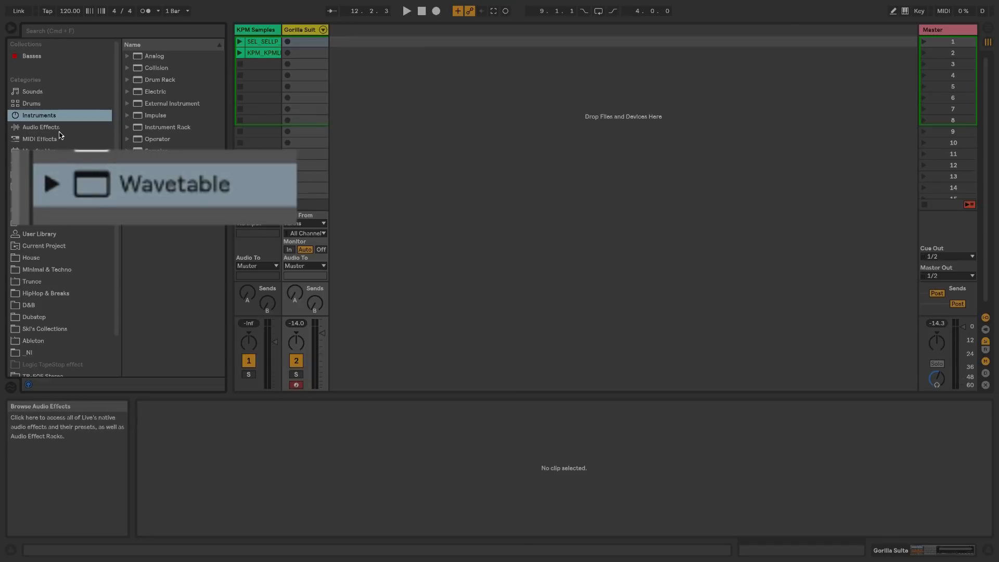
- Show Live's built-in audio effects in the browser
{"action": "left_click", "coordinate": [58, 129]}
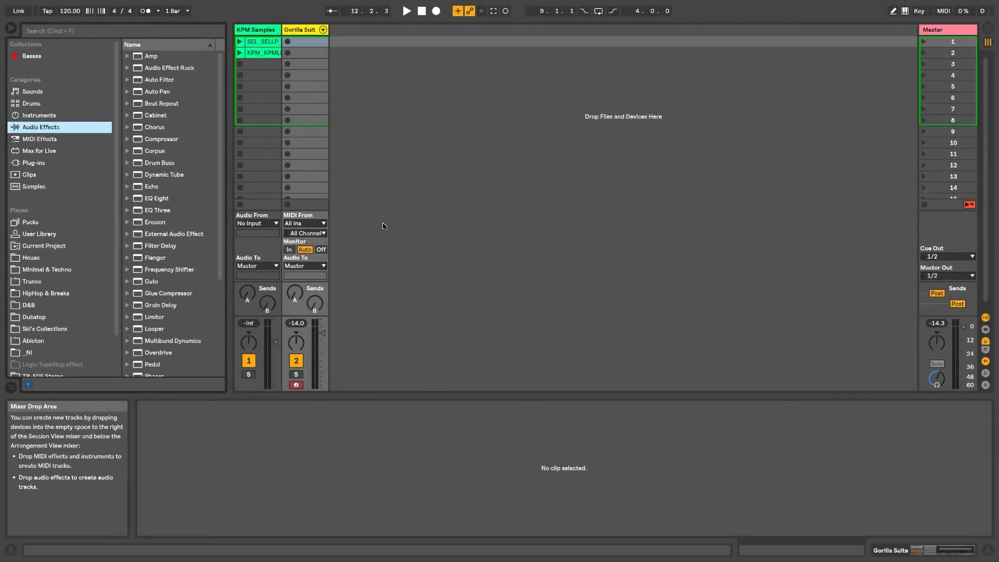
- Open the Look and Feel preferences and view the available interface themes without choosing another one
{"action": "mouse_move", "coordinate": [65, 3]}
{"action": "left_click", "coordinate": [36, 6]}
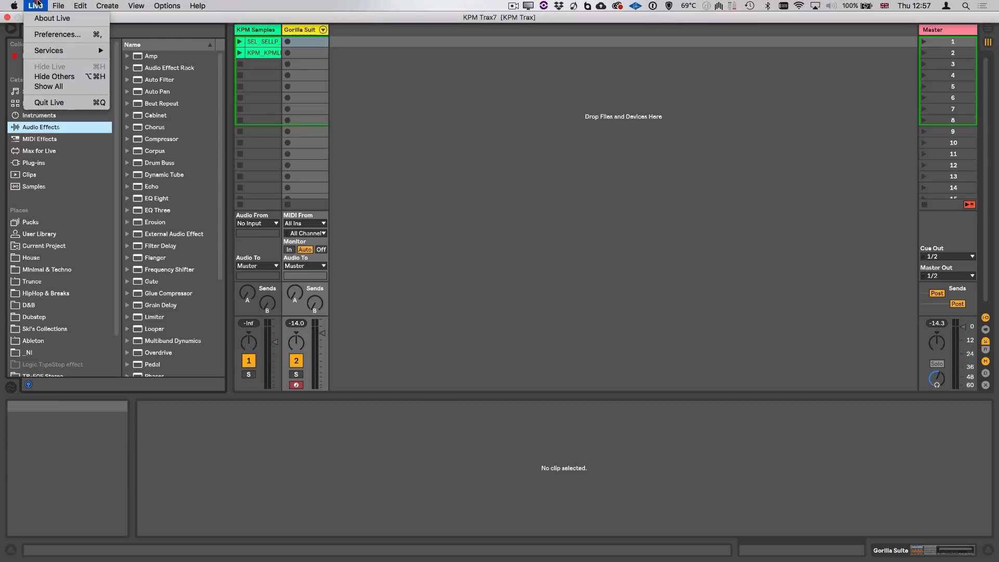
{"action": "left_click", "coordinate": [49, 34]}
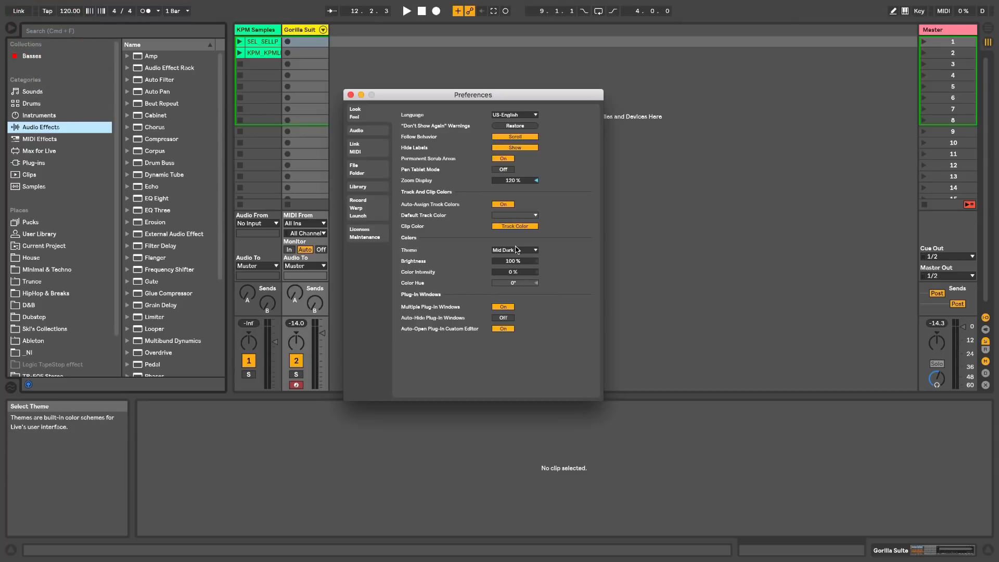
{"action": "left_click", "coordinate": [515, 250]}
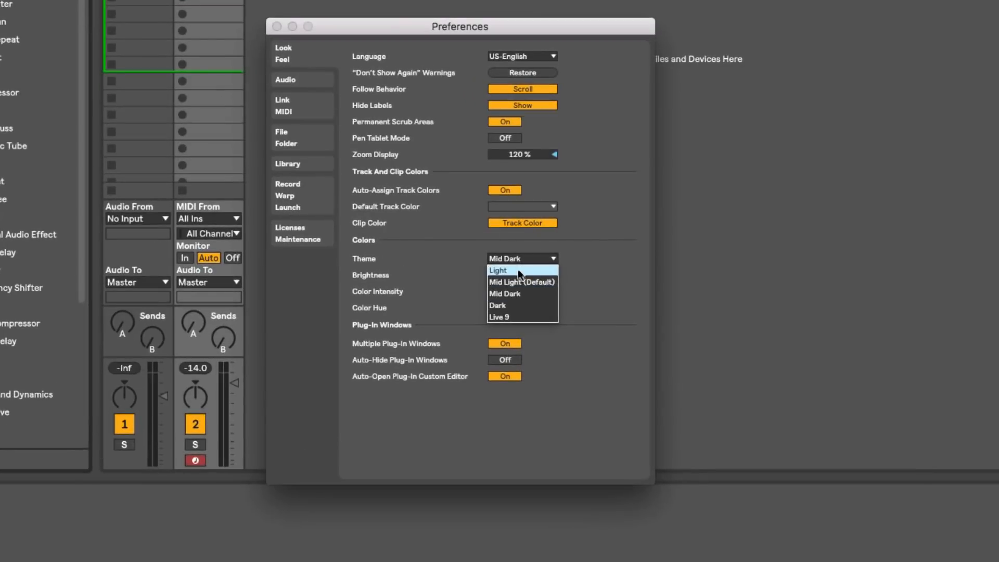
{"action": "left_click", "coordinate": [609, 291]}
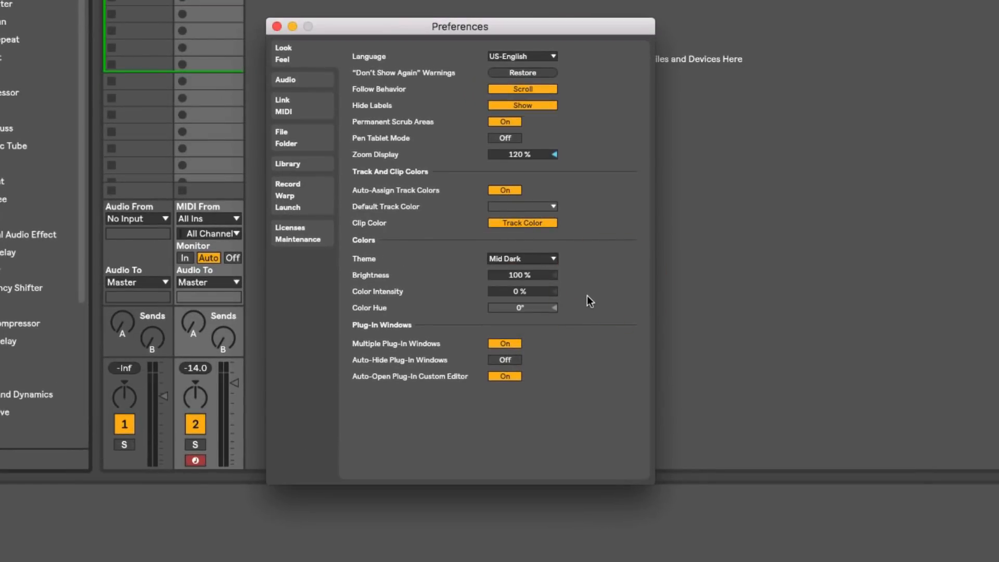
- Try raising the interface Color Intensity to 58 %, reset it to its default, and close the preferences
{"action": "left_click_drag", "start_coordinate": [532, 292], "coordinate": [533, 272]}
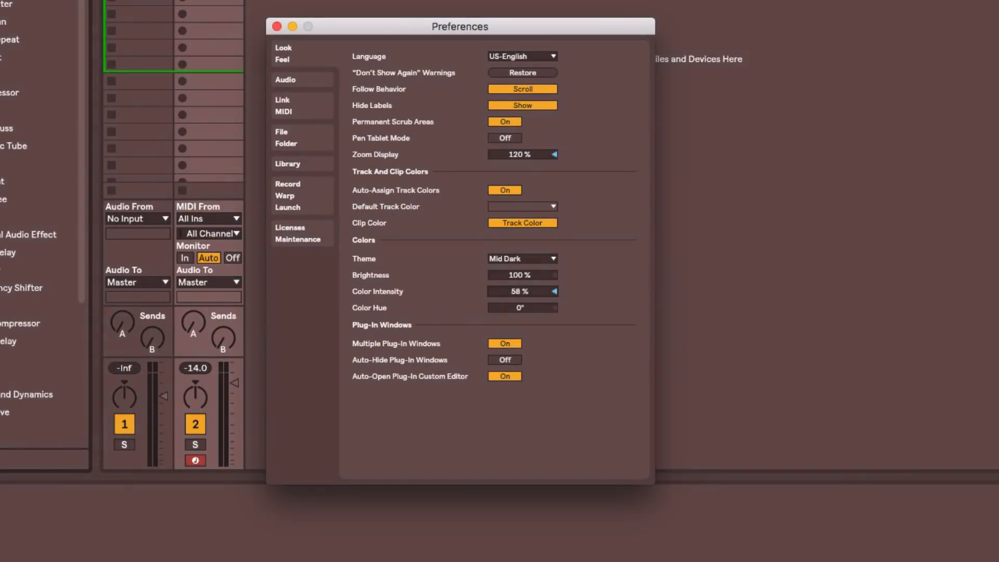
{"action": "key", "text": "Delete"}
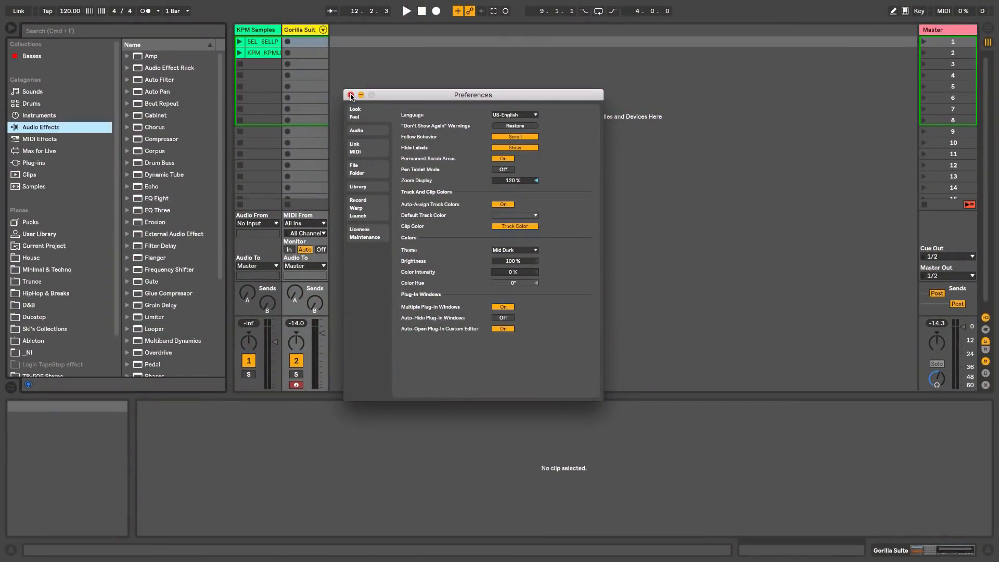
{"action": "left_click", "coordinate": [351, 96]}
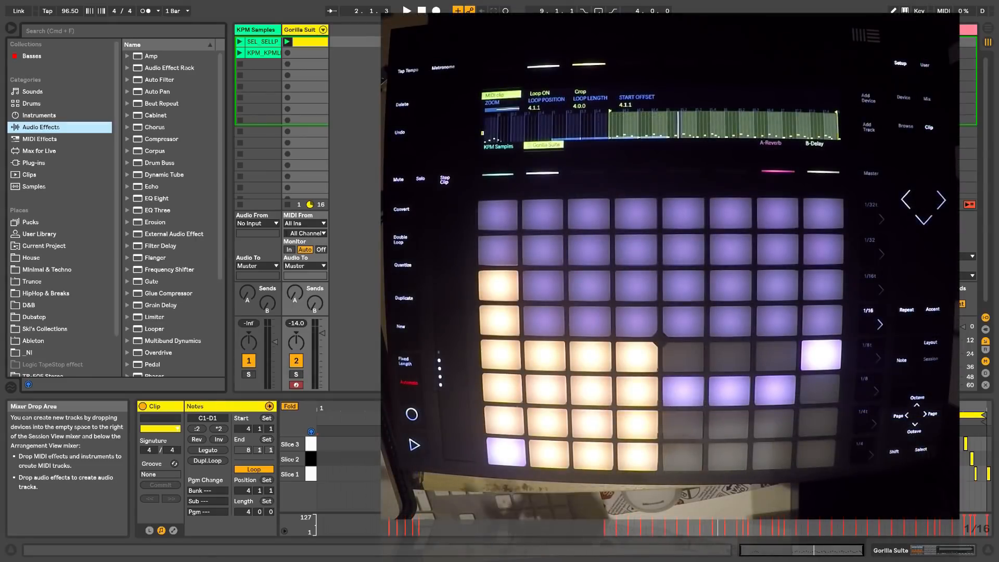
- Play back the sliced pattern in the Gorilla Suite track's first clip and stop it
{"action": "key", "text": "space"}
{"action": "key", "text": "space"}
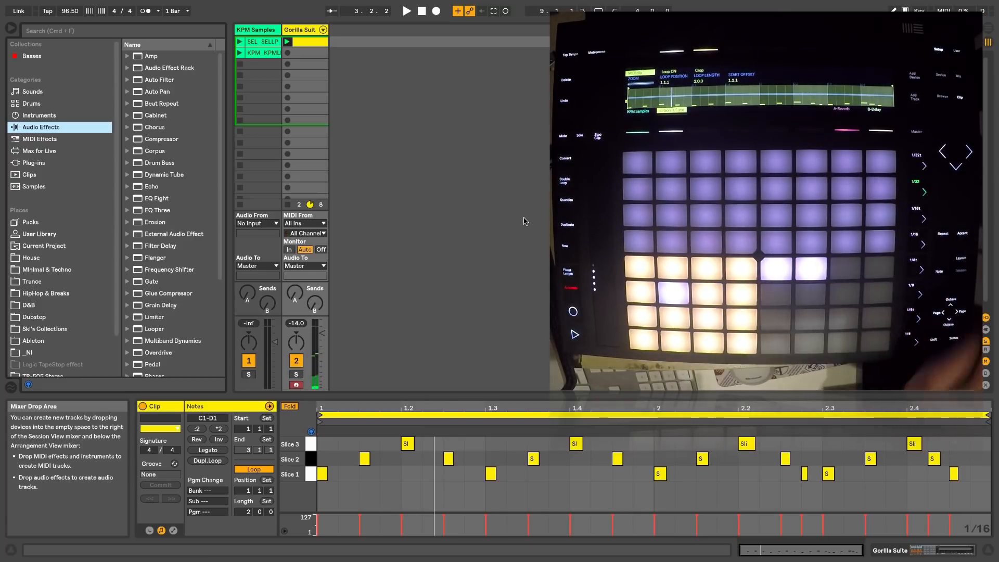
{"action": "key", "text": "space"}
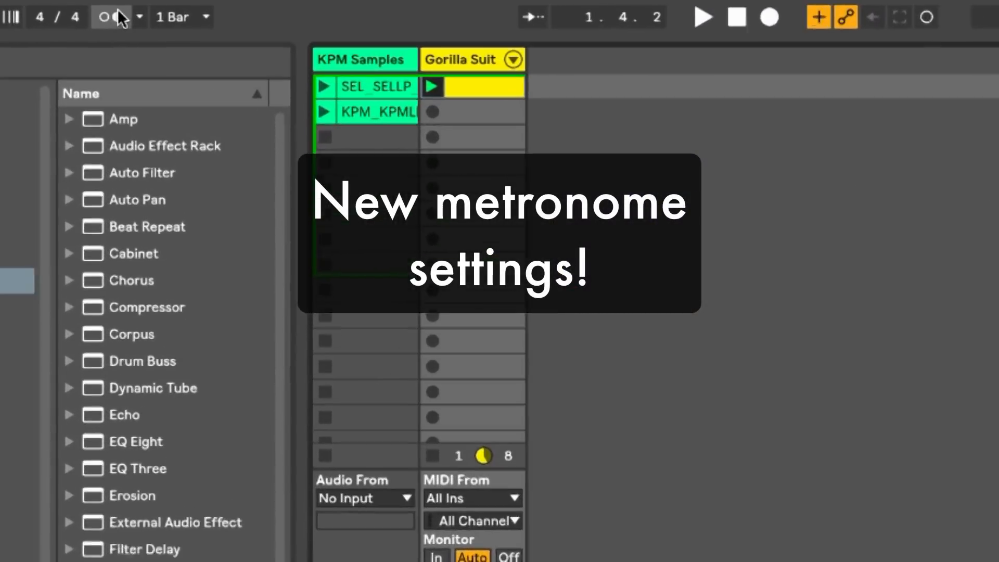
- Turn on the metronome with the Wood sound and start playback to hear it
{"action": "left_click", "coordinate": [146, 11]}
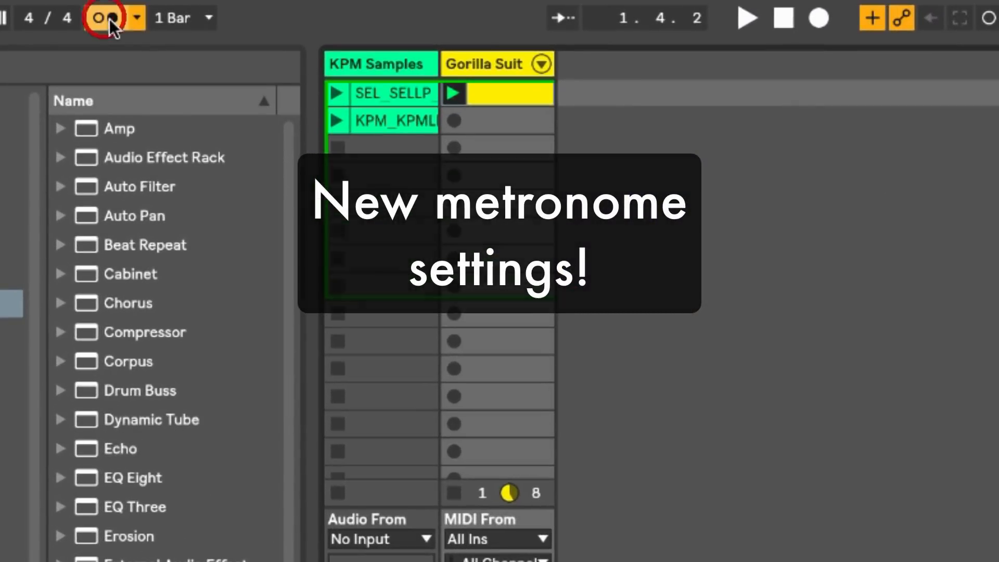
{"action": "left_click", "coordinate": [136, 23]}
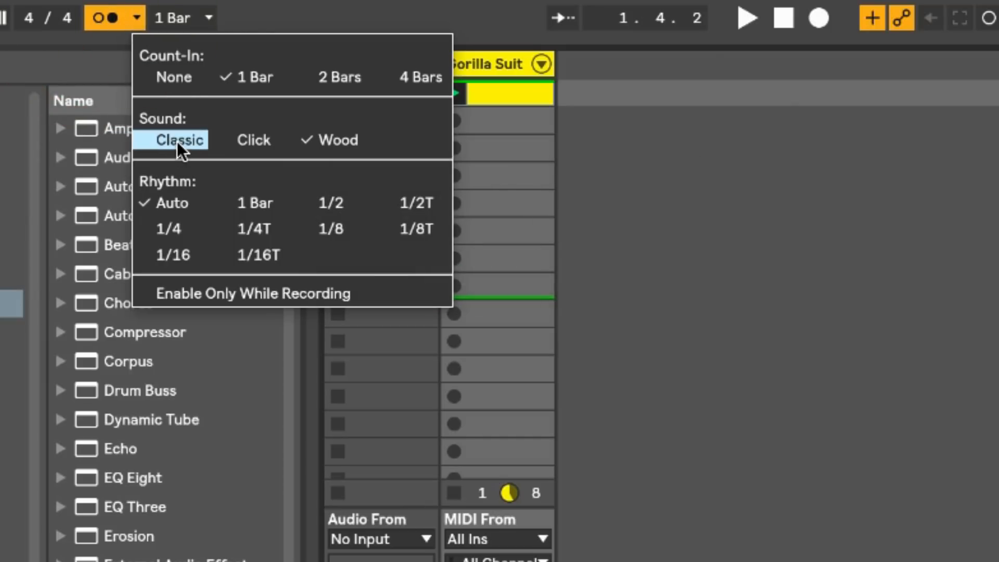
{"action": "left_click", "coordinate": [312, 144]}
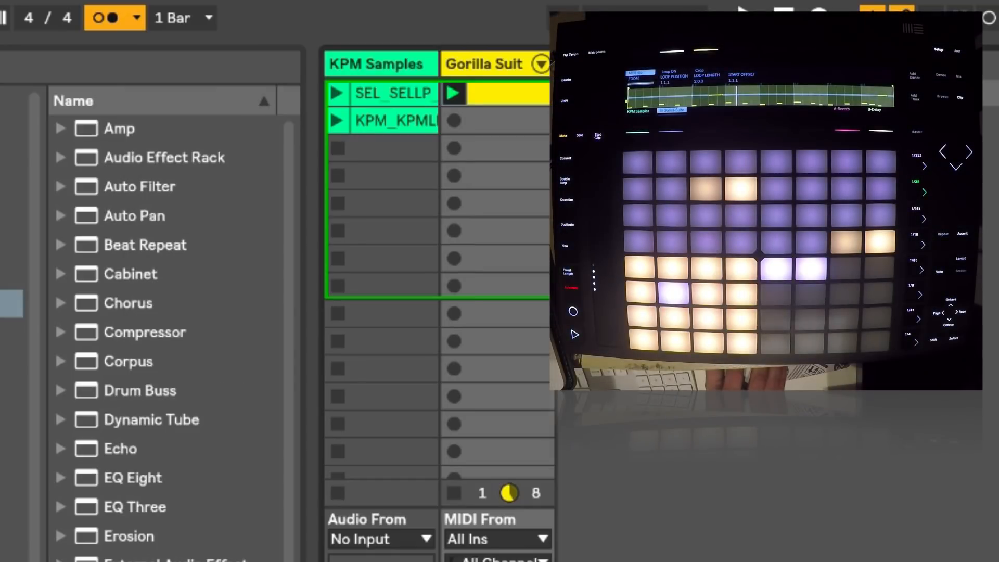
{"action": "key", "text": "space"}
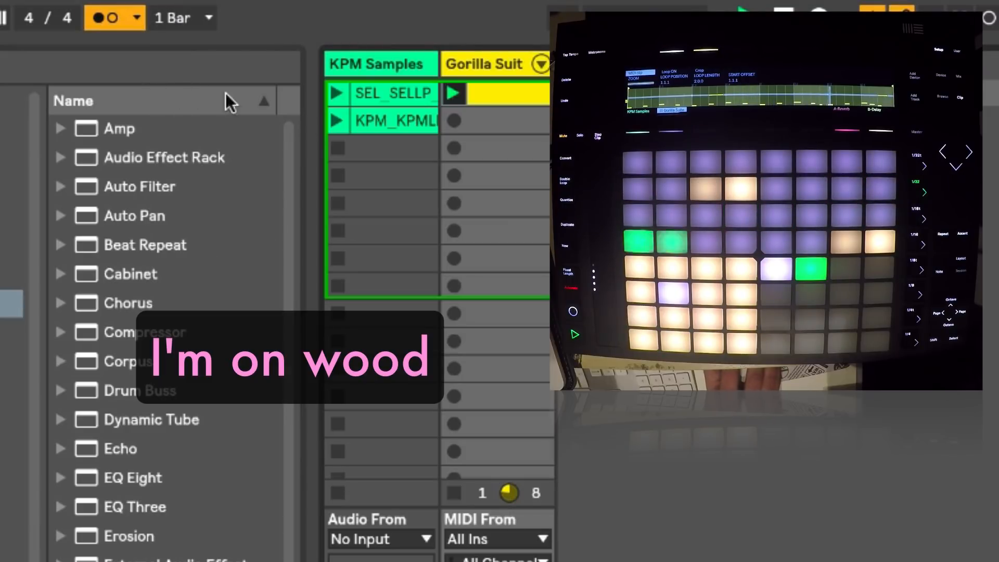
- Audition the Click and Classic metronome sounds during playback and return the sound to Wood
{"action": "left_click", "coordinate": [134, 19]}
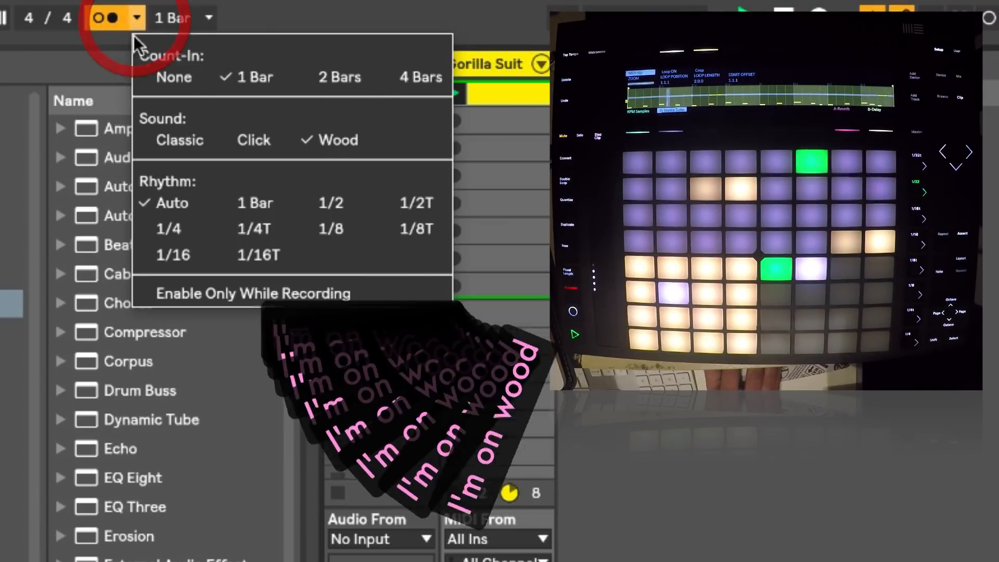
{"action": "left_click", "coordinate": [239, 143]}
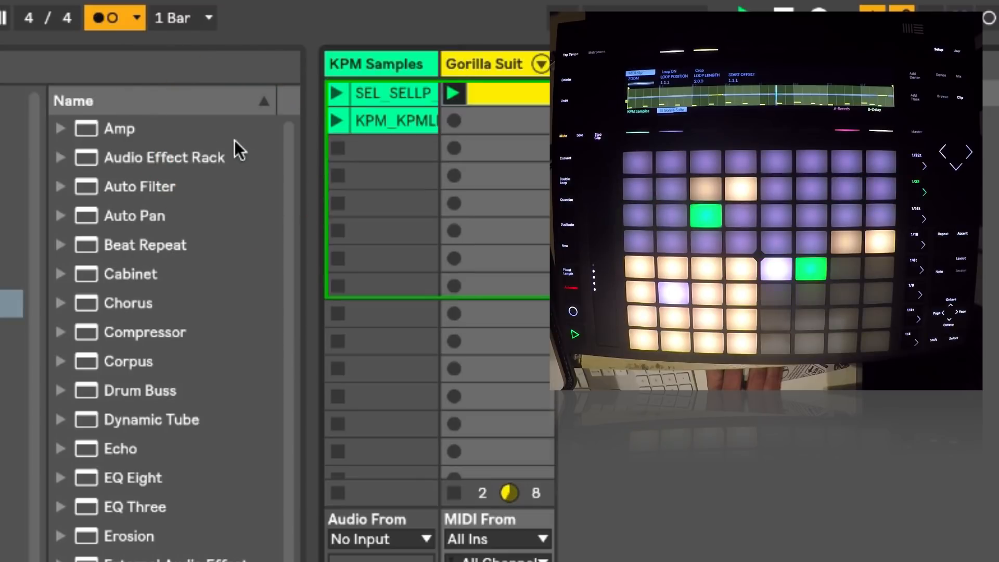
{"action": "left_click", "coordinate": [135, 19]}
{"action": "left_click", "coordinate": [172, 147]}
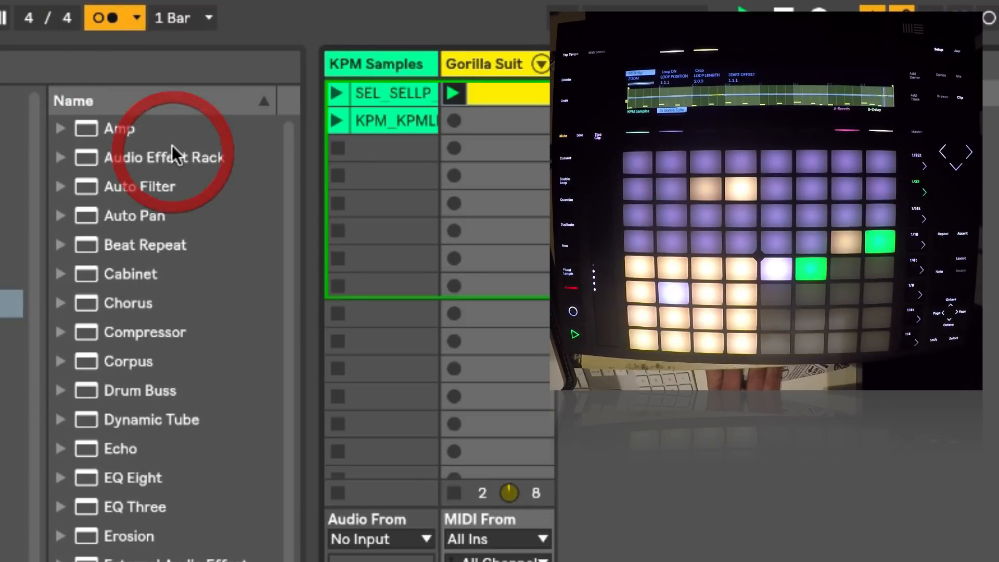
{"action": "left_click", "coordinate": [136, 18]}
{"action": "left_click", "coordinate": [139, 134]}
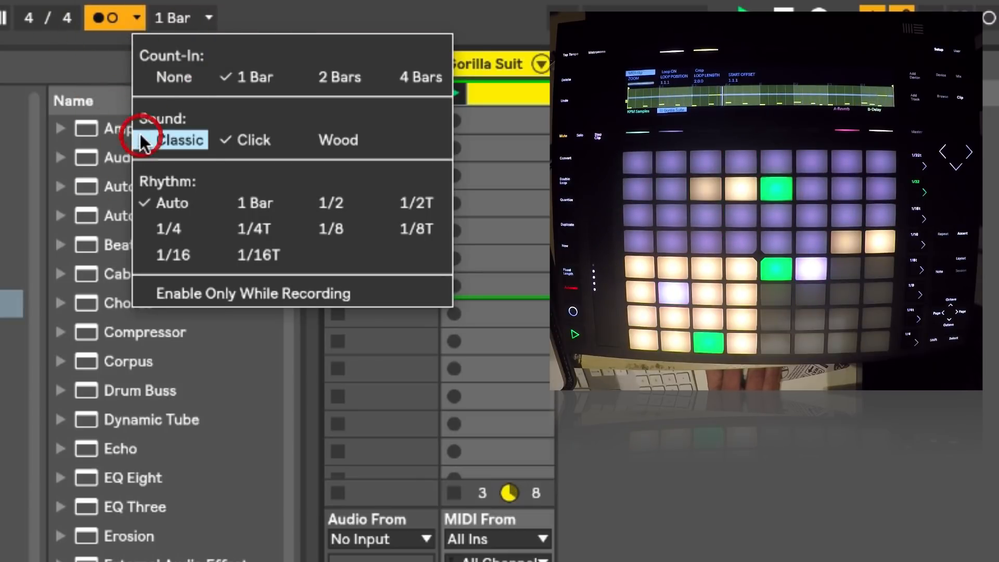
{"action": "left_click", "coordinate": [135, 19]}
{"action": "left_click", "coordinate": [314, 145]}
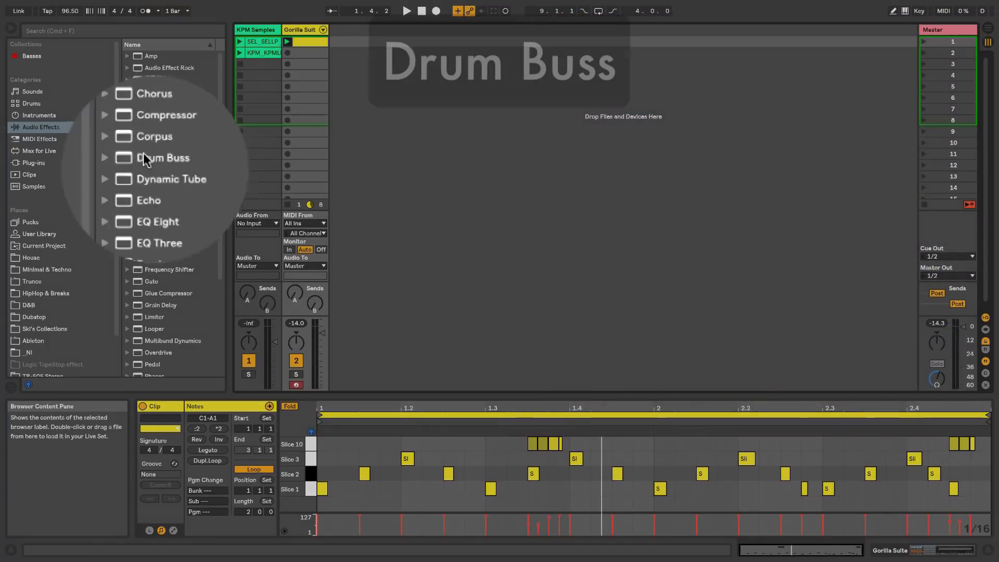
- Add the Drum Buss effect to the Gorilla Suite track
{"action": "left_click", "coordinate": [156, 165]}
{"action": "left_click_drag", "start_coordinate": [121, 157], "coordinate": [301, 30]}
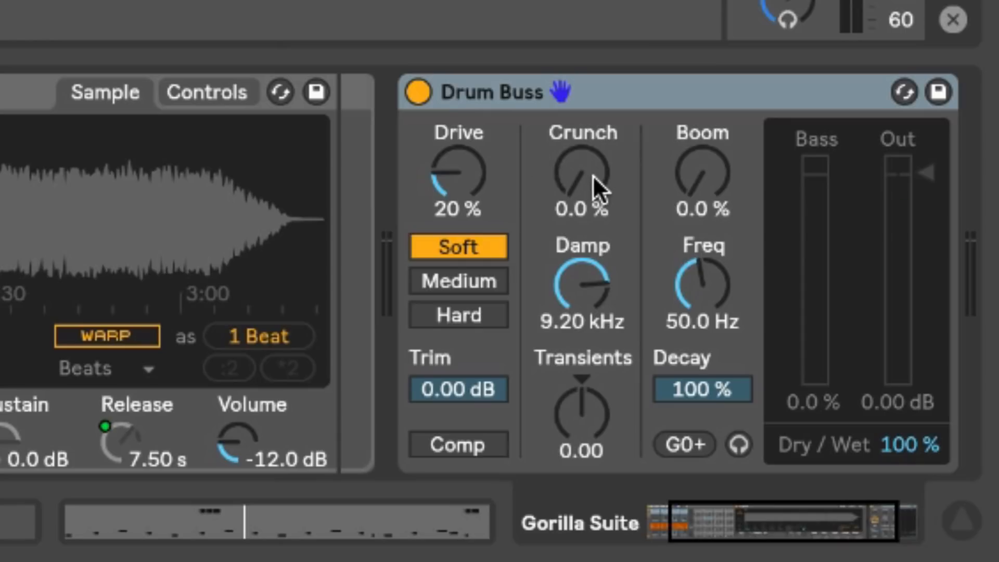
- While the loop plays, set the Drum Buss Drive to 35 % and its Boom to 38 %
{"action": "key", "text": "space"}
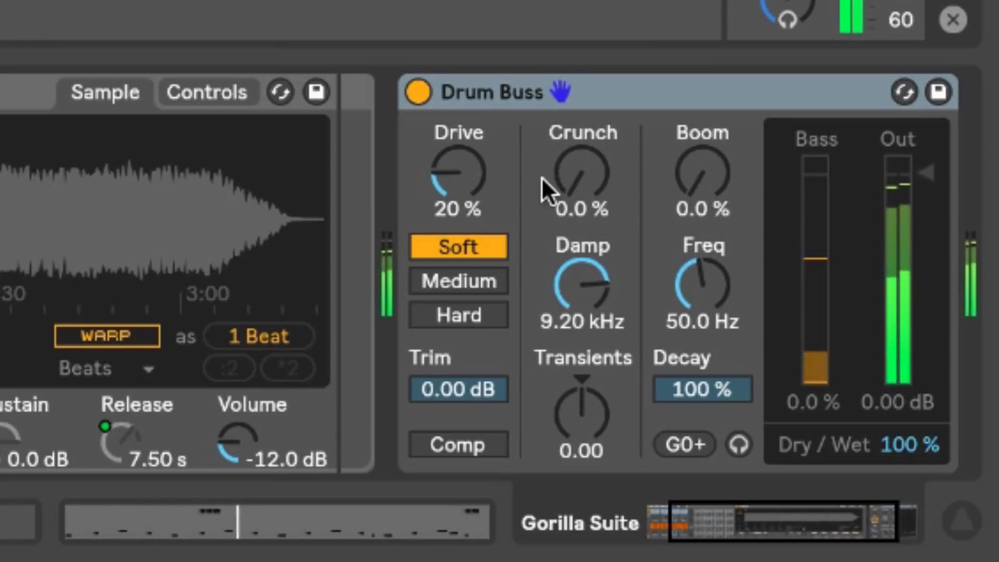
{"action": "mouse_move", "coordinate": [458, 174]}
{"action": "left_mouse_down"}
{"action": "mouse_move", "coordinate": [458, 137]}
{"action": "mouse_move", "coordinate": [458, 159]}
{"action": "left_mouse_up"}
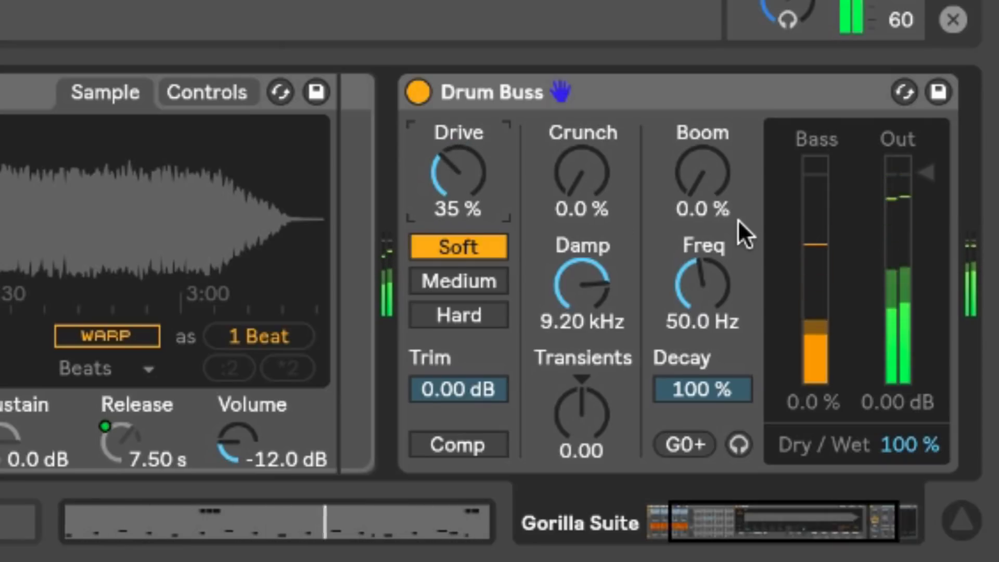
{"action": "left_click_drag", "start_coordinate": [703, 172], "coordinate": [703, 129]}
{"action": "left_click_drag", "start_coordinate": [697, 165], "coordinate": [697, 181]}
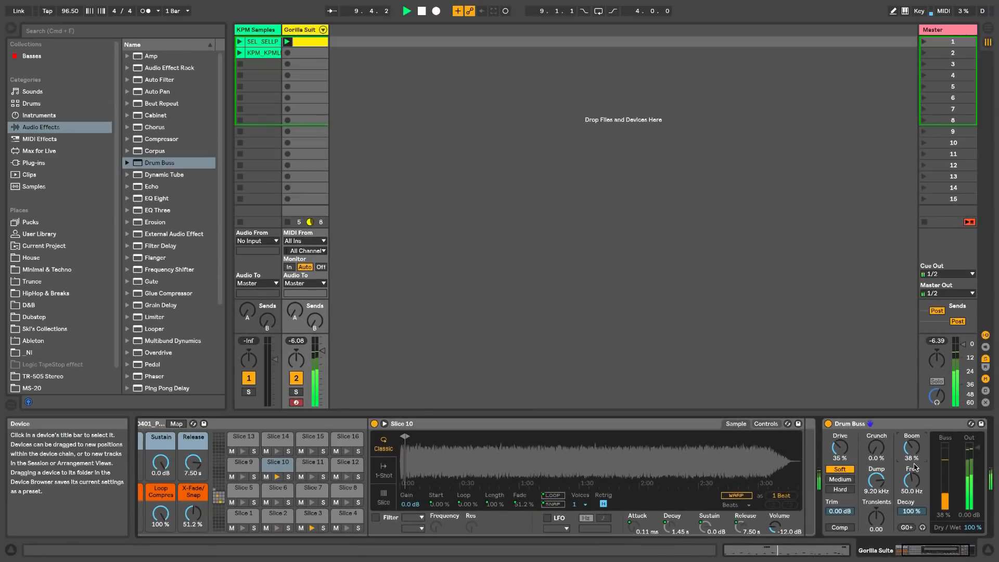
- Compare the loop with Drum Buss bypassed and active, and stop playback
{"action": "left_click", "coordinate": [828, 424]}
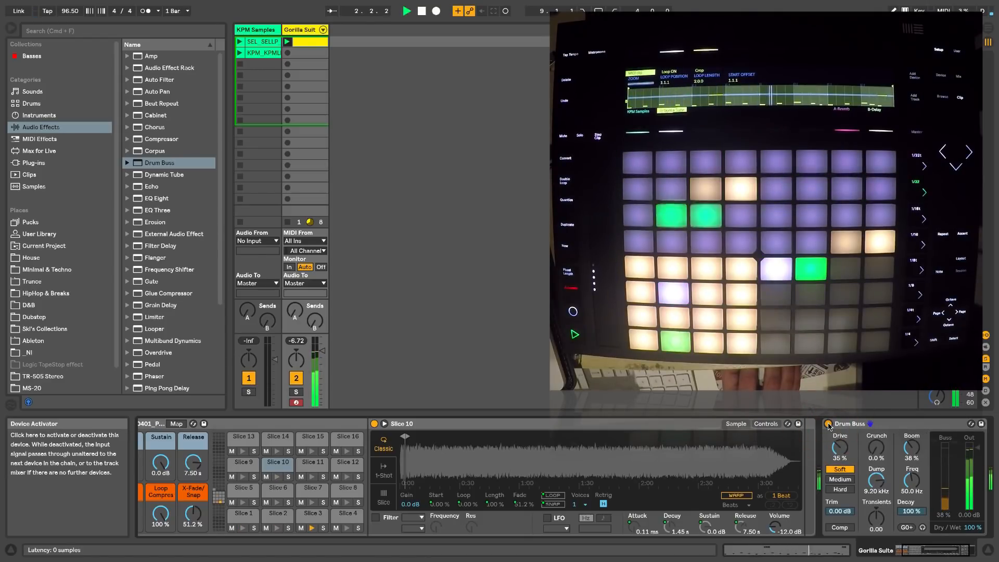
{"action": "key", "text": "space"}
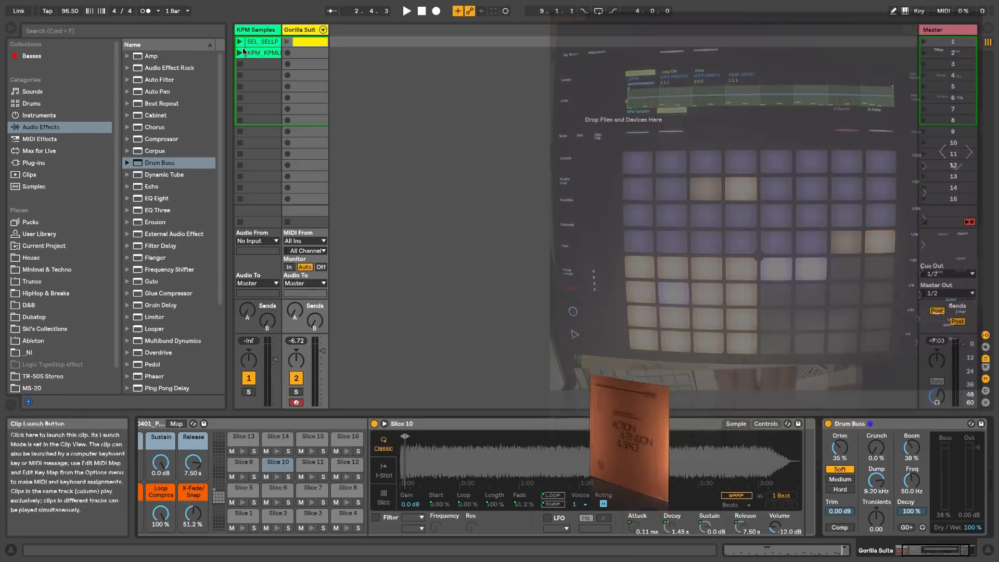
- Launch the SEL_SELLP clip on the KPM Samples track and move its start marker to about 1:40.8
{"action": "left_click", "coordinate": [257, 42]}
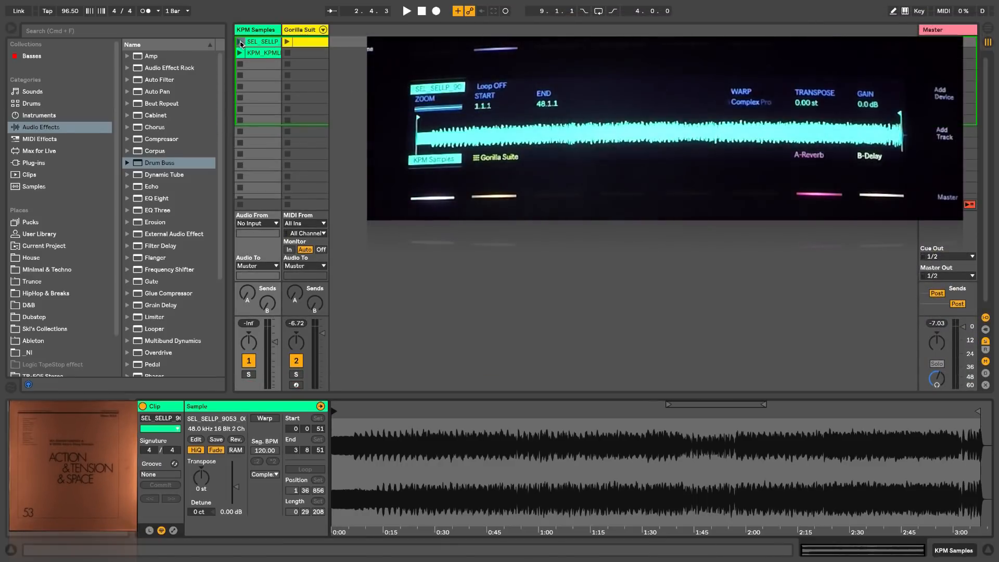
{"action": "left_click", "coordinate": [239, 43]}
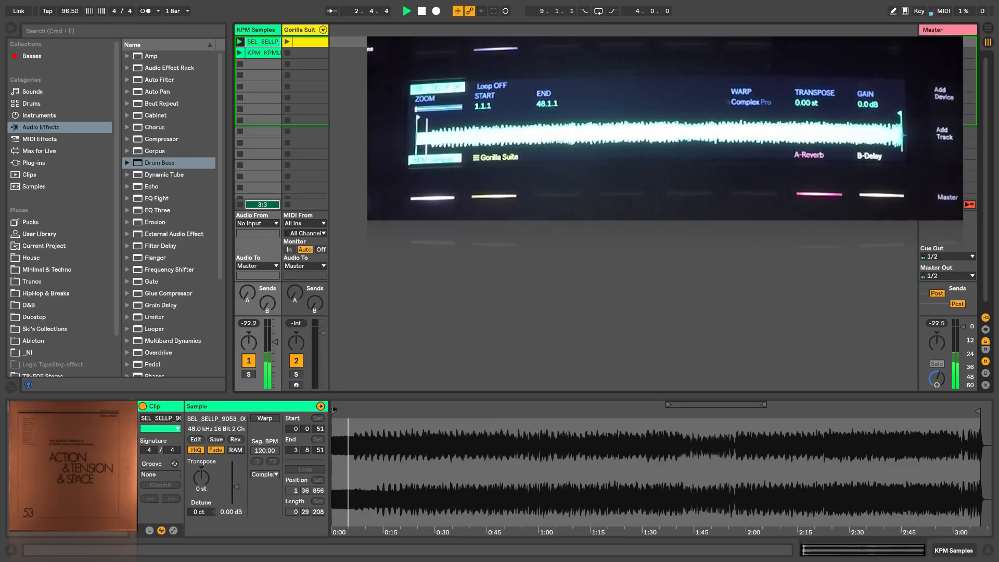
{"action": "left_click_drag", "start_coordinate": [335, 410], "coordinate": [649, 414]}
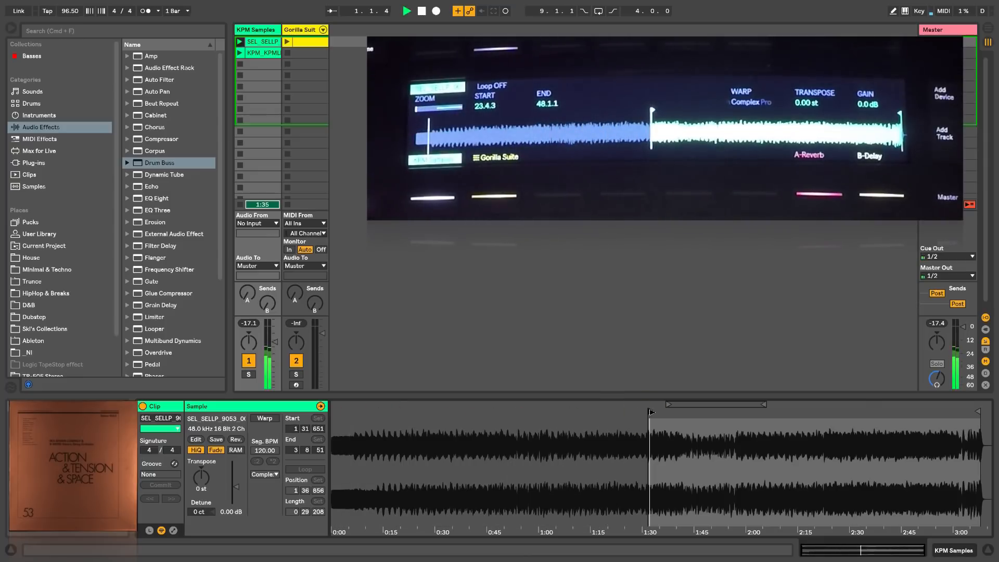
{"action": "mouse_move", "coordinate": [665, 412]}
{"action": "left_mouse_down"}
{"action": "mouse_move", "coordinate": [685, 412]}
{"action": "mouse_move", "coordinate": [668, 413]}
{"action": "mouse_move", "coordinate": [668, 276]}
{"action": "left_mouse_up"}
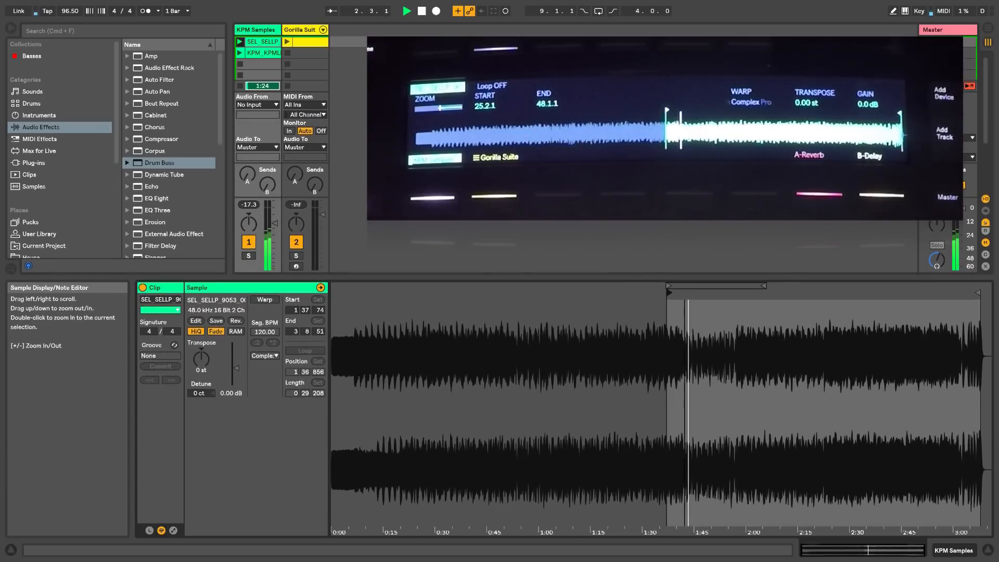
{"action": "key", "text": "plus"}
{"action": "key", "text": "plus"}
{"action": "left_click", "coordinate": [427, 296]}
{"action": "left_click_drag", "start_coordinate": [434, 293], "coordinate": [482, 292]}
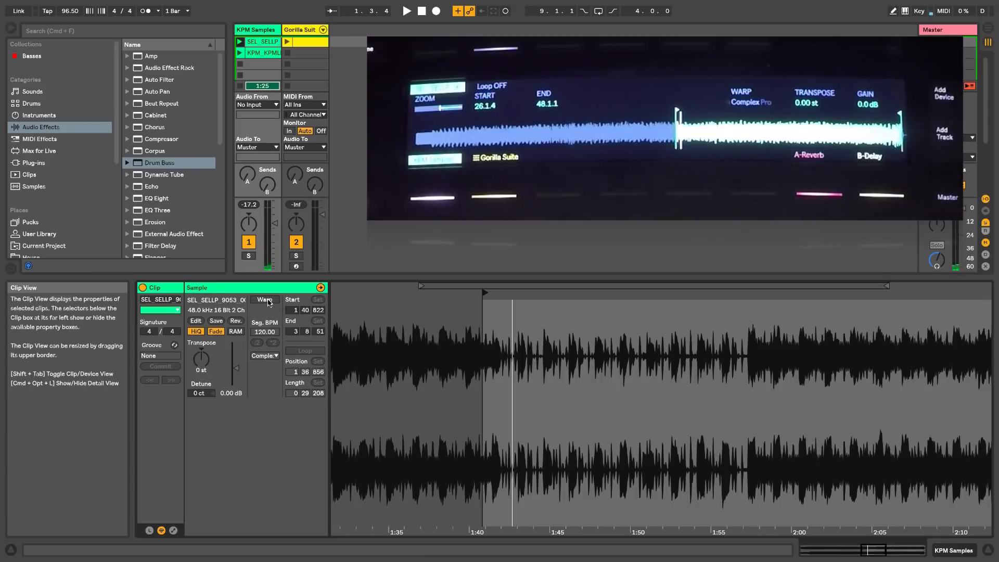
- Enable Warp for the SEL_SELLP clip and set 1.1.1 at the transient just after the start marker
{"action": "left_click", "coordinate": [265, 299]}
{"action": "left_click_drag", "start_coordinate": [501, 289], "coordinate": [502, 315]}
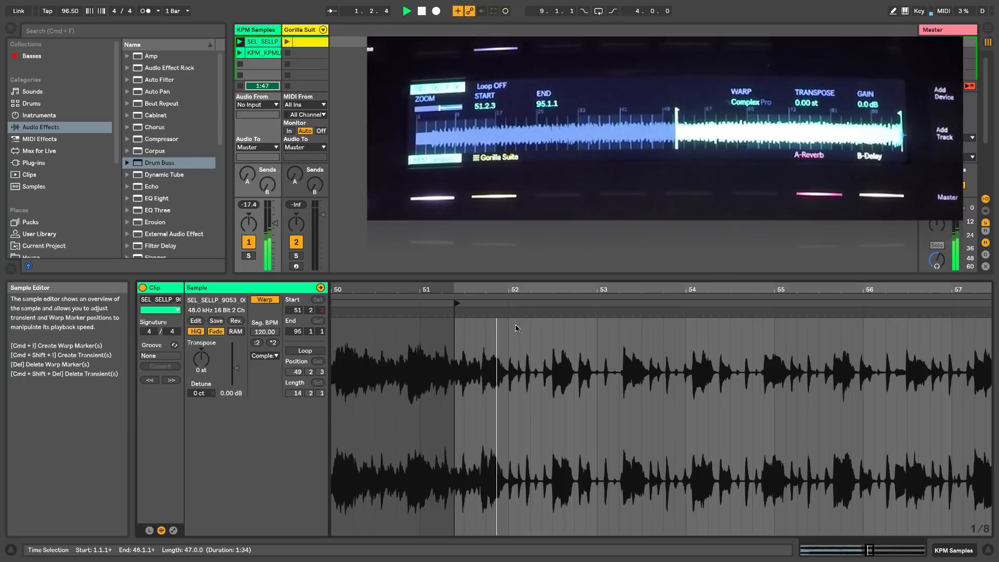
{"action": "key", "text": "space"}
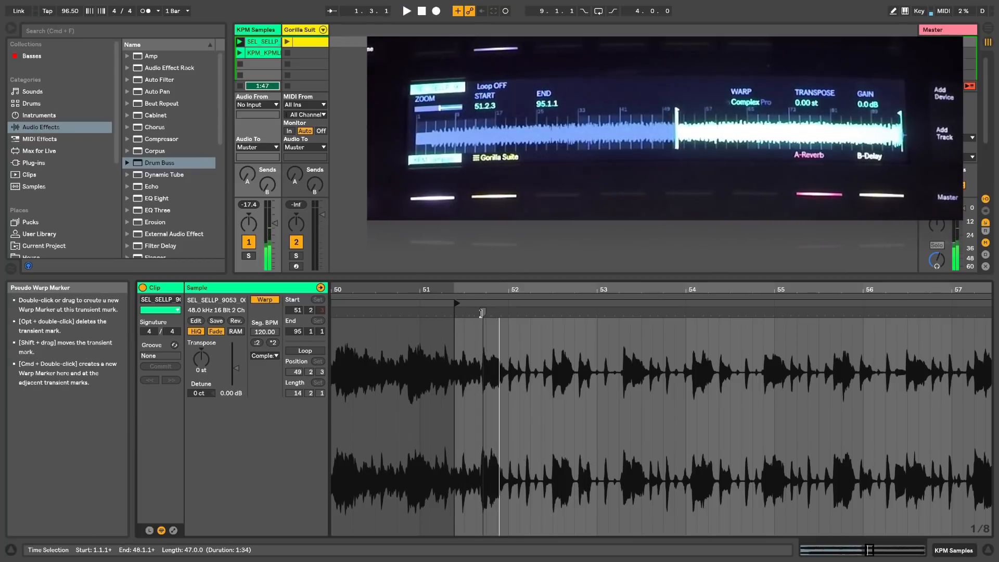
{"action": "right_click", "coordinate": [481, 313]}
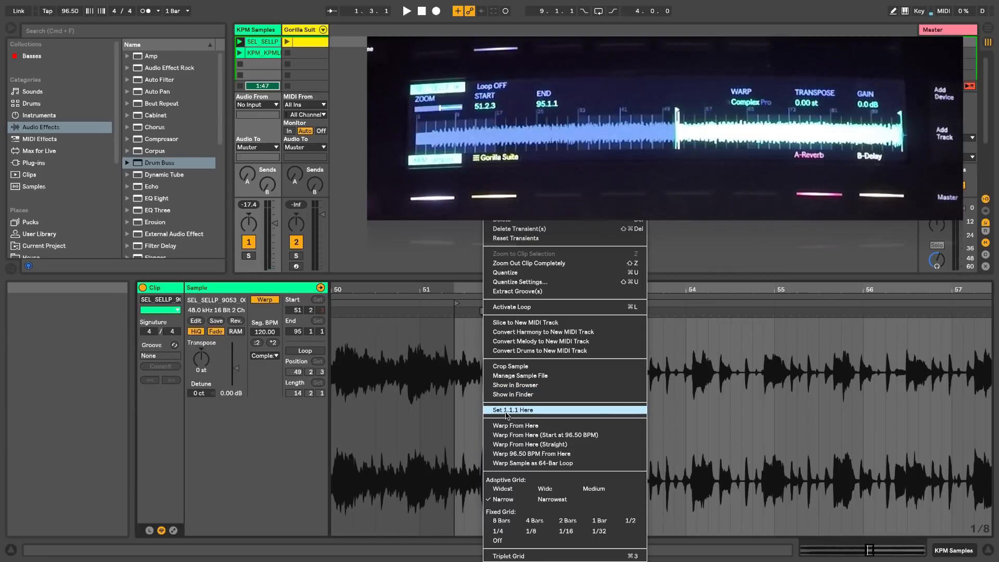
{"action": "left_click", "coordinate": [506, 410]}
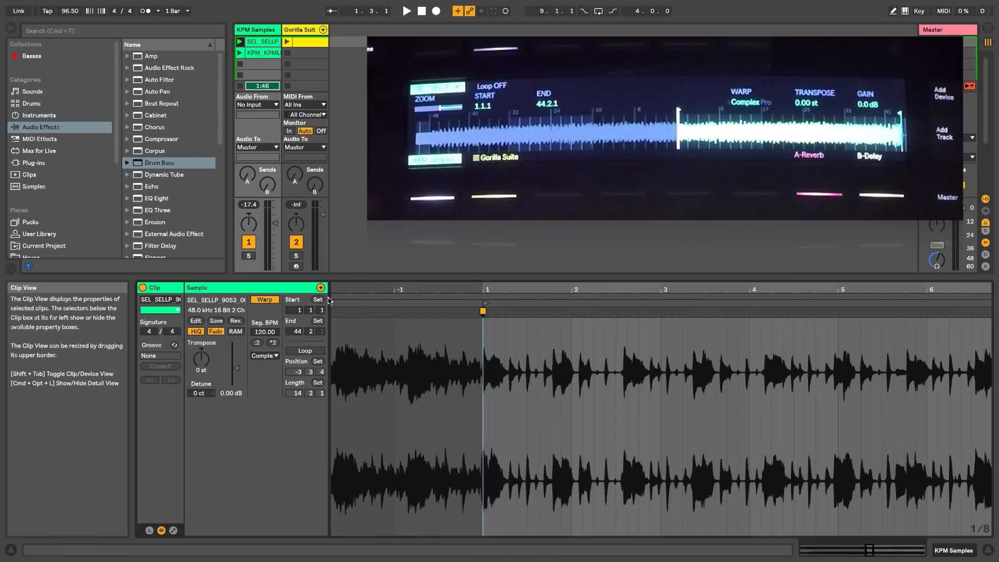
- Move the clip's loop start to 1.1.1, making the loop length 12.1.0
{"action": "left_click_drag", "start_coordinate": [332, 300], "coordinate": [448, 299]}
{"action": "left_click_drag", "start_coordinate": [542, 290], "coordinate": [477, 290]}
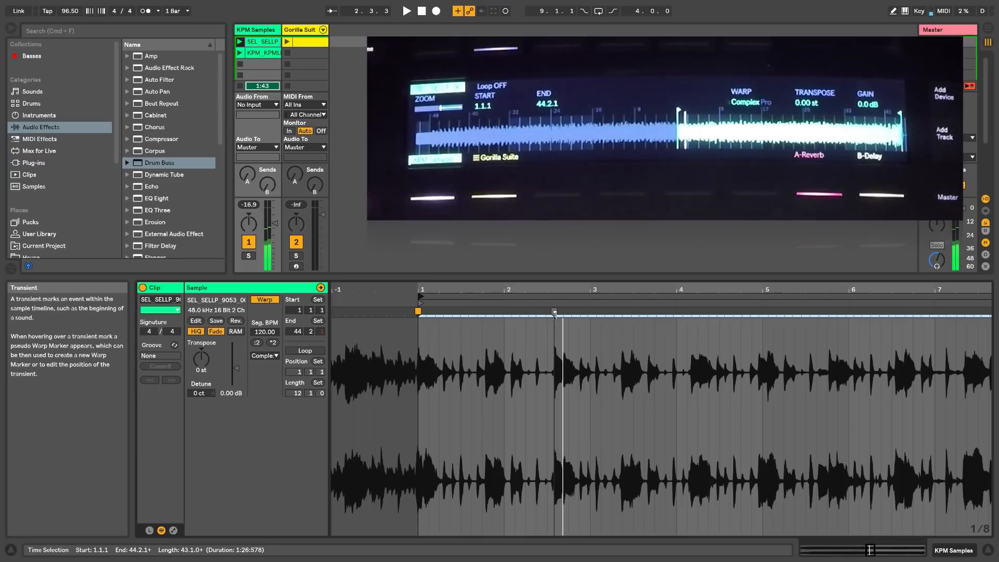
- Warp the SEL_SELLP clip by aligning its bar transients to 2.1.1 and 3.1.1, and stop playback
{"action": "left_click_drag", "start_coordinate": [553, 312], "coordinate": [503, 312]}
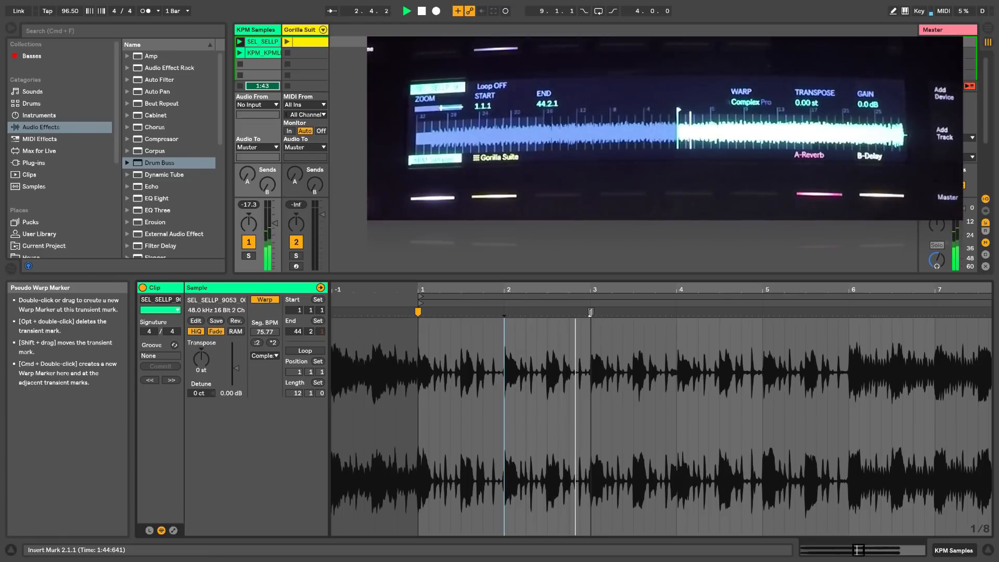
{"action": "key", "text": "space"}
{"action": "left_click_drag", "start_coordinate": [591, 312], "coordinate": [590, 312]}
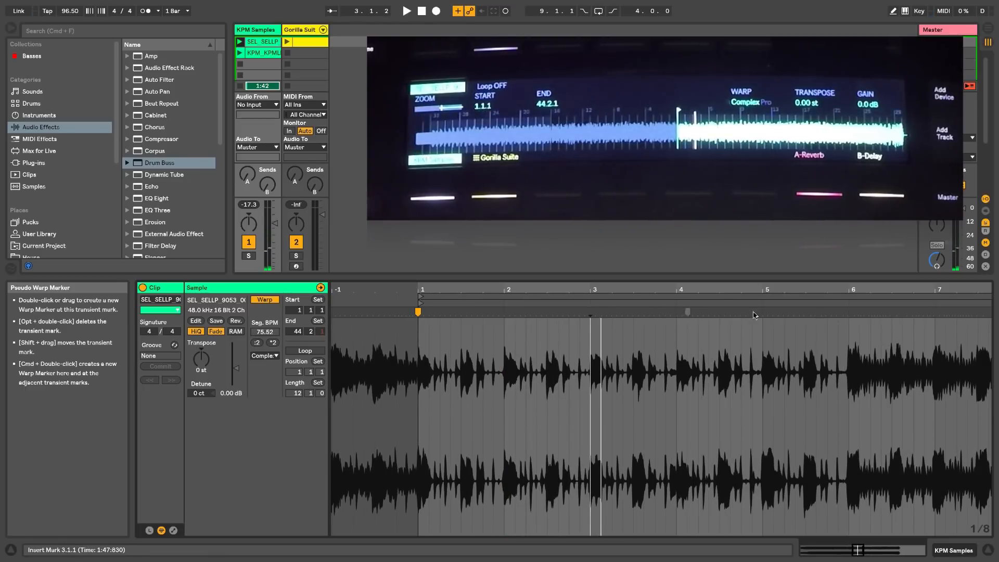
- Shorten the SEL_SELLP clip's loop length to 2.0.0, enable Loop, and audition the looped section
{"action": "left_click", "coordinate": [985, 297]}
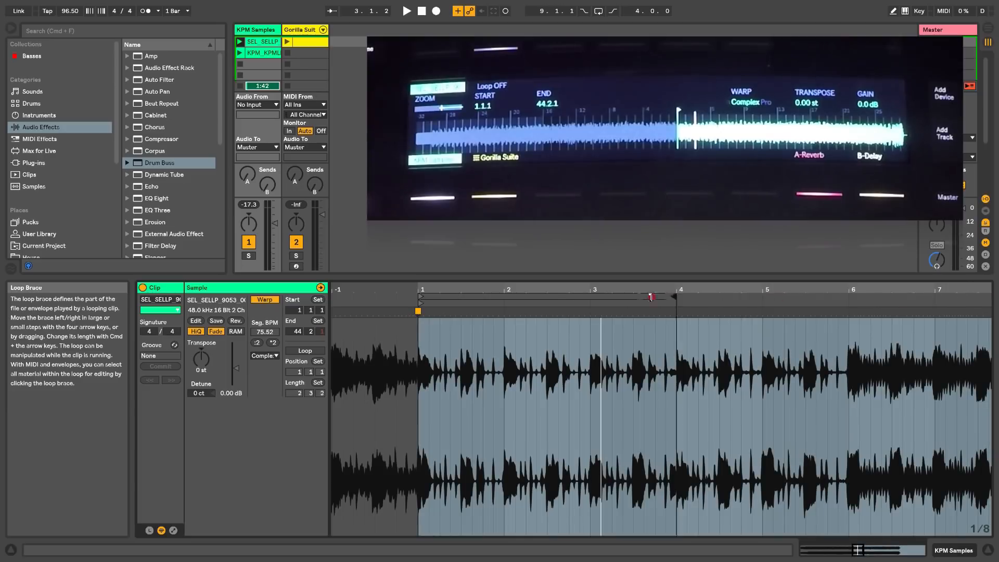
{"action": "key", "text": "space"}
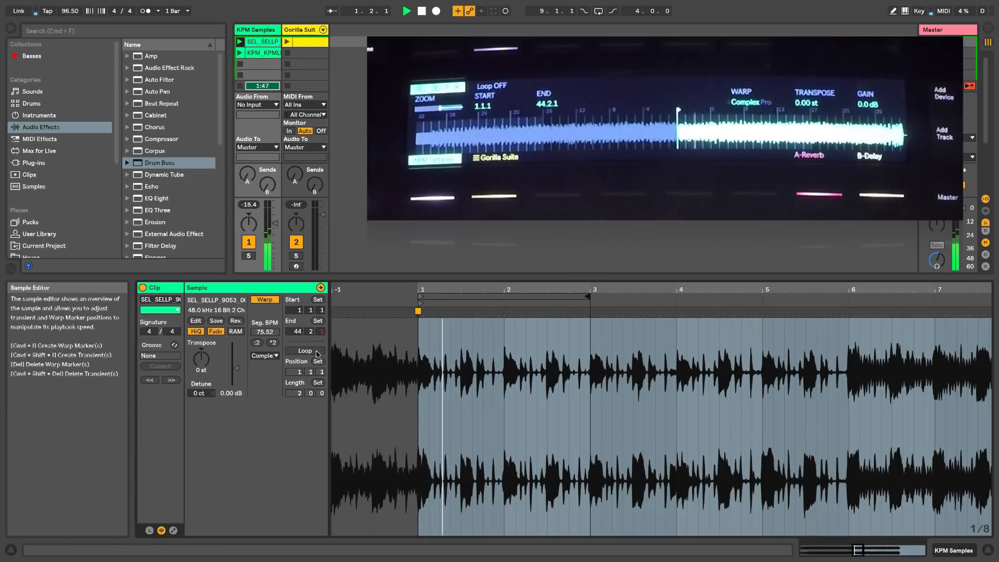
{"action": "left_click", "coordinate": [313, 351]}
{"action": "left_click_drag", "start_coordinate": [484, 290], "coordinate": [552, 329]}
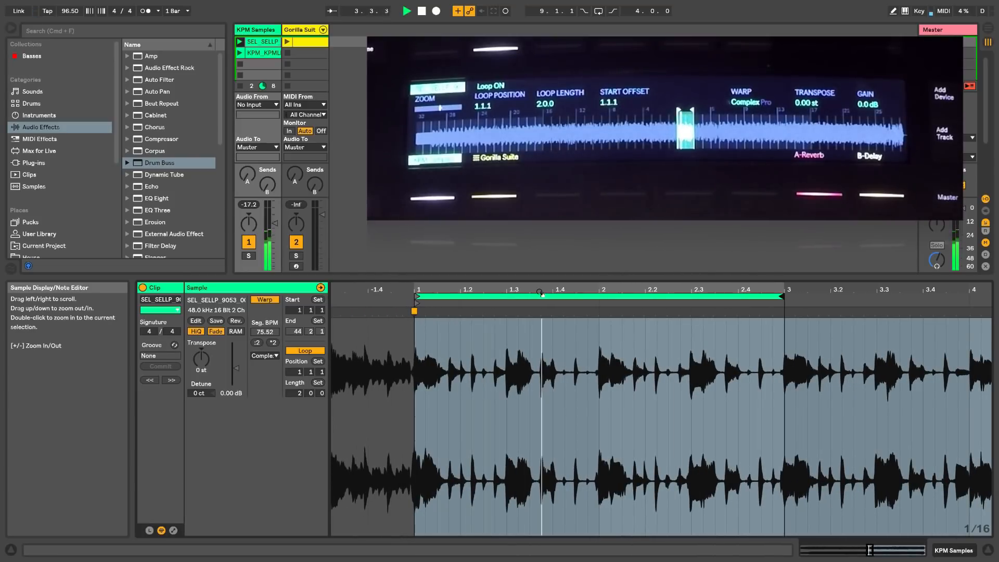
{"action": "key", "text": "space"}
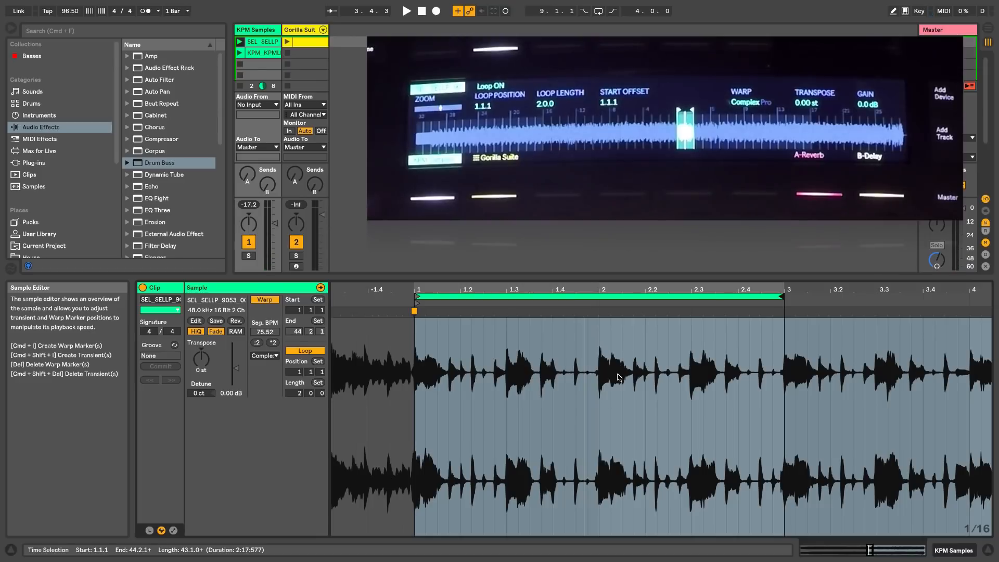
- Select the whole SEL_SELLP sample and insert warp markers at all its transients
{"action": "left_click_drag", "start_coordinate": [579, 290], "coordinate": [581, 293]}
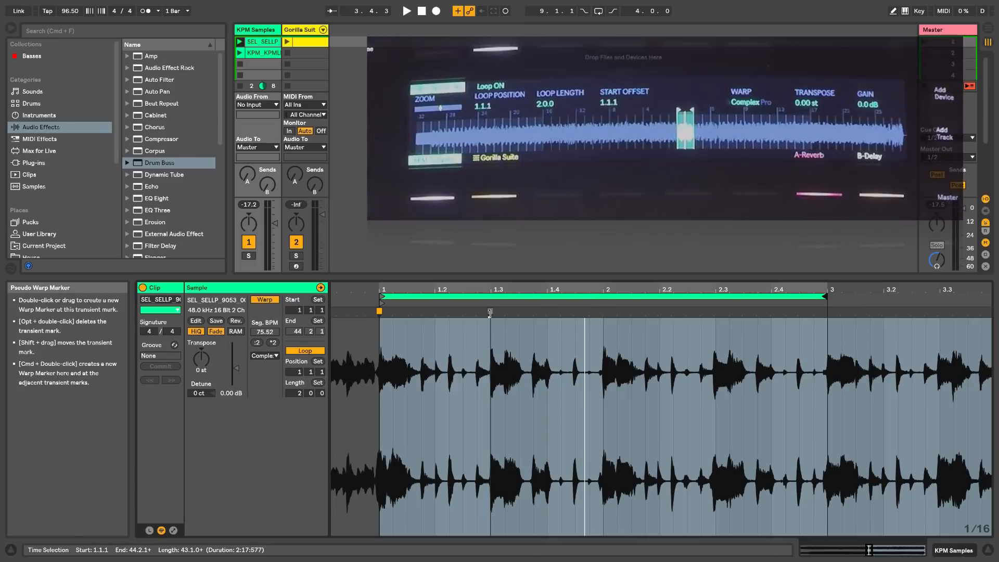
{"action": "key", "text": "super+a"}
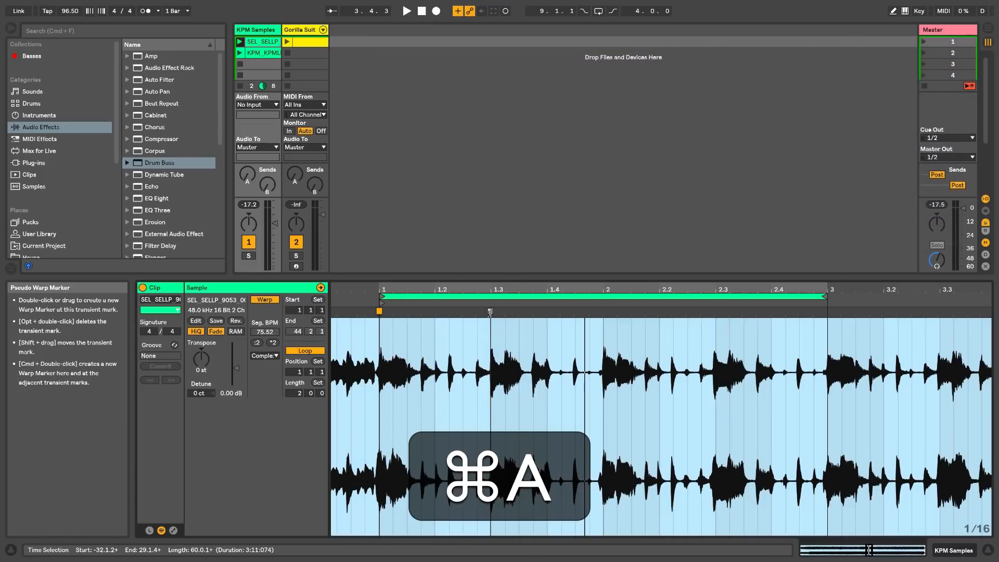
{"action": "right_click", "coordinate": [490, 312]}
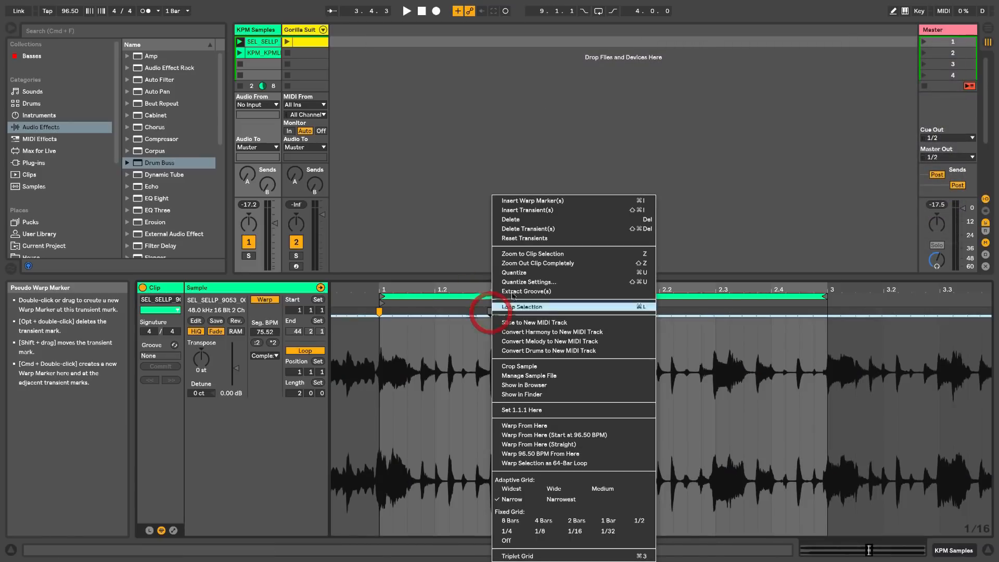
{"action": "left_click", "coordinate": [536, 201]}
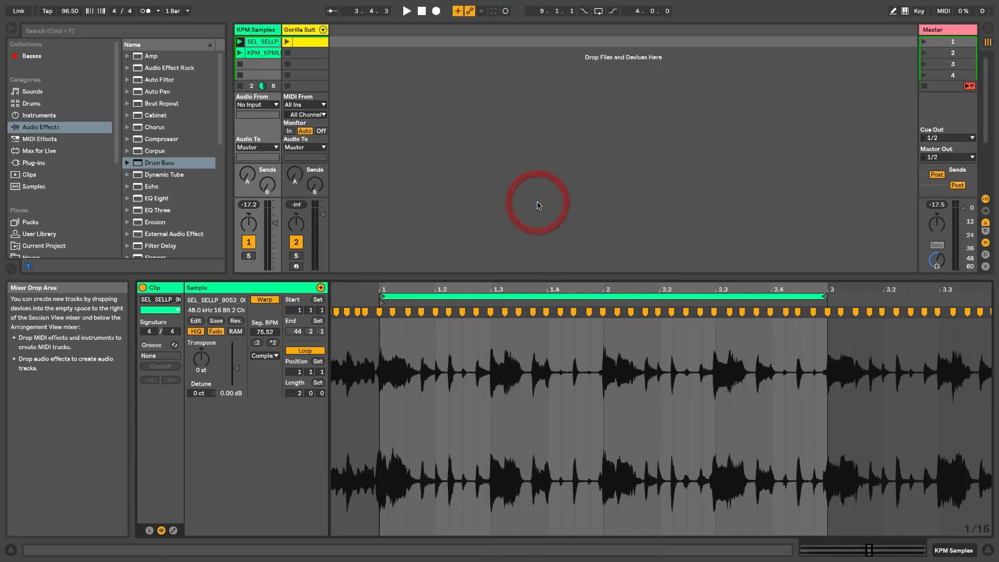
- Quantize the entire SEL_SELLP sample to 1/16 with an amount of 100%
{"action": "mouse_move", "coordinate": [505, 290]}
{"action": "left_mouse_down"}
{"action": "mouse_move", "coordinate": [523, 312]}
{"action": "mouse_move", "coordinate": [523, 293]}
{"action": "left_mouse_up"}
{"action": "left_click", "coordinate": [478, 345]}
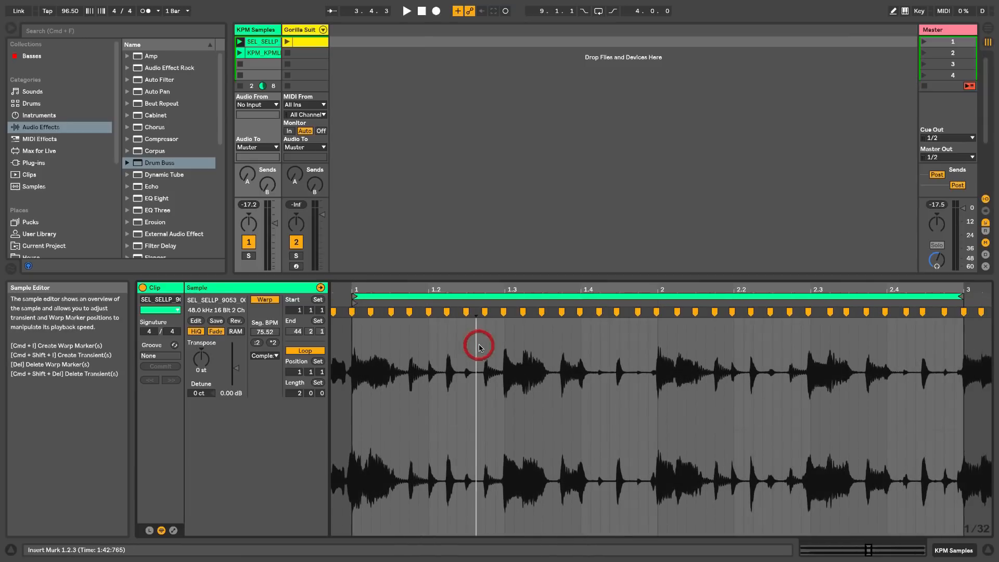
{"action": "key", "text": "super+a"}
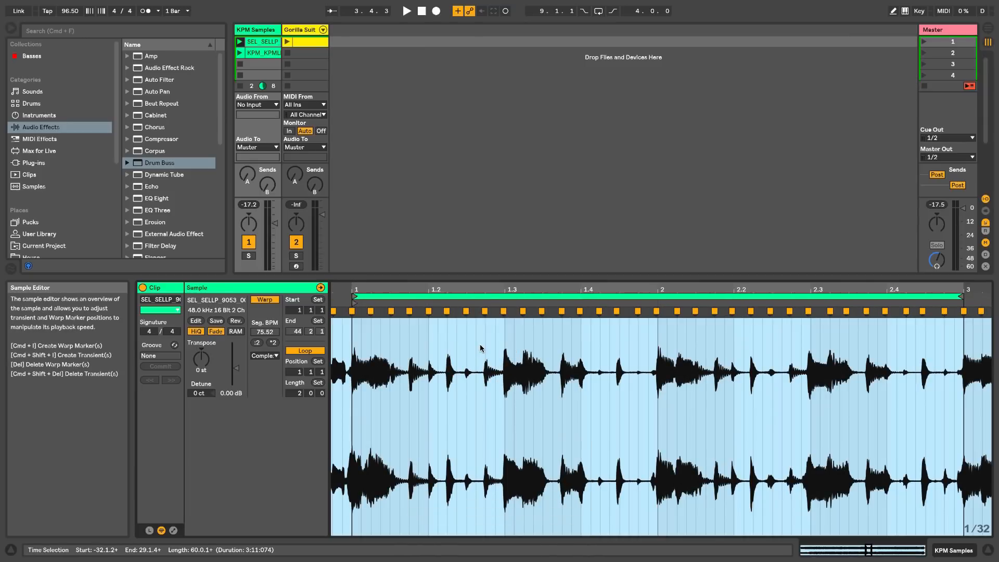
{"action": "key", "text": "shift"}
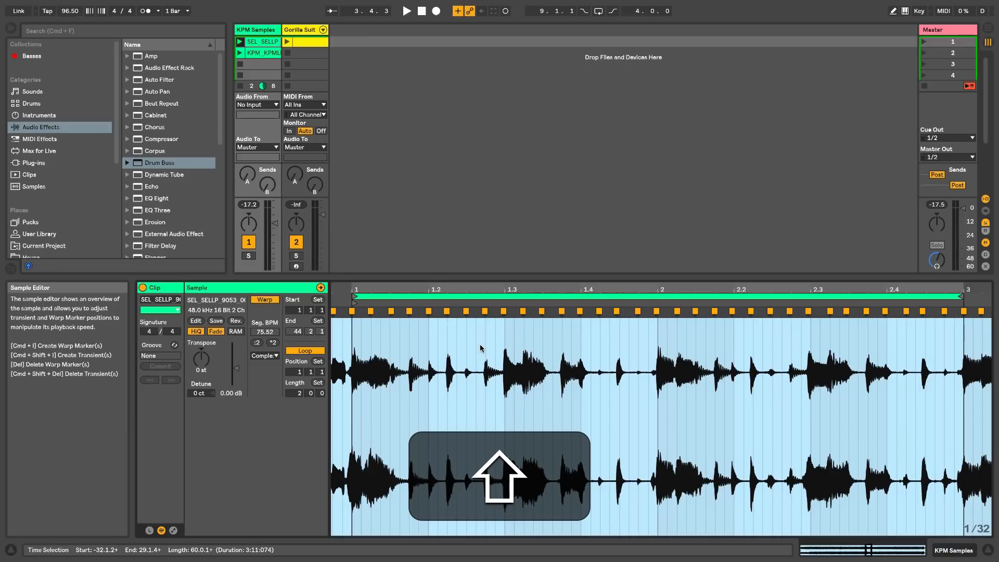
{"action": "key", "text": "shift+super+u"}
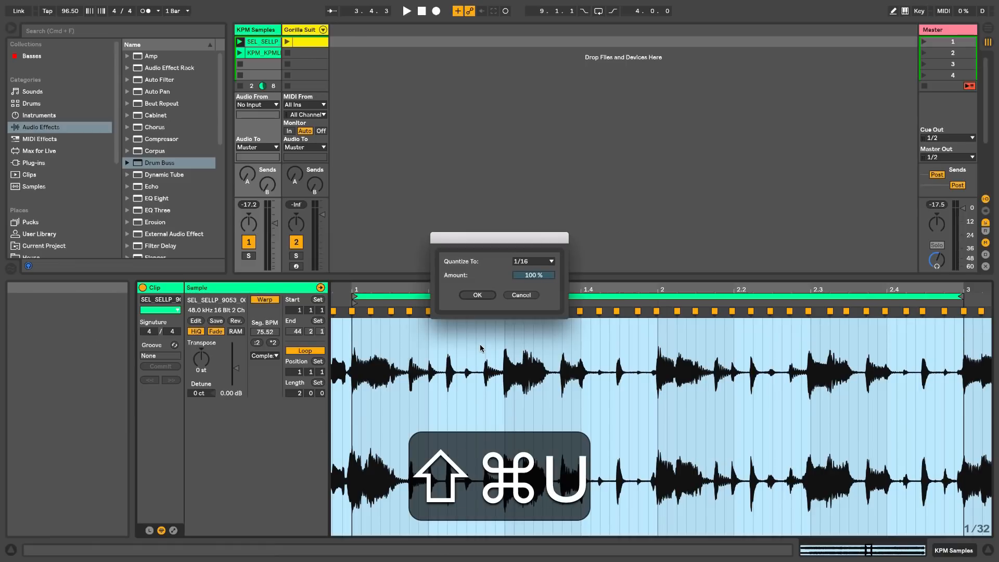
{"action": "left_click", "coordinate": [477, 296]}
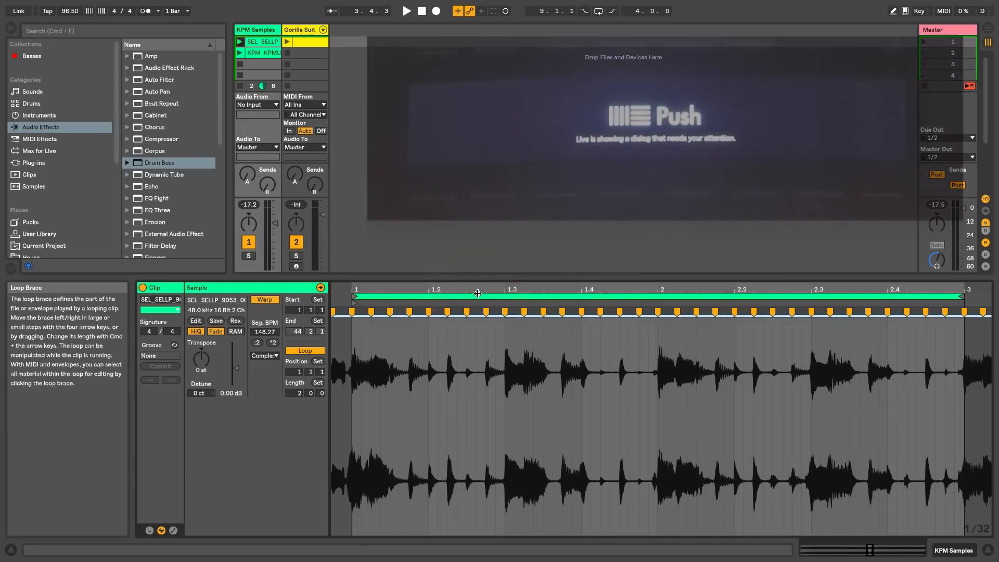
- Play the quantized loop and check its timing against the metronome
{"action": "key", "text": "space"}
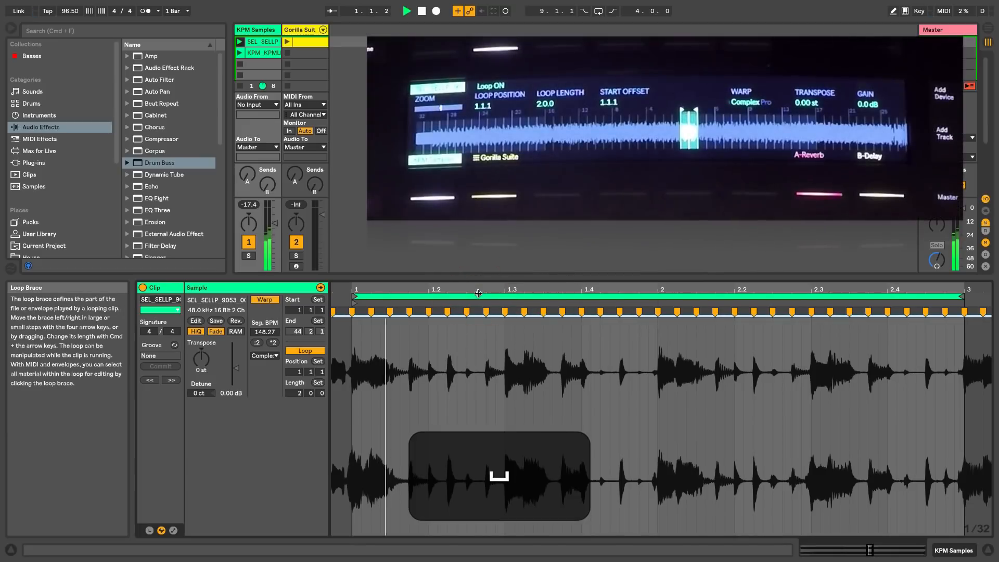
{"action": "left_click", "coordinate": [145, 12]}
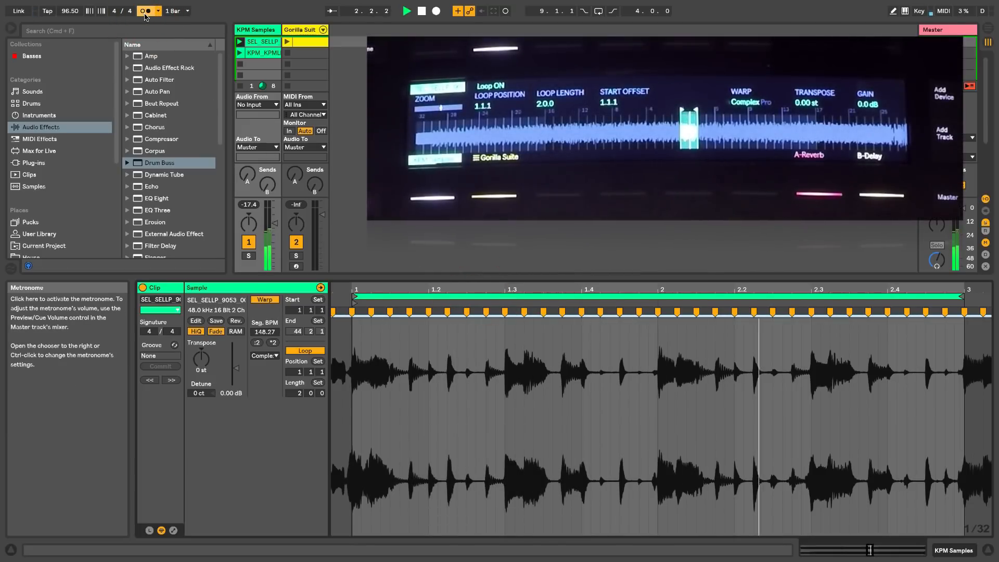
{"action": "left_click", "coordinate": [145, 12]}
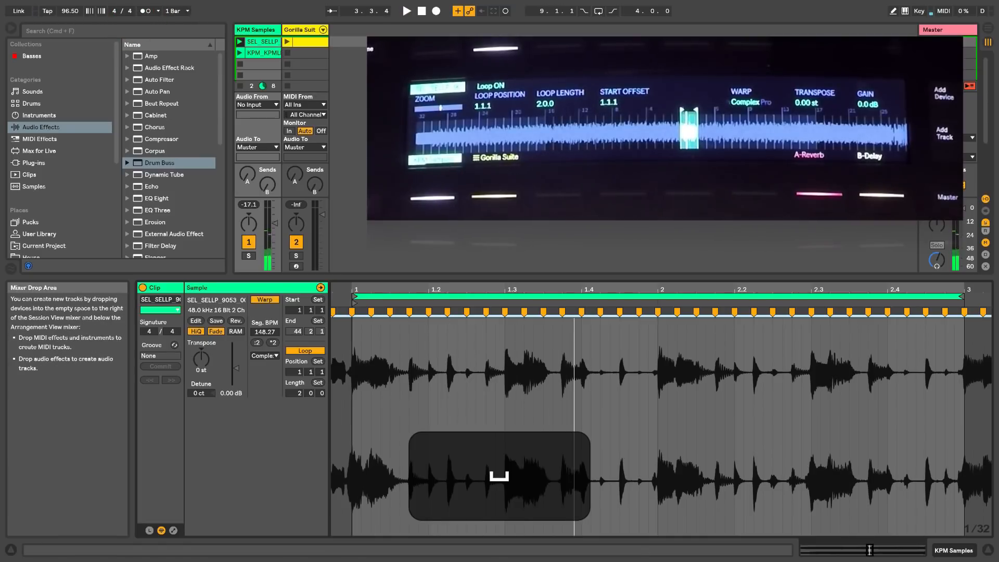
- Play the Gorilla Suite drum clip together with the sample loop, enlarge the Session View area, and stop playback
{"action": "left_click", "coordinate": [287, 42]}
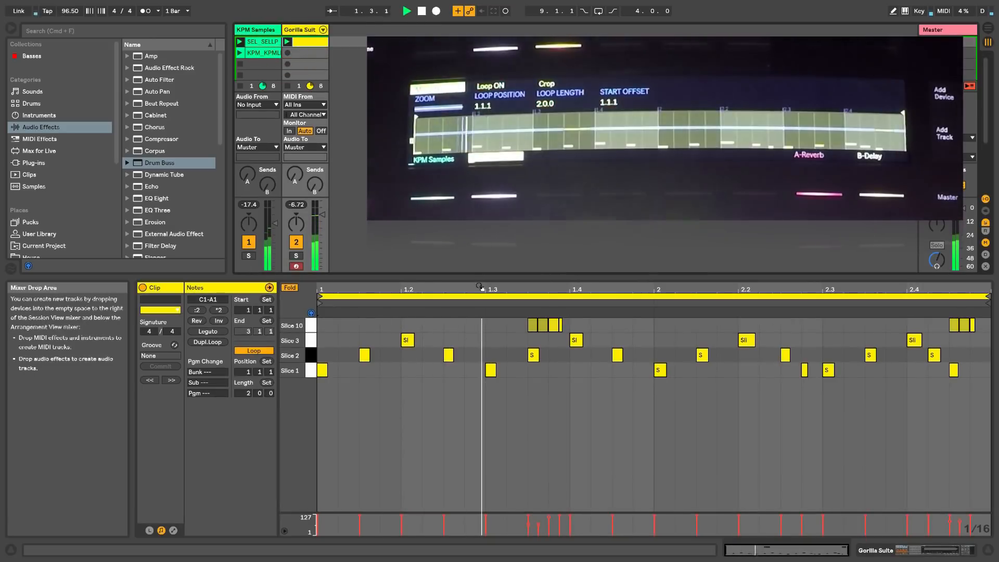
{"action": "left_click_drag", "start_coordinate": [481, 277], "coordinate": [481, 379]}
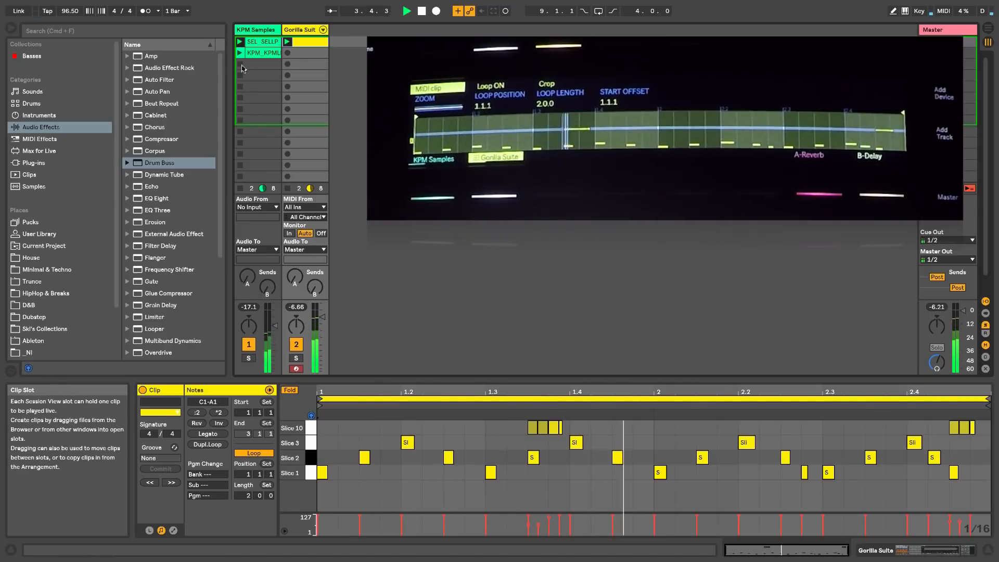
{"action": "key", "text": "space"}
- Place a copy of the SEL_SELLP clip on a new third track, deactivate the original KPM Samples track, and play the copy
{"action": "left_click", "coordinate": [260, 44]}
{"action": "left_click_drag", "start_coordinate": [260, 44], "coordinate": [335, 42]}
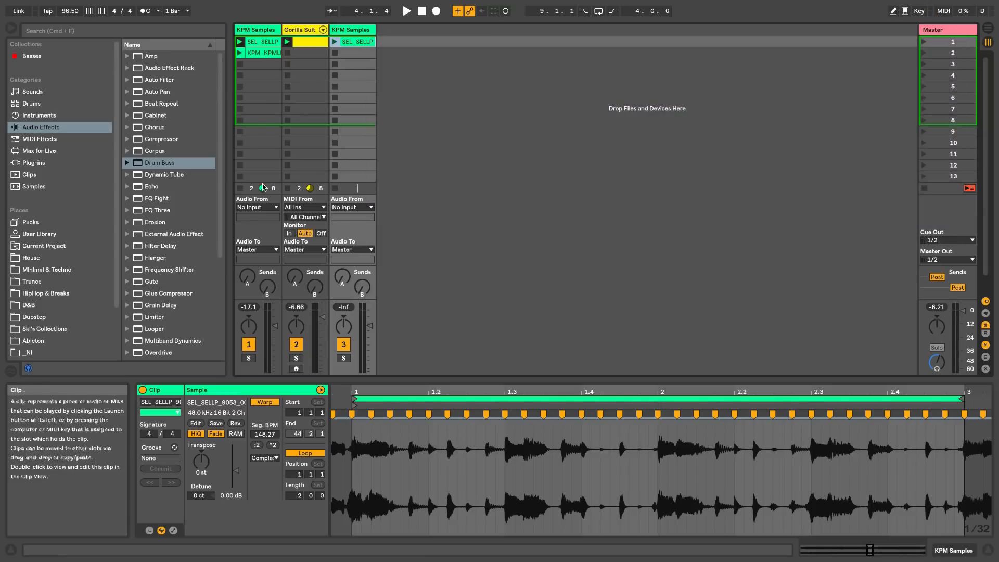
{"action": "left_click", "coordinate": [241, 188]}
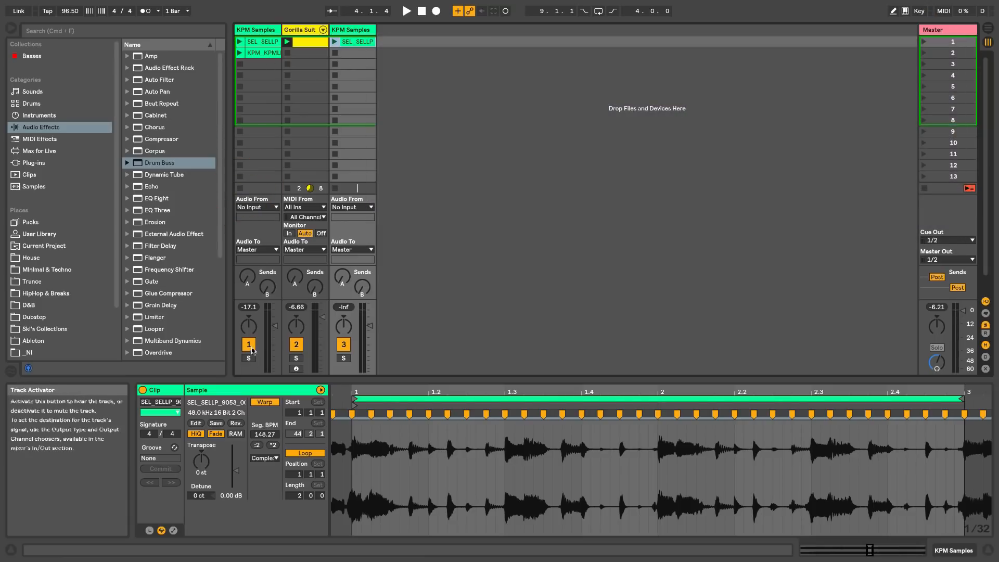
{"action": "left_click", "coordinate": [248, 344]}
{"action": "left_click", "coordinate": [335, 42]}
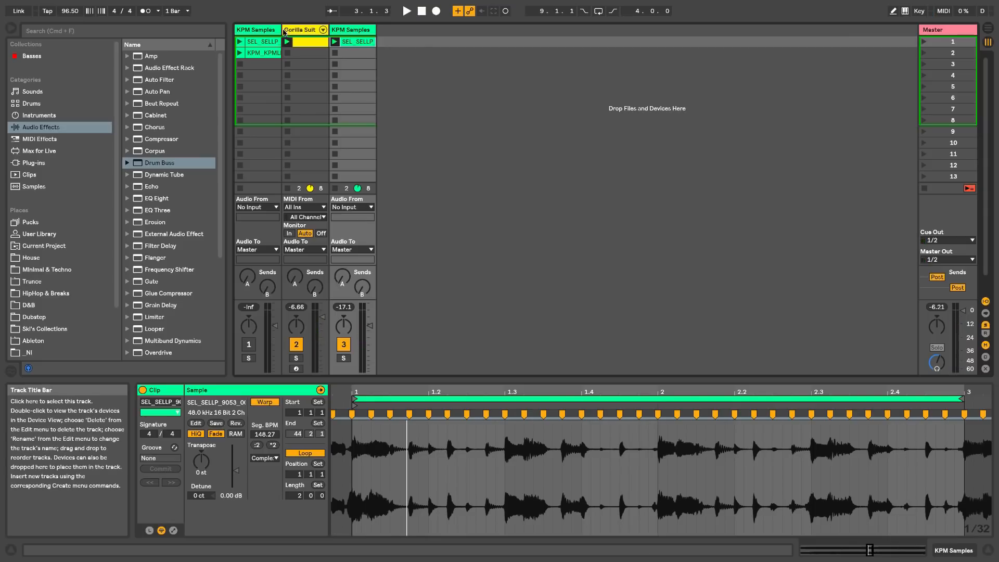
- Place the Gorilla Suite clip and the third track's SEL_SELLP clip in the Arrangement at bar 9, and restore Arrangement playback
{"action": "left_click", "coordinate": [299, 41]}
{"action": "left_click", "coordinate": [354, 42], "text": "shift"}
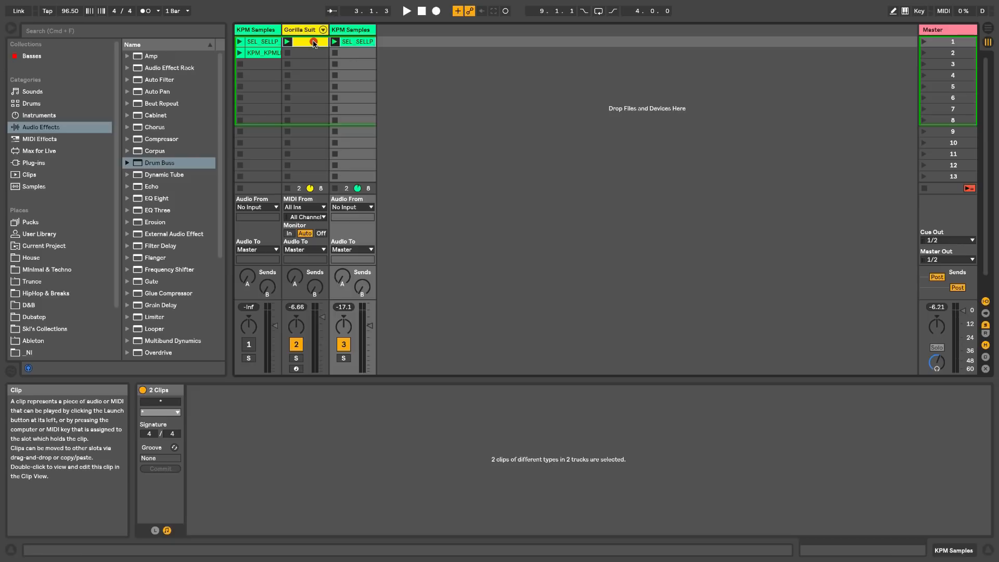
{"action": "key", "text": "Tab"}
{"action": "left_click_drag", "start_coordinate": [314, 43], "coordinate": [337, 85]}
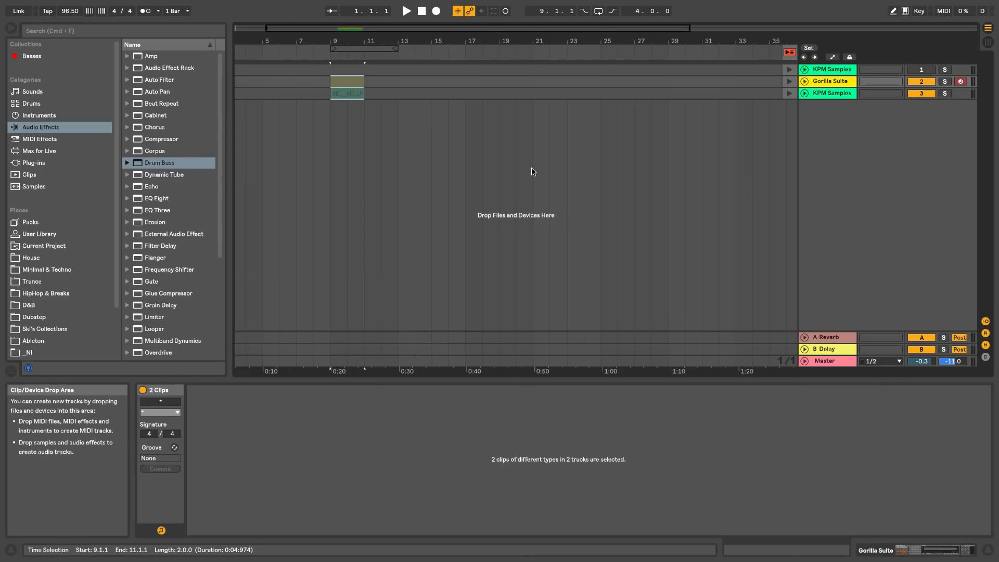
{"action": "left_click", "coordinate": [790, 55]}
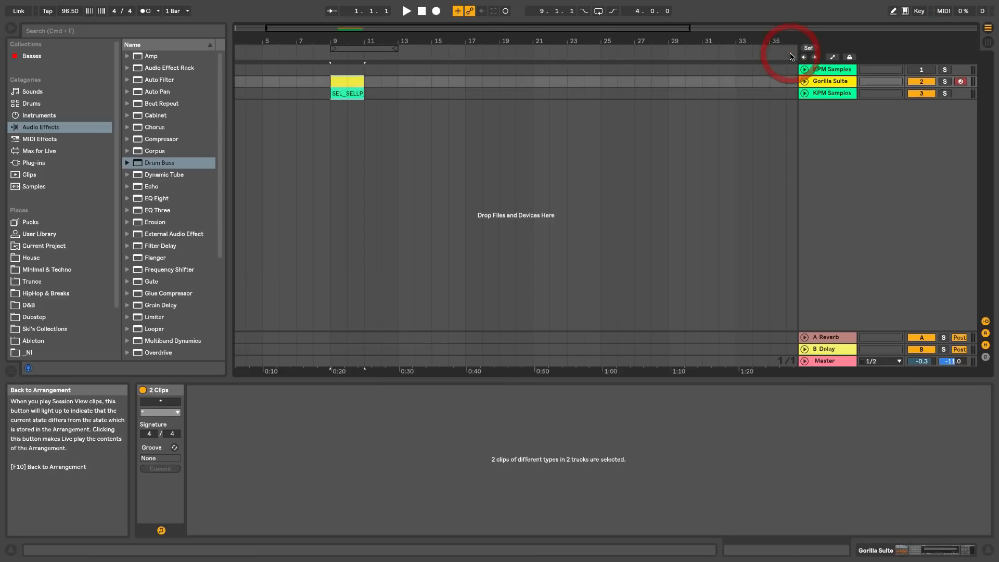
- Unfold the third KPM Samples track and the Gorilla Suite track in the Arrangement
{"action": "left_click", "coordinate": [791, 198]}
{"action": "left_click", "coordinate": [804, 93]}
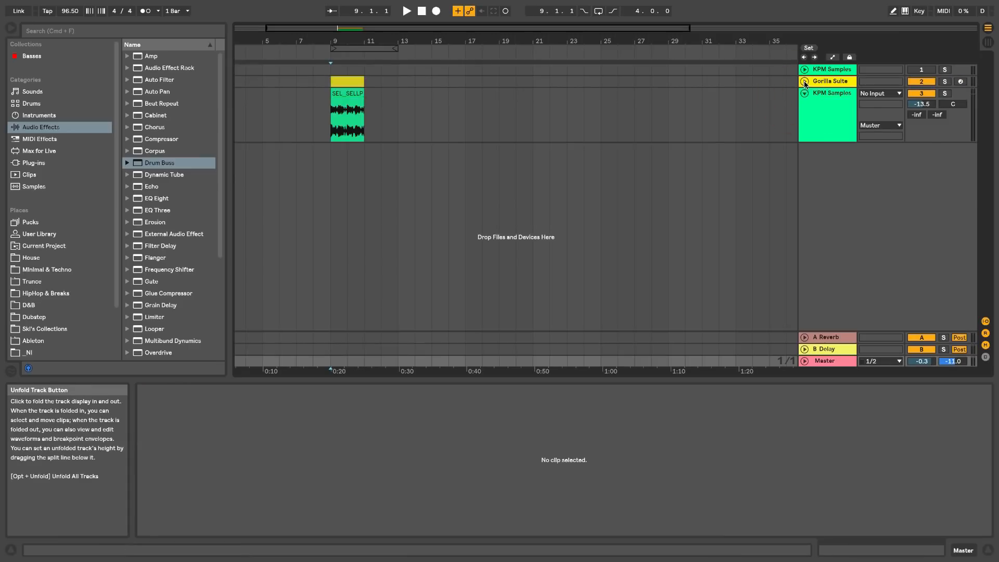
{"action": "left_click", "coordinate": [804, 82]}
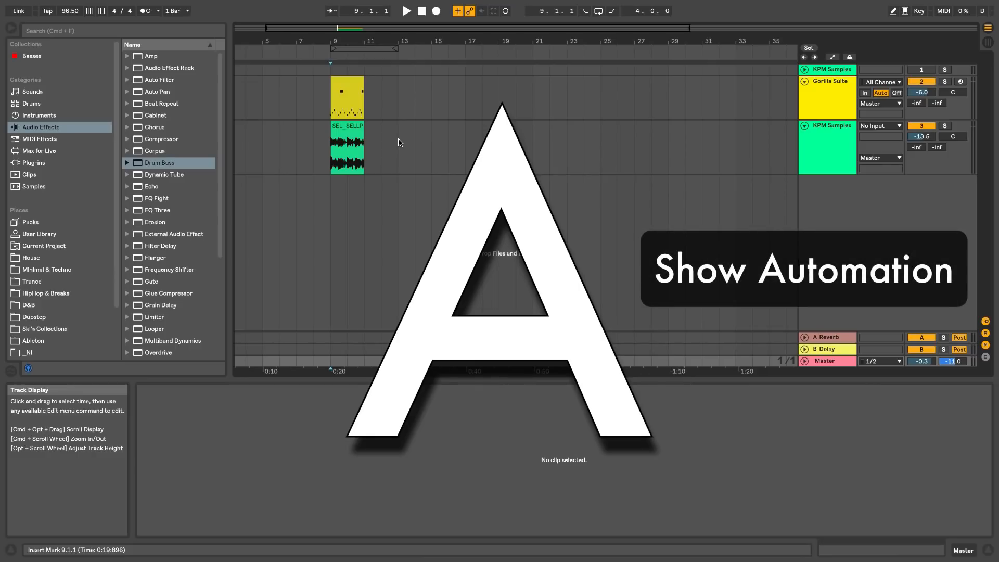
- Toggle the Arrangement's automation display on and off twice to compare both views
{"action": "key", "text": "a"}
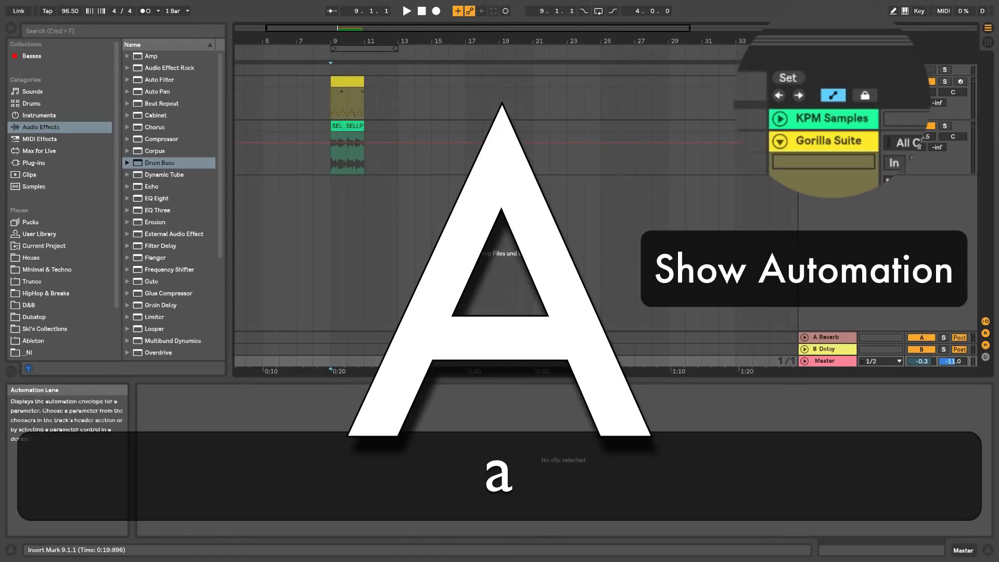
{"action": "key", "text": "a"}
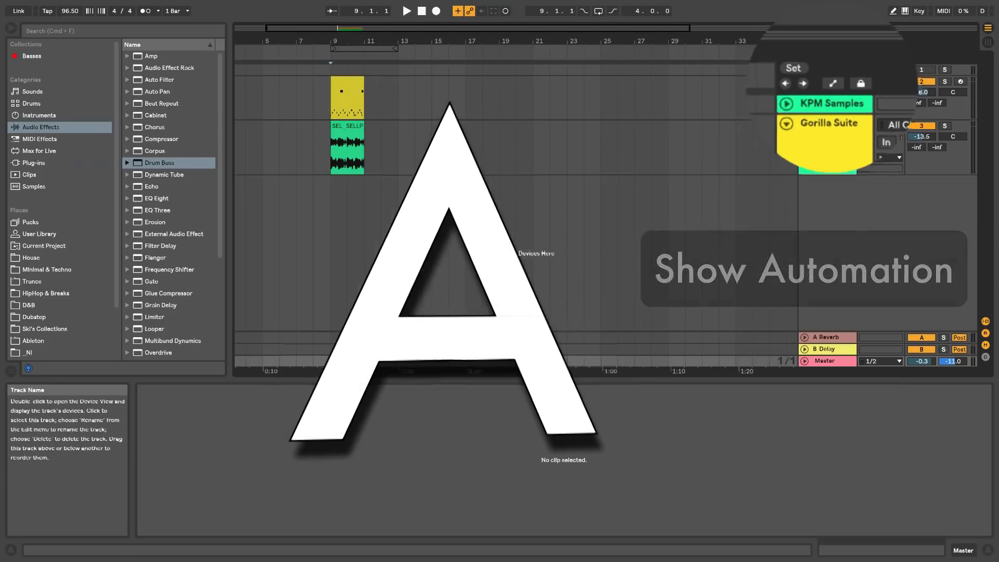
{"action": "key", "text": "a"}
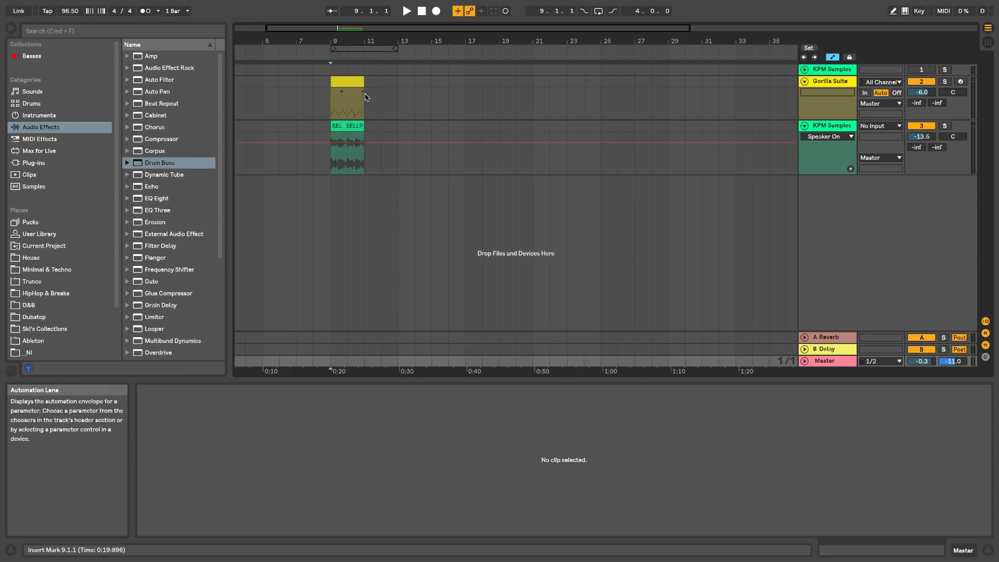
{"action": "key", "text": "a"}
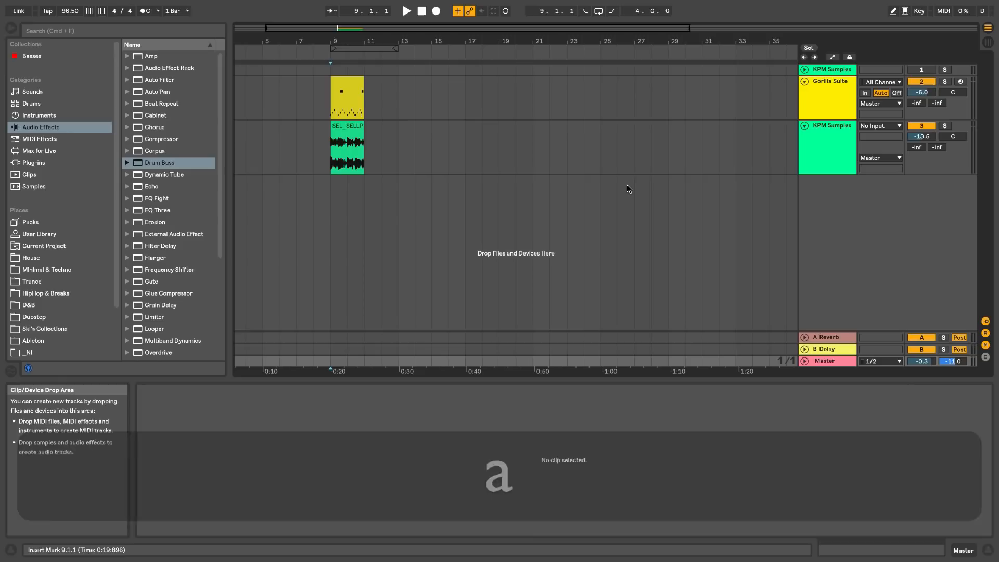
- Show all tracks in the Arrangement at once in a compact, folded overview
{"action": "key", "text": "s"}
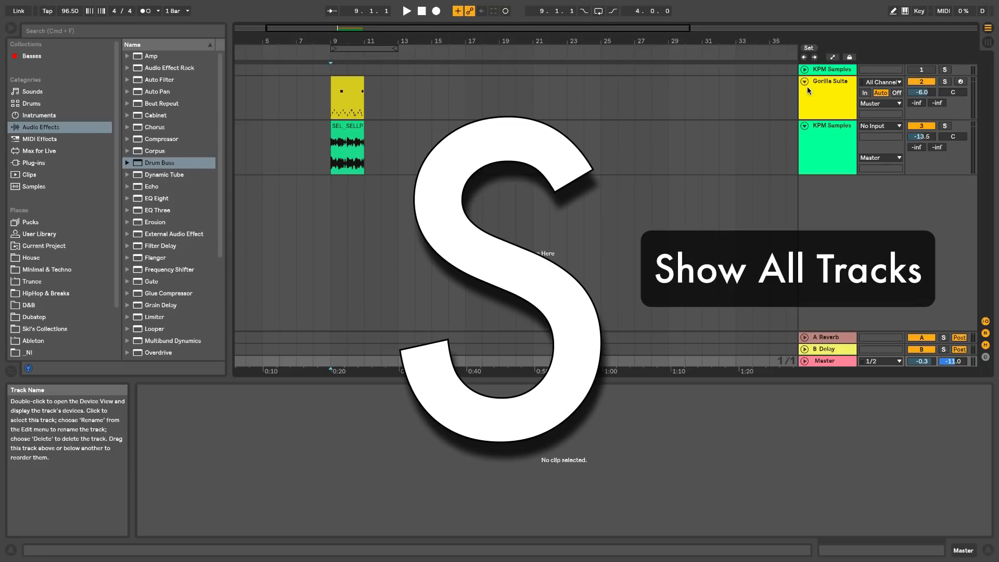
{"action": "key", "text": "alt"}
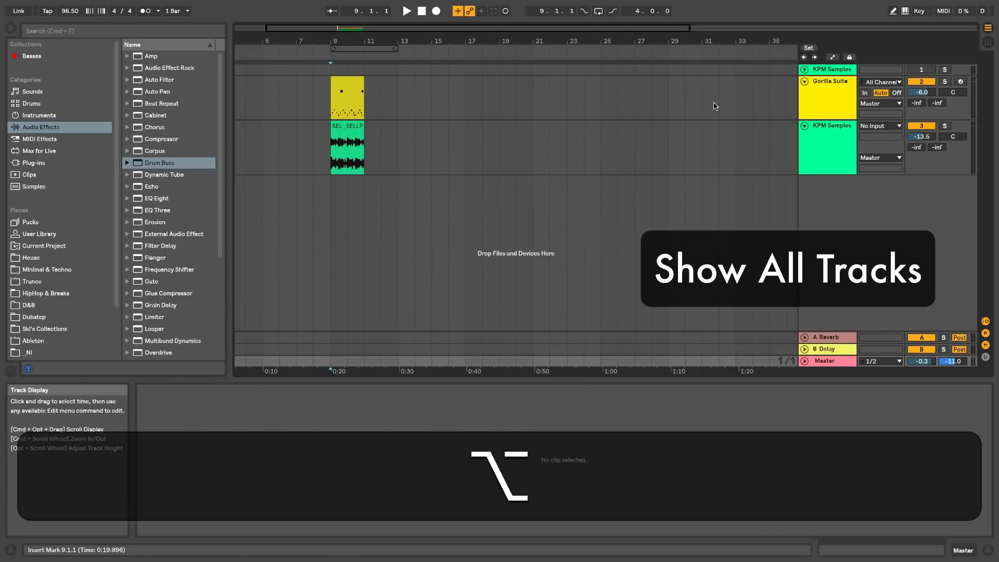
{"action": "key", "text": "s"}
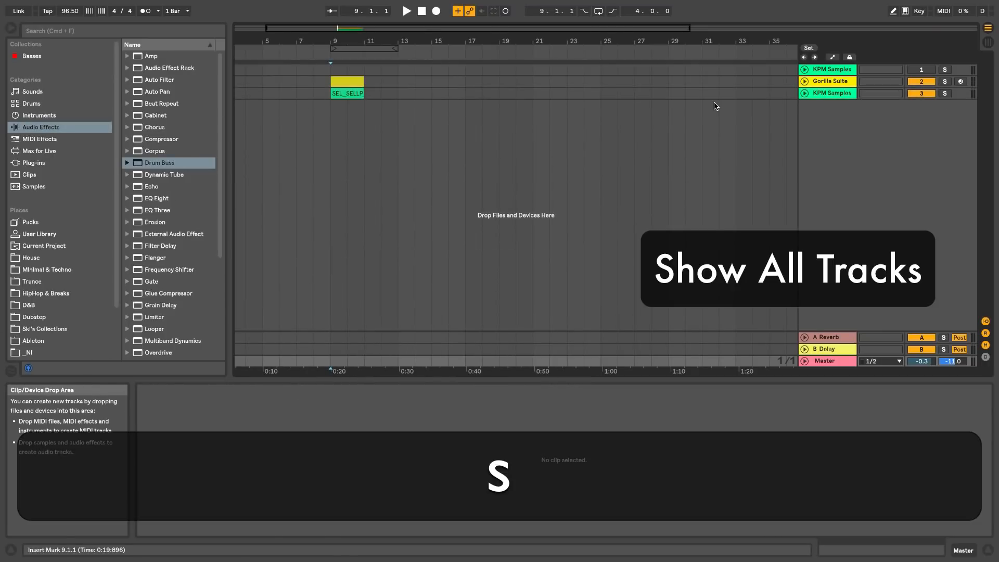
- Unfold the Gorilla Suite and third KPM Samples tracks, and toggle the computer MIDI keyboard on and off
{"action": "left_click", "coordinate": [805, 88], "text": "alt"}
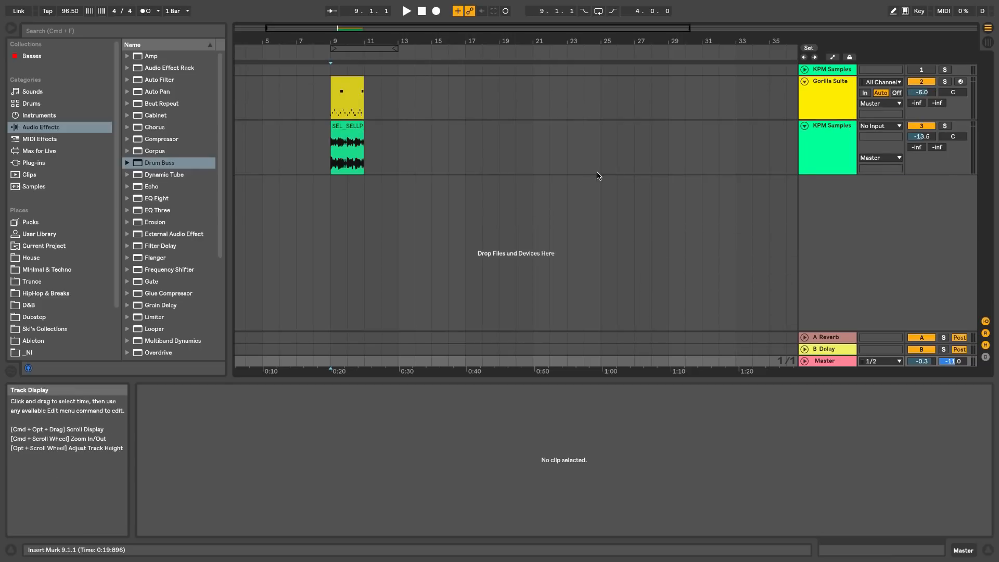
{"action": "key", "text": "m"}
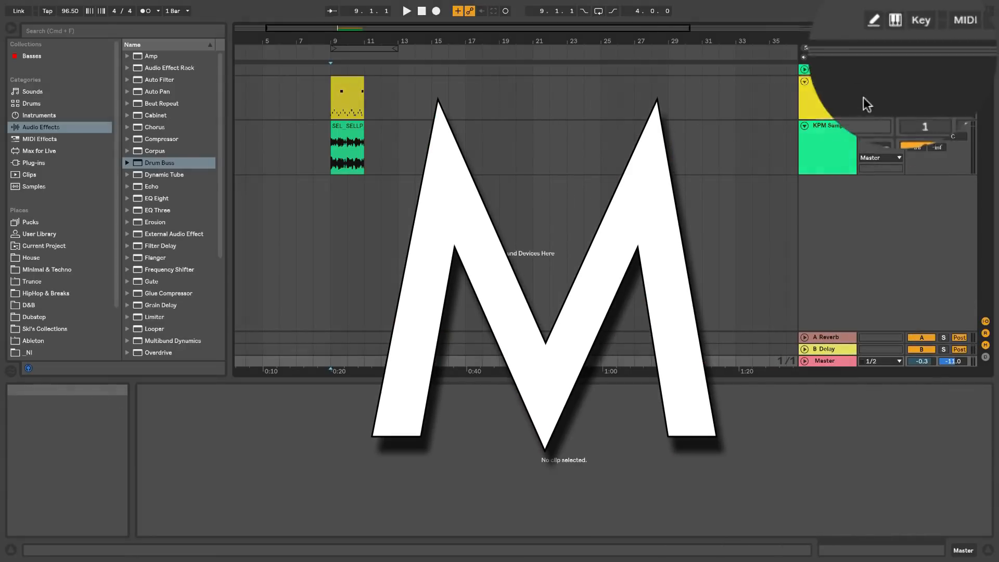
{"action": "key", "text": "m"}
{"action": "key", "text": "m"}
{"action": "key", "text": "m"}
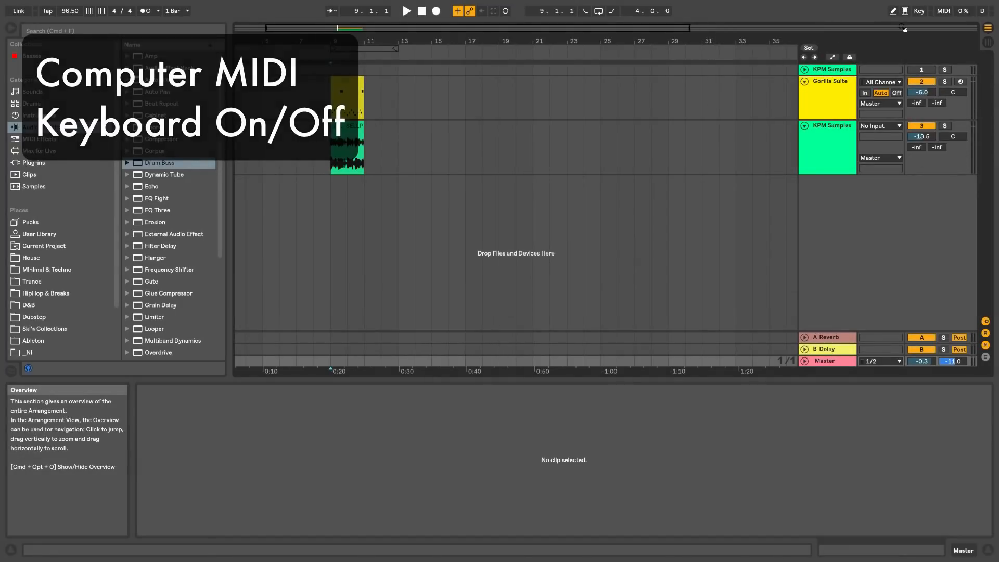
- Fit the Arrangement tracks to the available height and zoom in on the clips starting at bar 9
{"action": "key", "text": "h"}
{"action": "left_click_drag", "start_coordinate": [346, 41], "coordinate": [369, 45]}
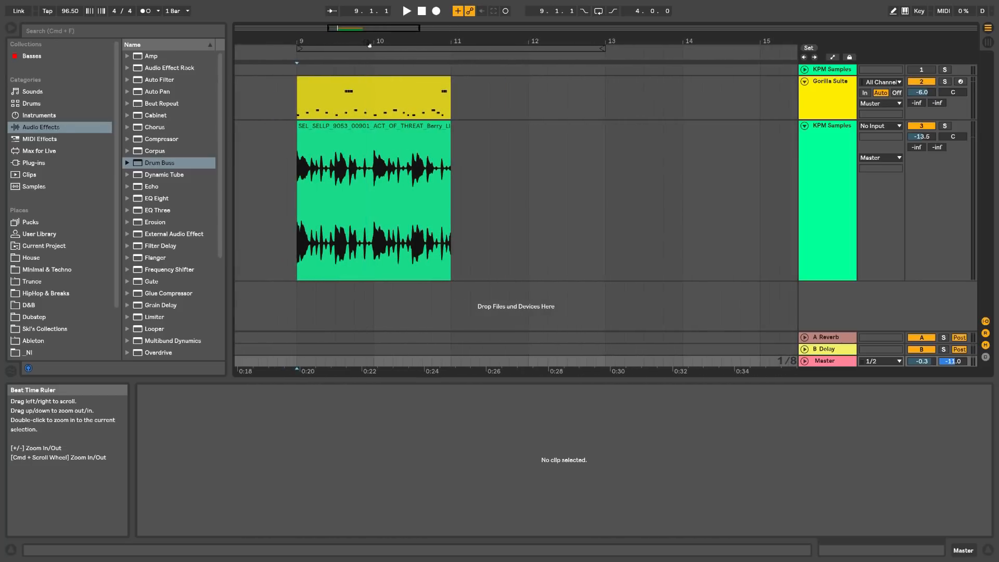
{"action": "left_click", "coordinate": [509, 177]}
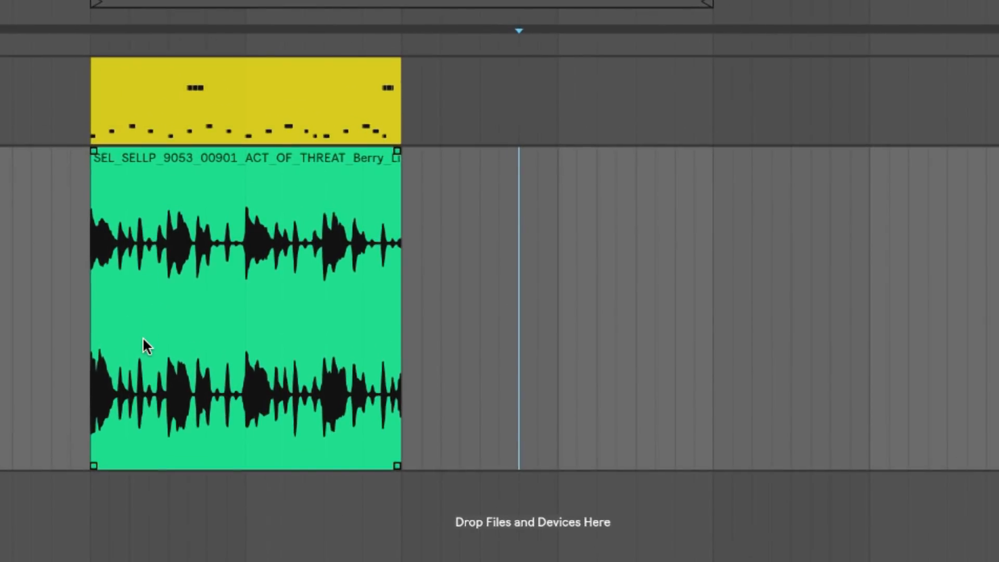
- Select the whole SEL_SELLP clip, select only a time range within its waveform, and clear the selection
{"action": "left_click", "coordinate": [149, 163]}
{"action": "mouse_move", "coordinate": [158, 164]}
{"action": "left_mouse_down"}
{"action": "mouse_move", "coordinate": [179, 174]}
{"action": "mouse_move", "coordinate": [173, 163]}
{"action": "mouse_move", "coordinate": [194, 161]}
{"action": "mouse_move", "coordinate": [178, 161]}
{"action": "left_mouse_up"}
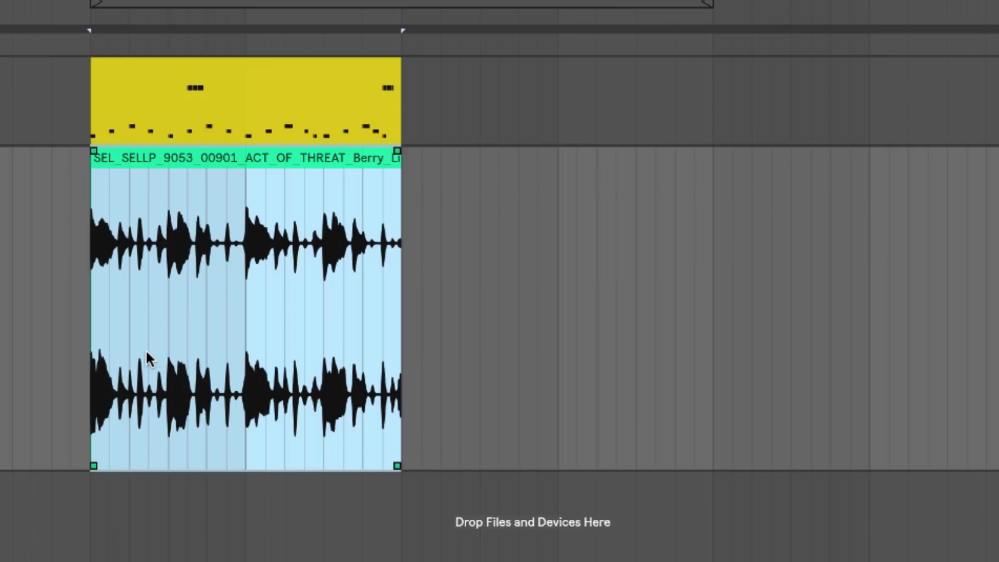
{"action": "left_click_drag", "start_coordinate": [130, 351], "coordinate": [211, 352]}
{"action": "left_click", "coordinate": [52, 320]}
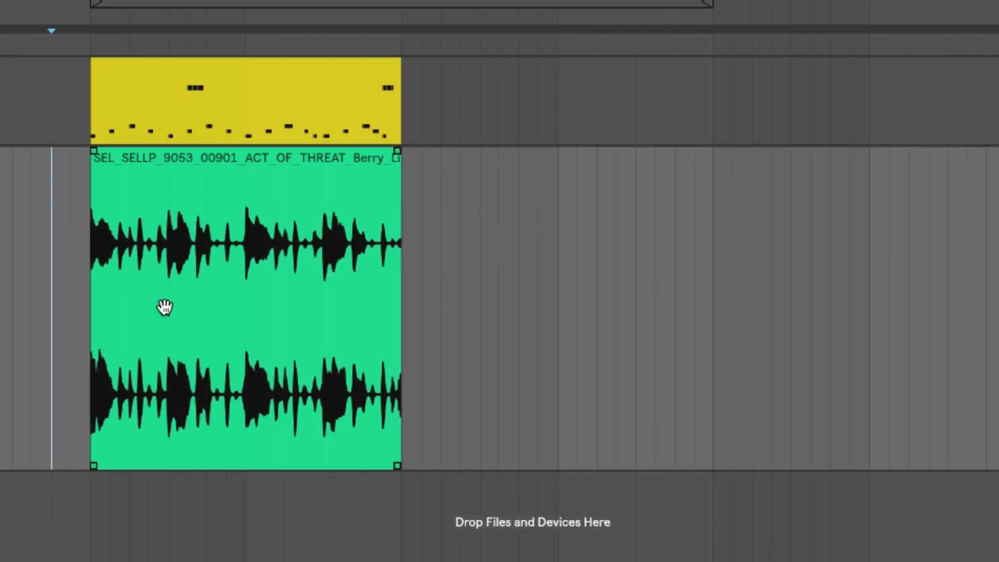
{"action": "left_click", "coordinate": [480, 252]}
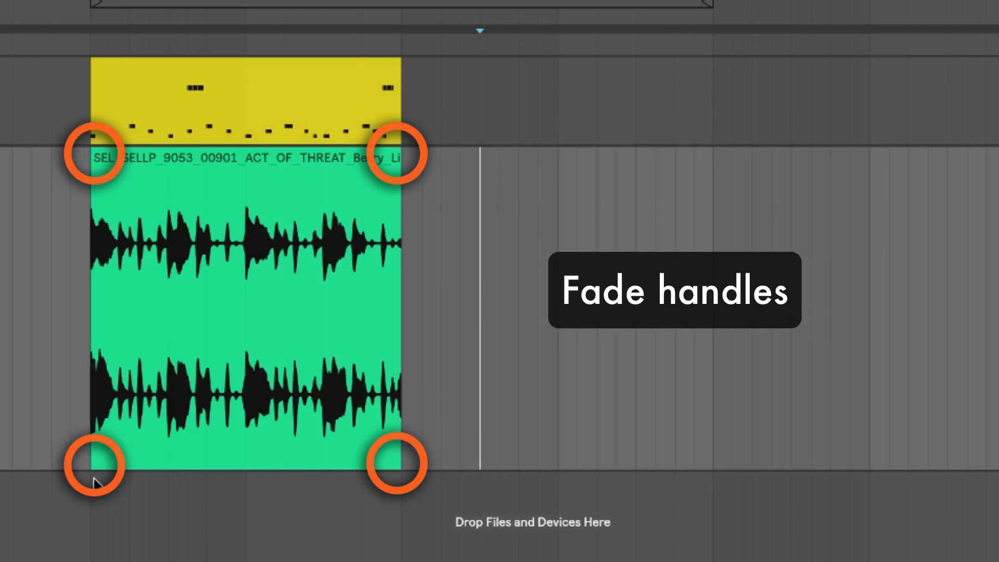
- Try a fade-in about one bar long on the SEL_SELLP clip and play the Arrangement from bar 9
{"action": "left_click_drag", "start_coordinate": [94, 152], "coordinate": [241, 151]}
{"action": "key", "text": "space"}
{"action": "key", "text": "space"}
{"action": "left_click", "coordinate": [89, 342]}
{"action": "key", "text": "space"}
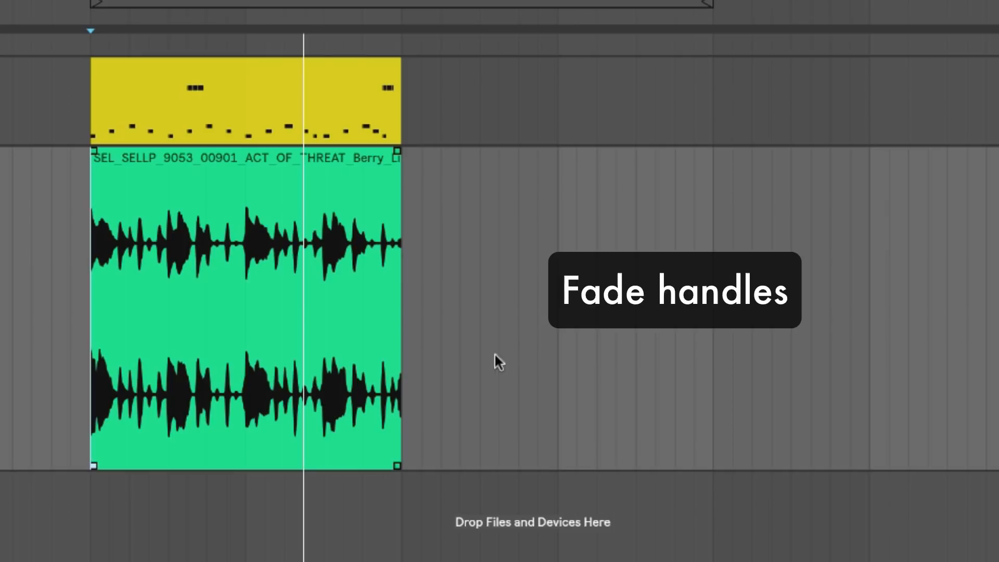
- Warp-stretch the SEL_SELLP clip so it ends at bar 13, and copy the Gorilla Suite clip to bar 11
{"action": "left_click", "coordinate": [338, 169]}
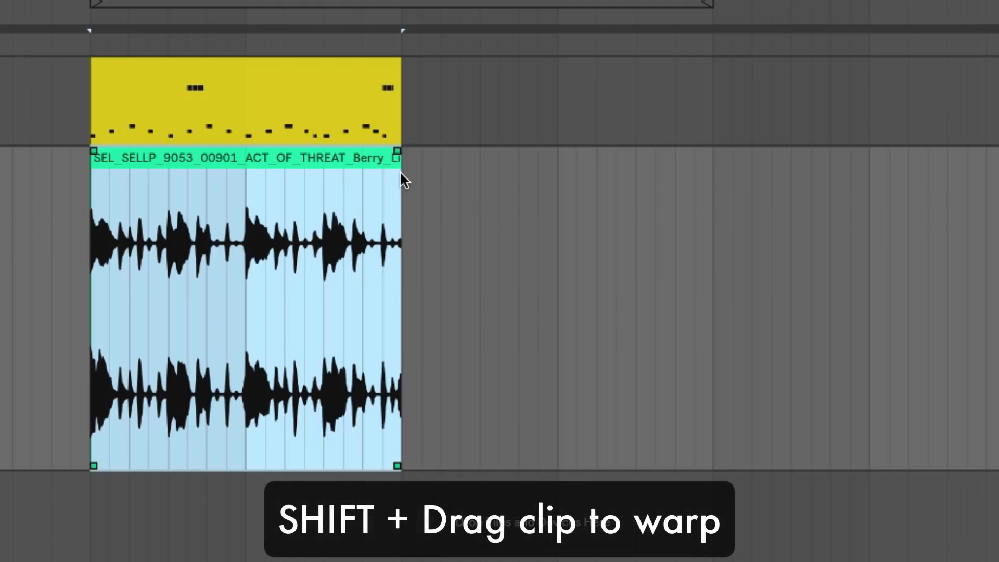
{"action": "left_click_drag", "start_coordinate": [401, 174], "coordinate": [718, 208]}
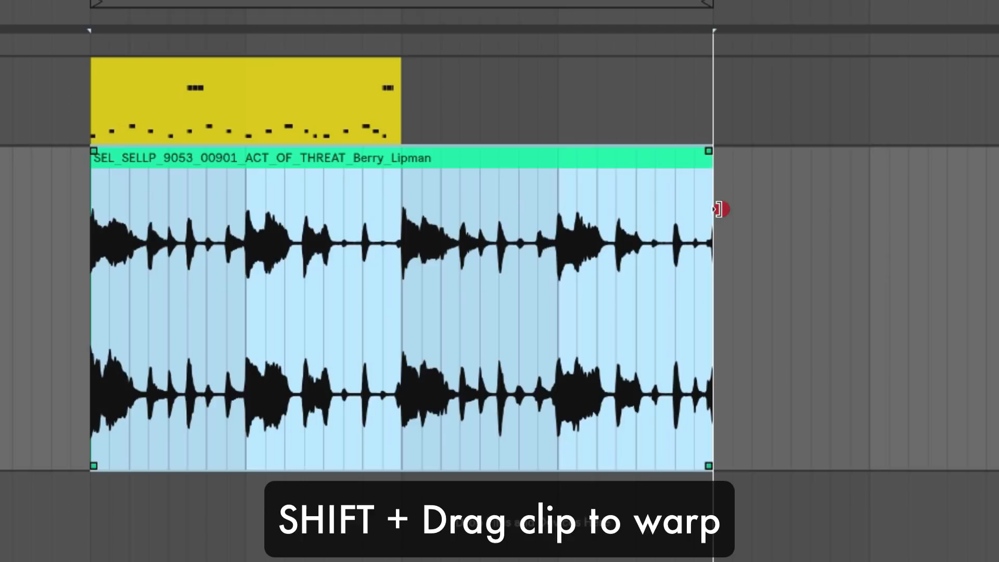
{"action": "left_click_drag", "start_coordinate": [231, 75], "coordinate": [526, 120]}
- Play the stretched SEL_SELLP clip together with the Gorilla Suite clips from bar 9
{"action": "left_click", "coordinate": [91, 323]}
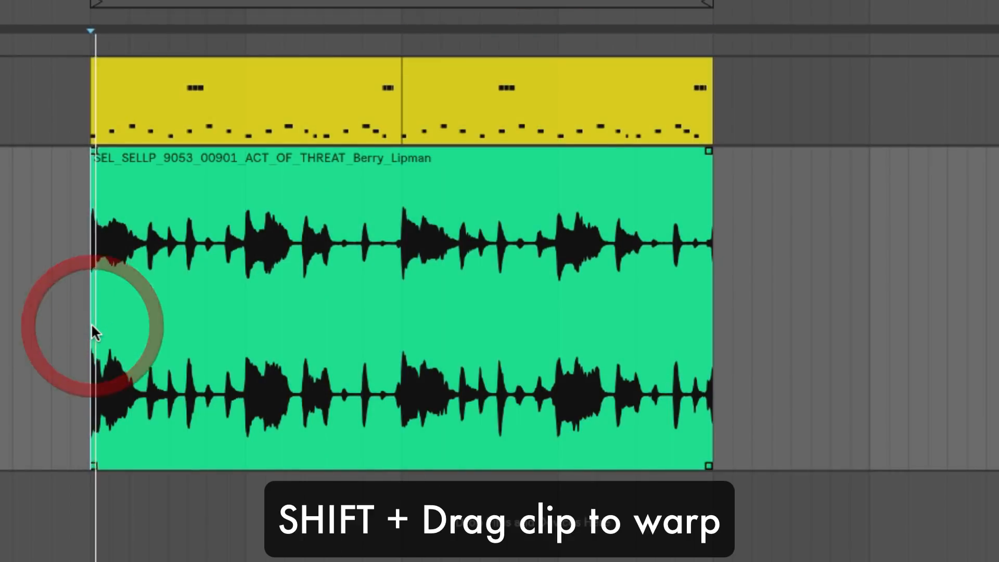
{"action": "key", "text": "space"}
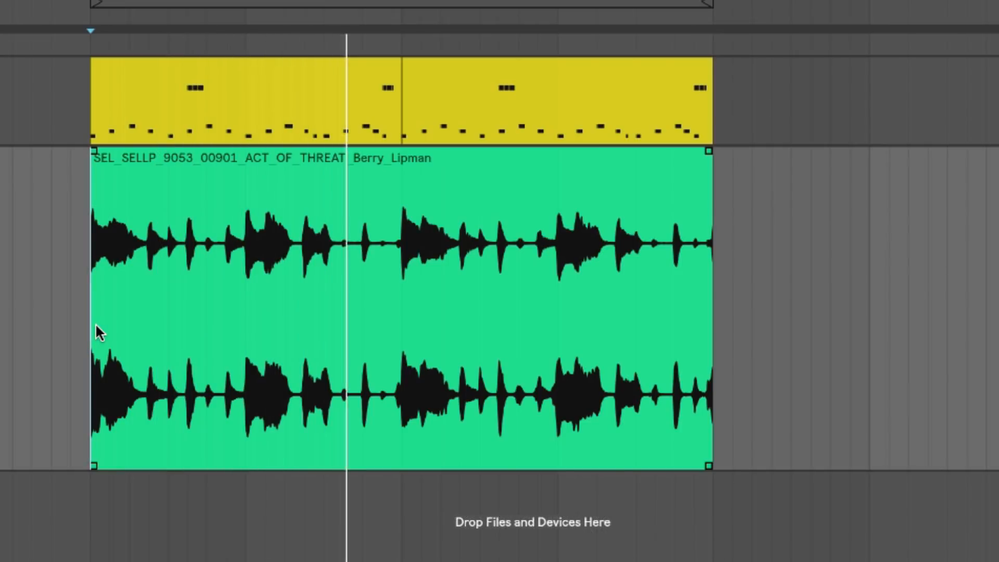
{"action": "key", "text": "space"}
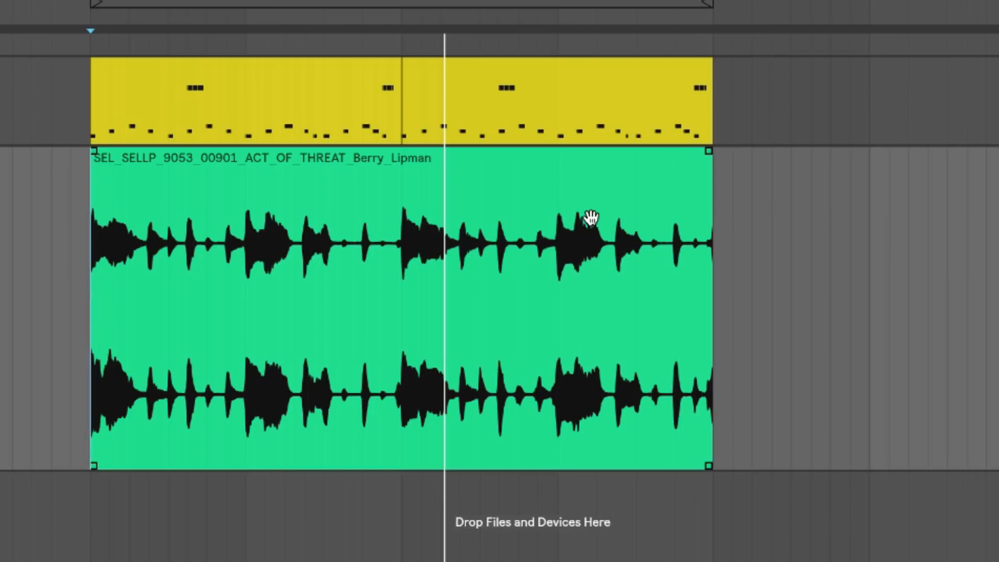
- Undo the SEL_SELLP clip's stretch while keeping the Gorilla Suite copy at bar 11
{"action": "key", "text": "ctrl+z"}
{"action": "key", "text": "ctrl+z"}
{"action": "key", "text": "ctrl+shift+z"}
{"action": "left_click", "coordinate": [92, 109]}
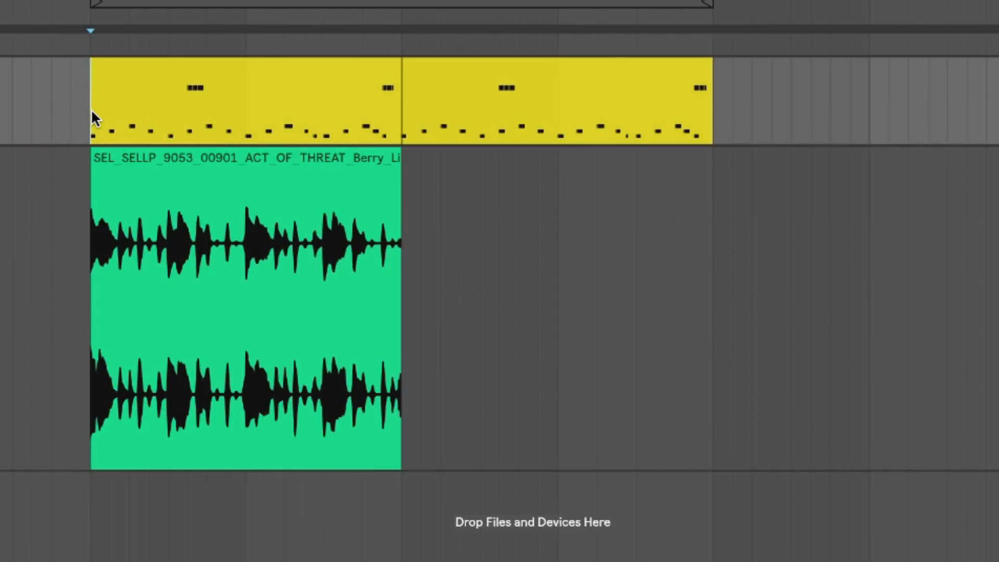
- Nudge the SEL_SELLP clip up to four eighth notes later during playback, and return it to bar 9
{"action": "left_click", "coordinate": [211, 174]}
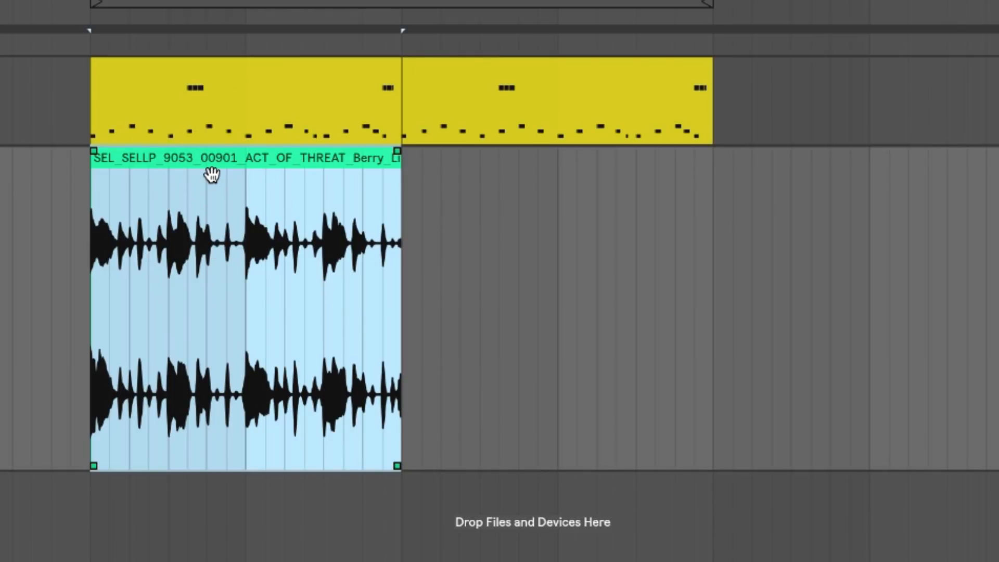
{"action": "key", "text": "space"}
{"action": "key", "text": "Right"}
{"action": "key", "text": "Right"}
{"action": "key", "text": "Right"}
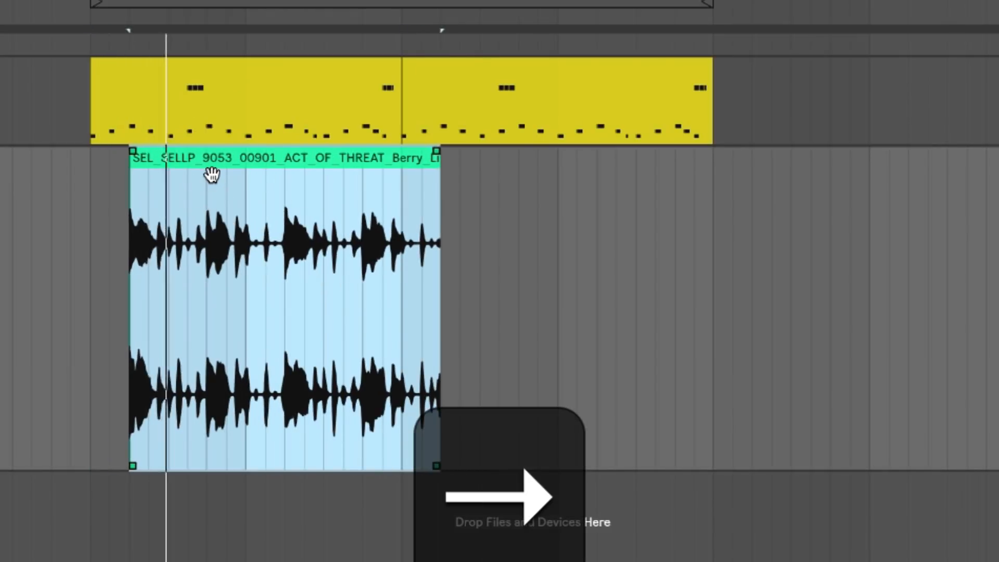
{"action": "key", "text": "Right"}
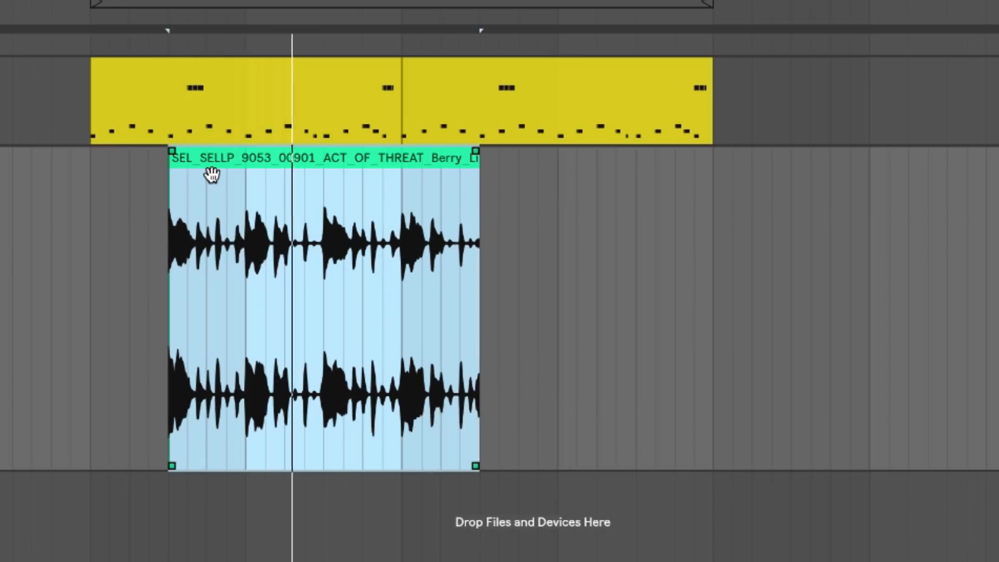
{"action": "key", "text": "Left"}
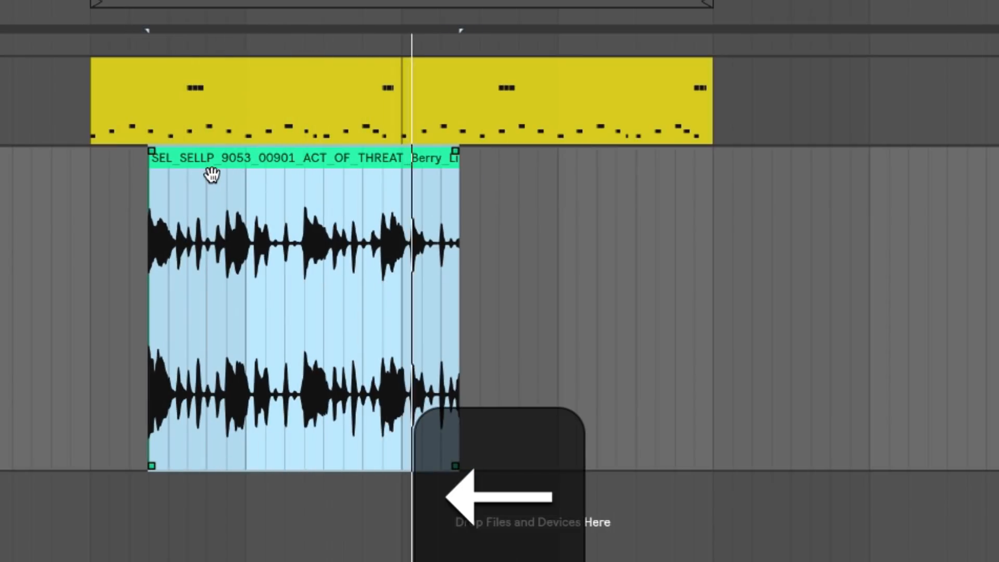
{"action": "key", "text": "Left"}
{"action": "key", "text": "space"}
{"action": "key", "text": "Left"}
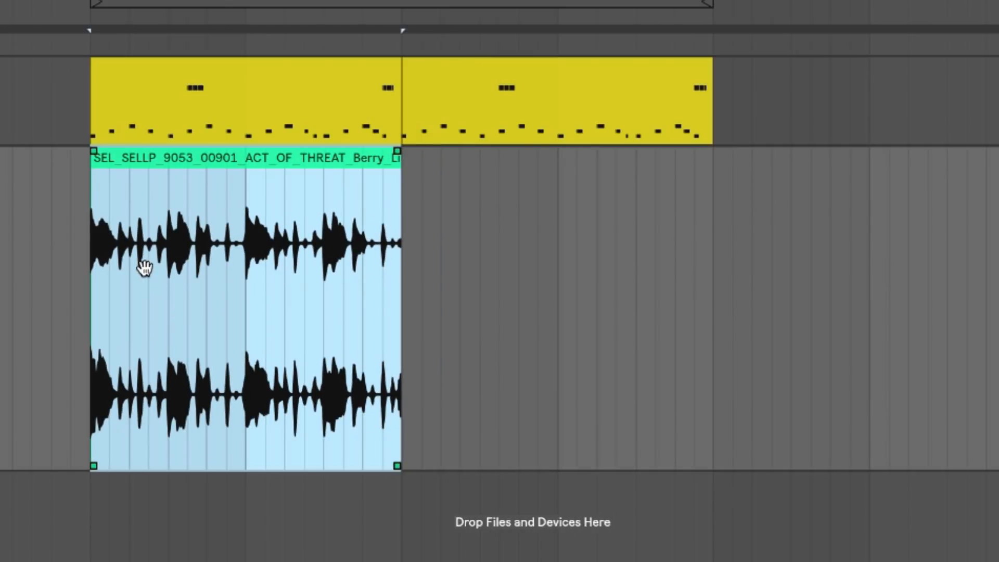
- Try slipping the audio inside the SEL_SELLP clip later within its fixed edges during playback, and undo the shifts
{"action": "key", "text": "alt+shift"}
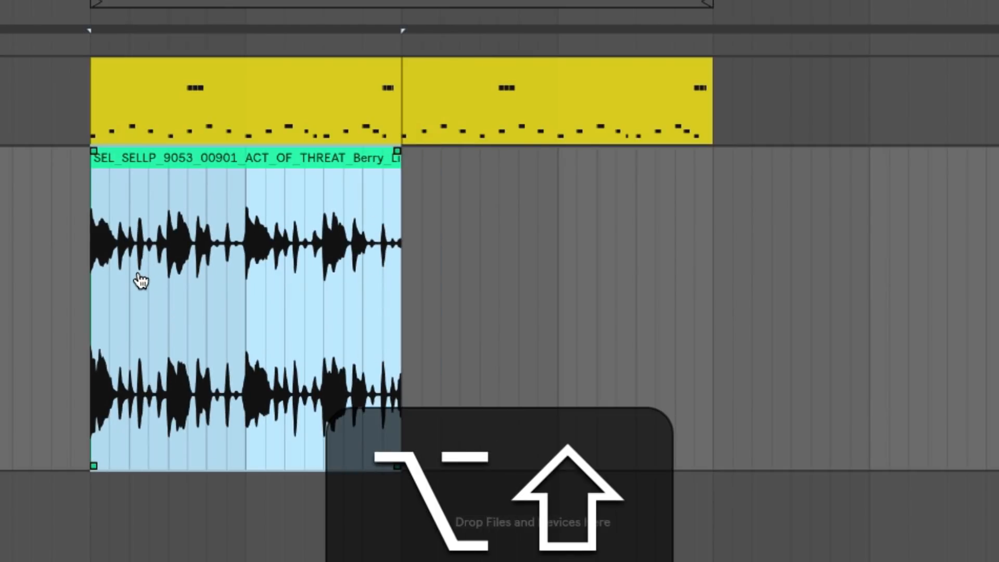
{"action": "left_click_drag", "start_coordinate": [145, 279], "coordinate": [160, 280]}
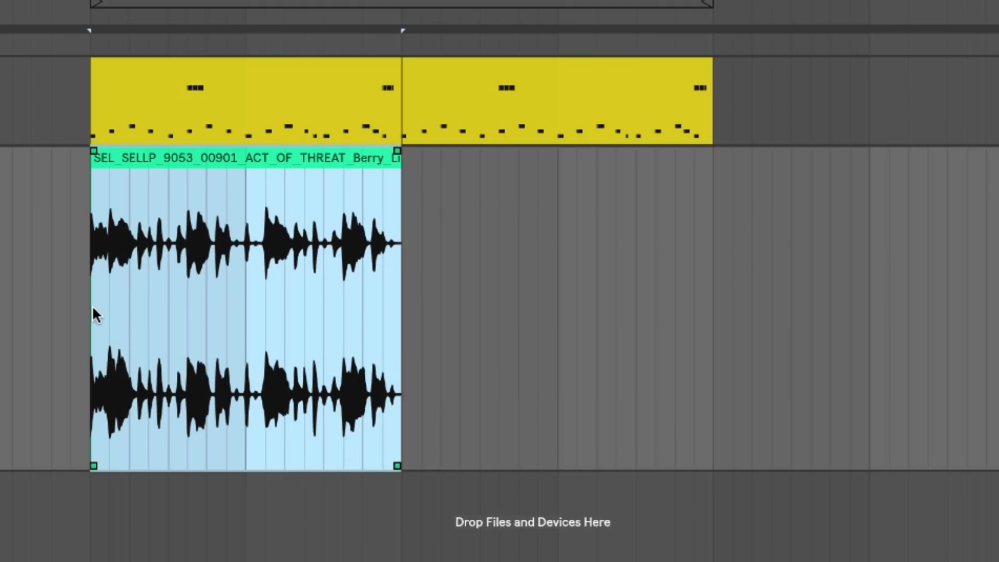
{"action": "left_click", "coordinate": [93, 307]}
{"action": "key", "text": "space"}
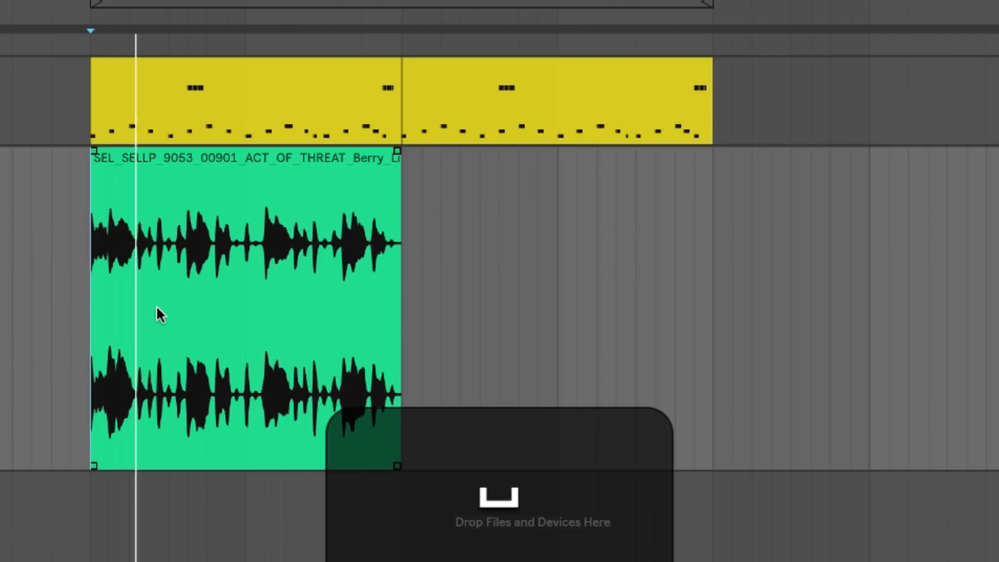
{"action": "left_click_drag", "start_coordinate": [158, 311], "coordinate": [189, 303]}
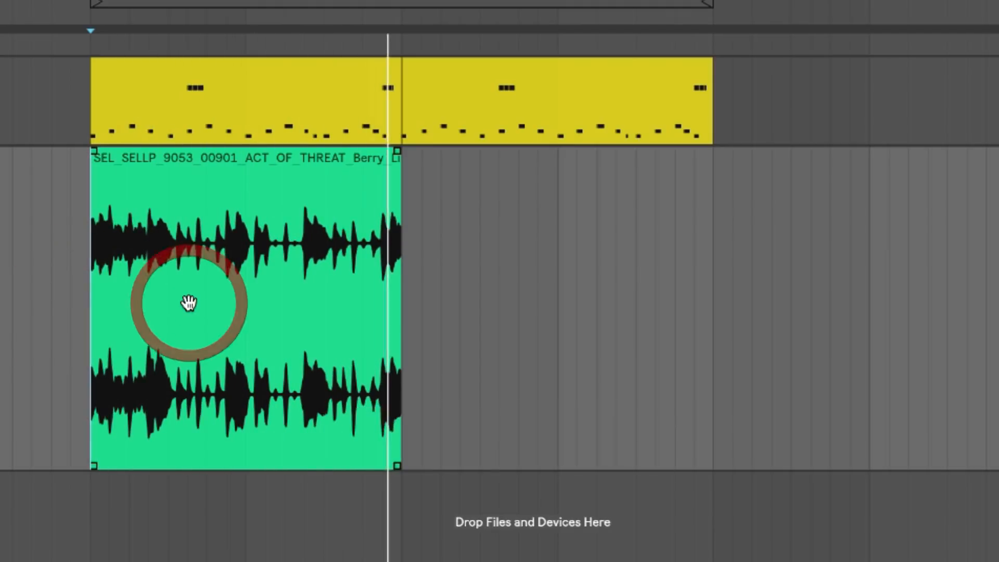
{"action": "key", "text": "space"}
{"action": "key", "text": "super+z"}
{"action": "key", "text": "super+z"}
- Duplicate the SEL_SELLP clip to bar 11 and reverse the third beat of bar 12 in the copy
{"action": "key", "text": "super+d"}
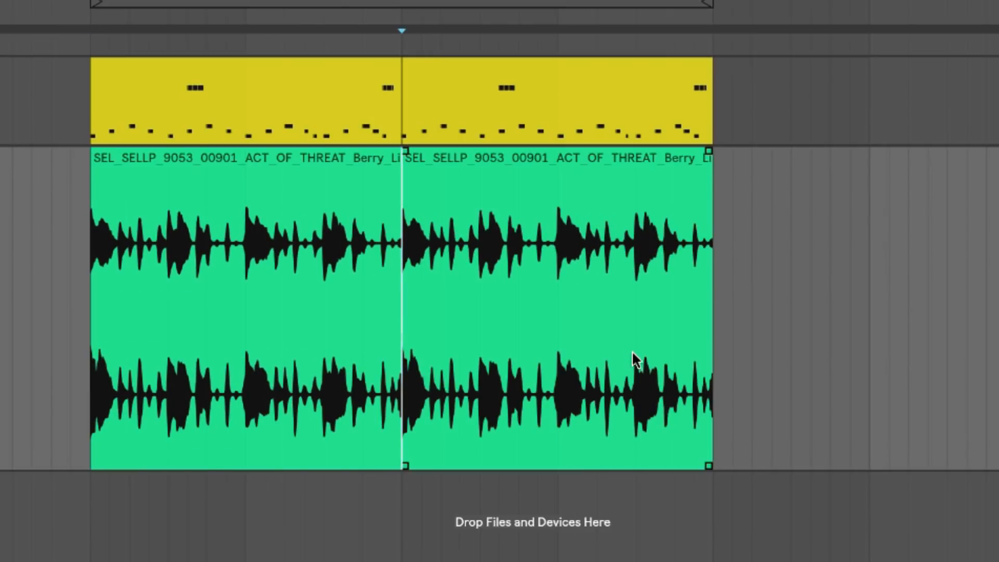
{"action": "left_click_drag", "start_coordinate": [636, 366], "coordinate": [668, 363]}
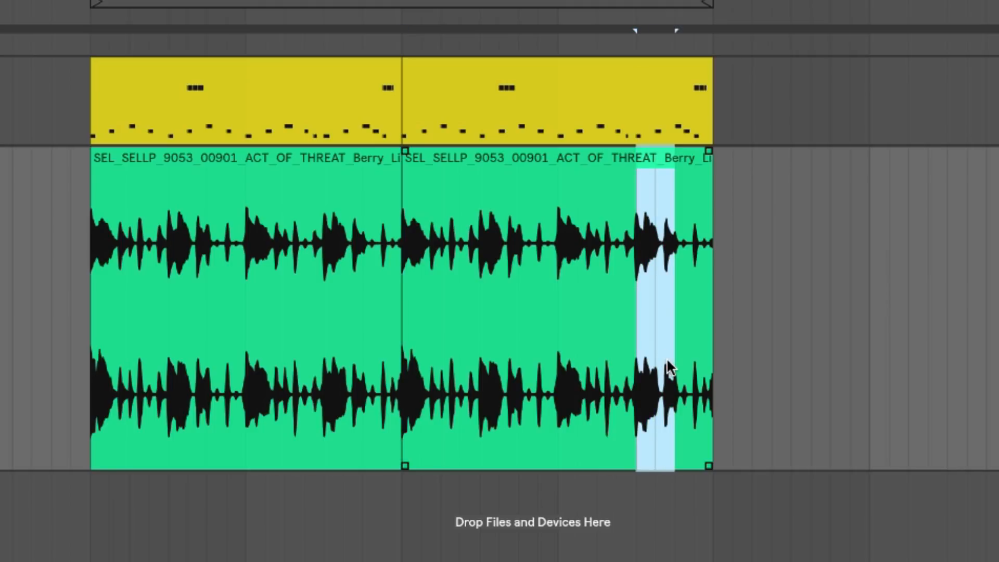
{"action": "key", "text": "r"}
{"action": "key", "text": "space"}
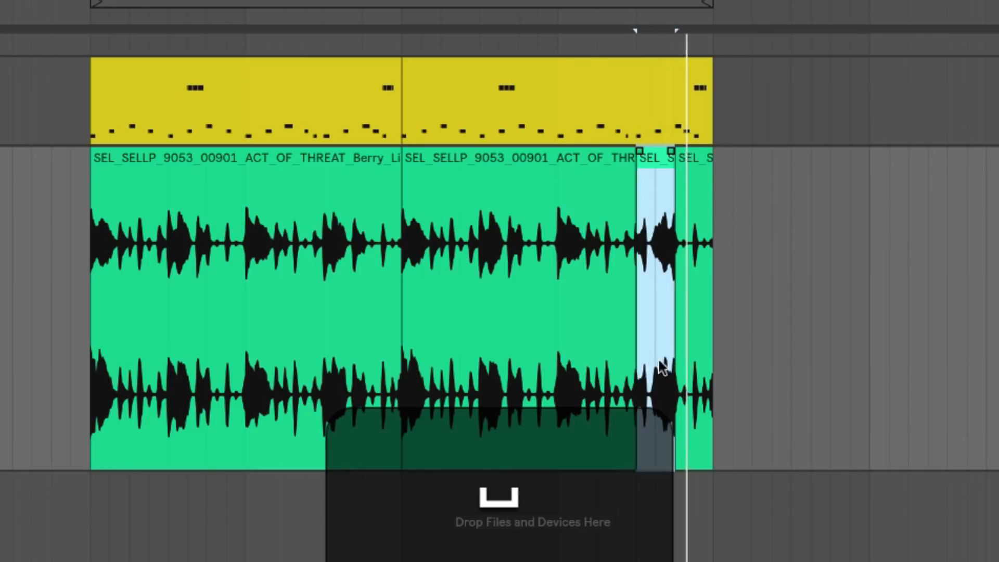
- Play the Arrangement from bar 9 to check the duplicated sample with the beat
{"action": "left_click", "coordinate": [89, 345]}
{"action": "key", "text": "space"}
{"action": "key", "text": "space"}
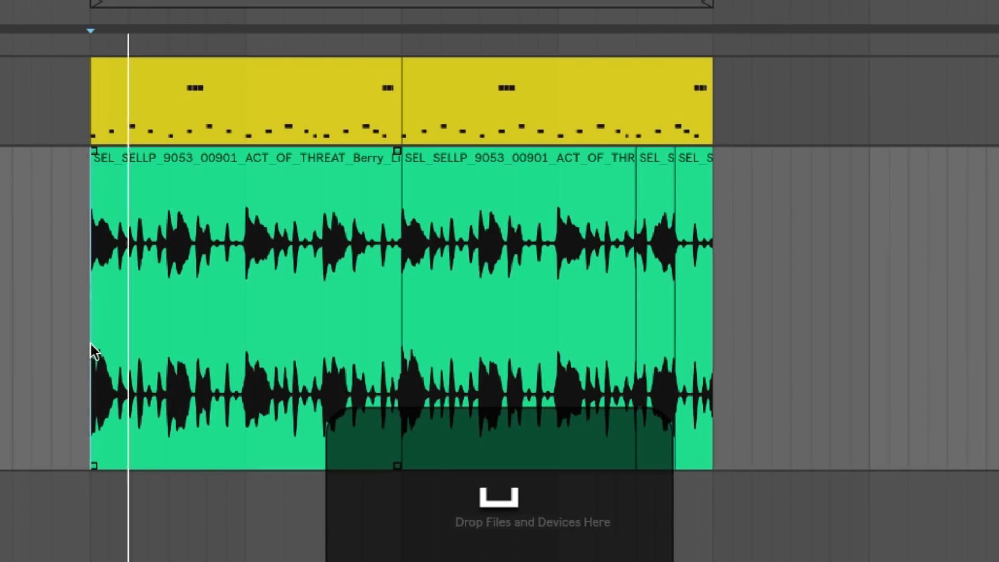
{"action": "left_click", "coordinate": [430, 346]}
{"action": "key", "text": "space"}
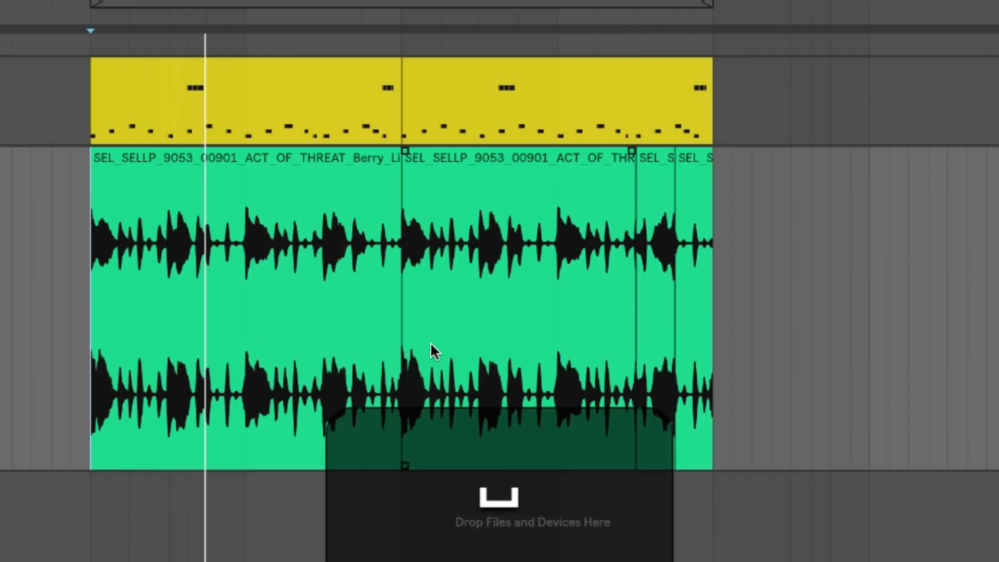
- Consolidate all SEL_SELLP clips between bars 9 and 13 on the third track into one clip
{"action": "left_click", "coordinate": [214, 158]}
{"action": "left_click", "coordinate": [703, 204], "text": "shift"}
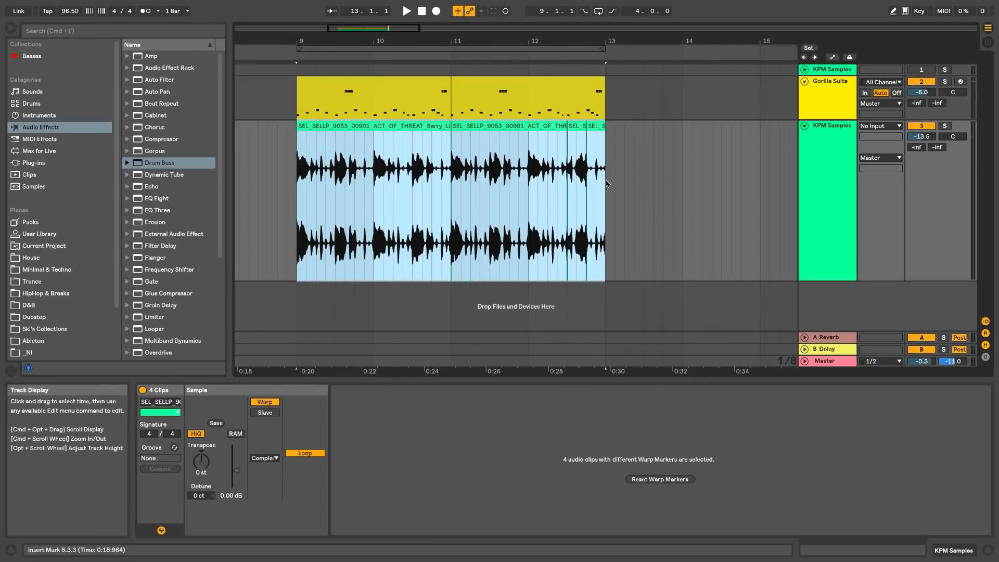
{"action": "key", "text": "super+j"}
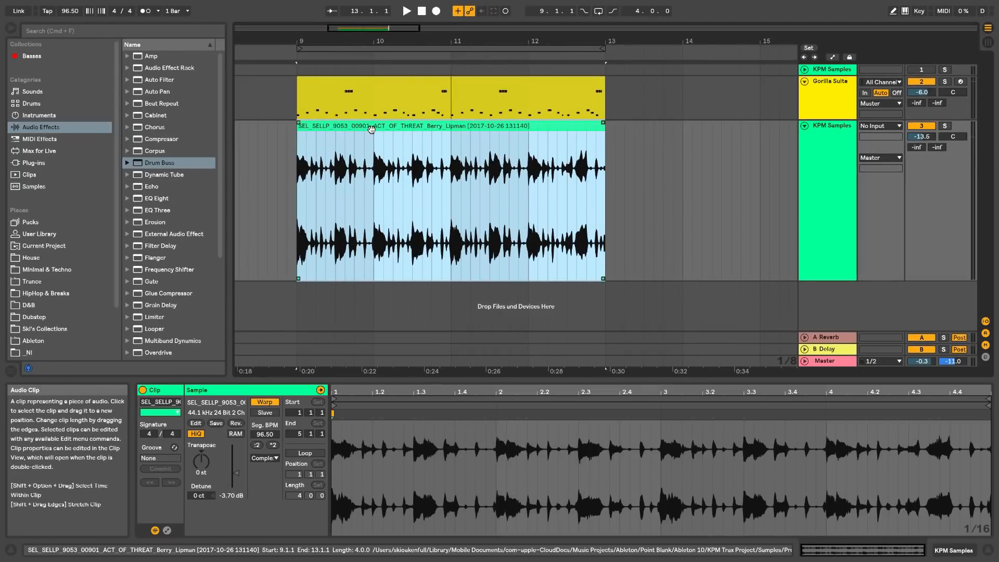
- Place the consolidated clip in the third track's scene 2 slot in Session View, and play scene 2
{"action": "key", "text": "Tab"}
{"action": "left_click_drag", "start_coordinate": [373, 131], "coordinate": [307, 52]}
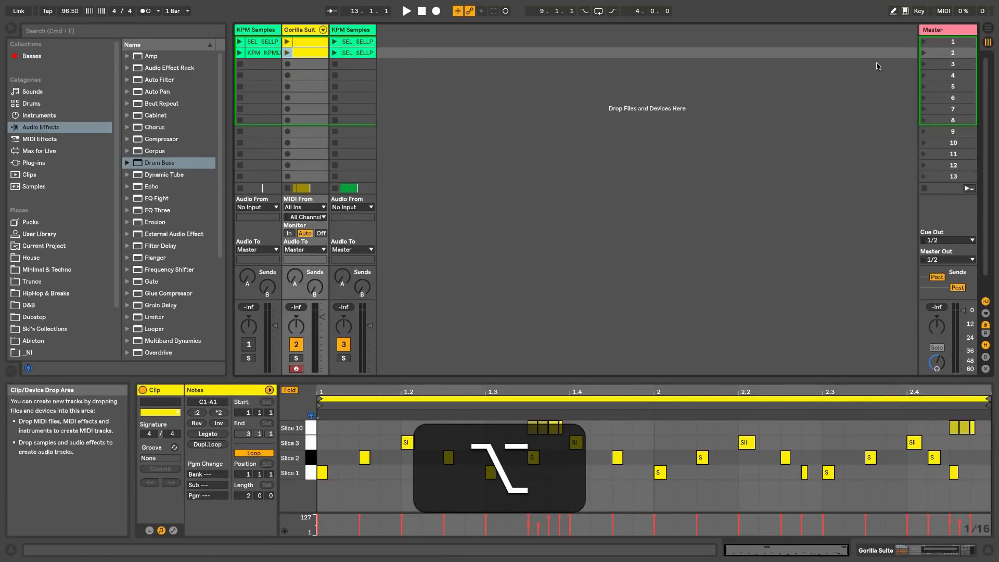
{"action": "left_click", "coordinate": [923, 54]}
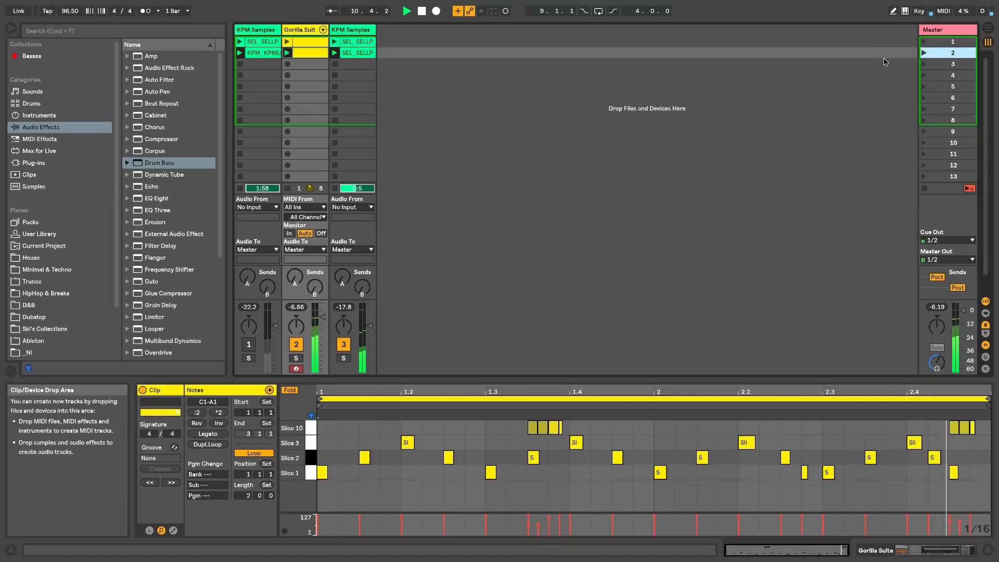
{"action": "key", "text": "space"}
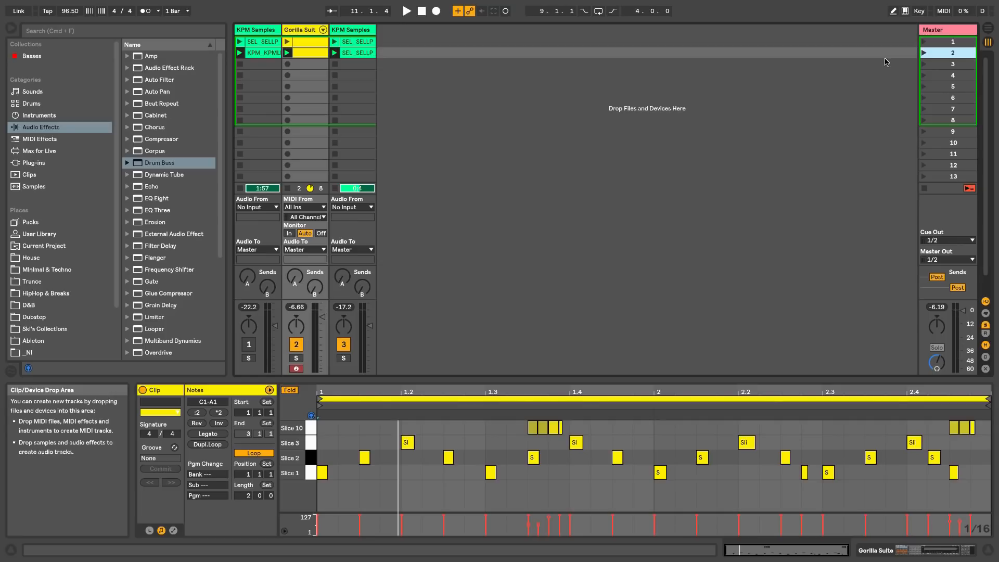
- Load the Max for Live DS Tom instrument onto a new MIDI track in Session View
{"action": "left_click", "coordinate": [38, 151]}
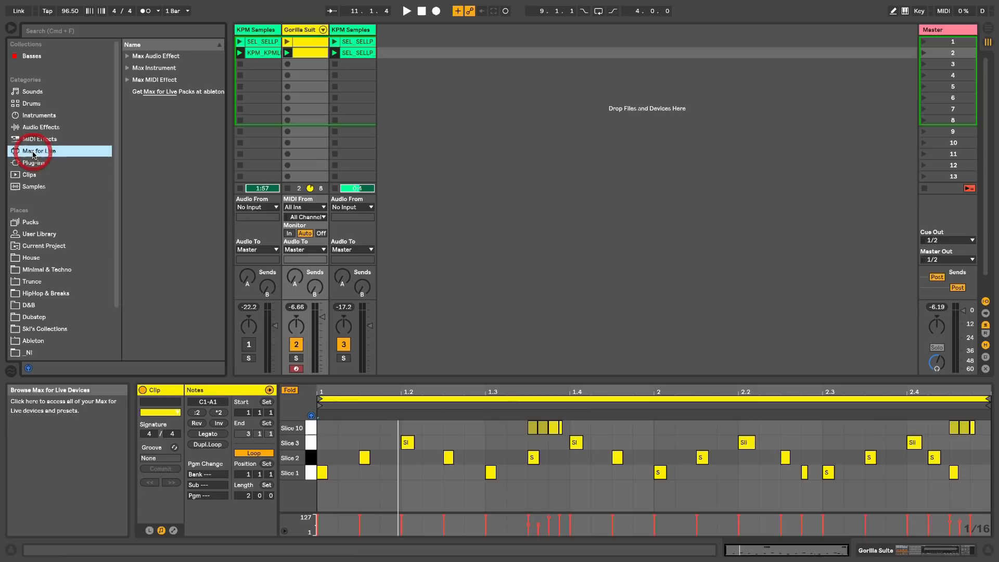
{"action": "left_click", "coordinate": [130, 68]}
{"action": "scroll", "coordinate": [168, 199], "scroll_direction": "down", "scroll_amount": 1}
{"action": "scroll", "coordinate": [178, 250], "scroll_direction": "down", "scroll_amount": 1}
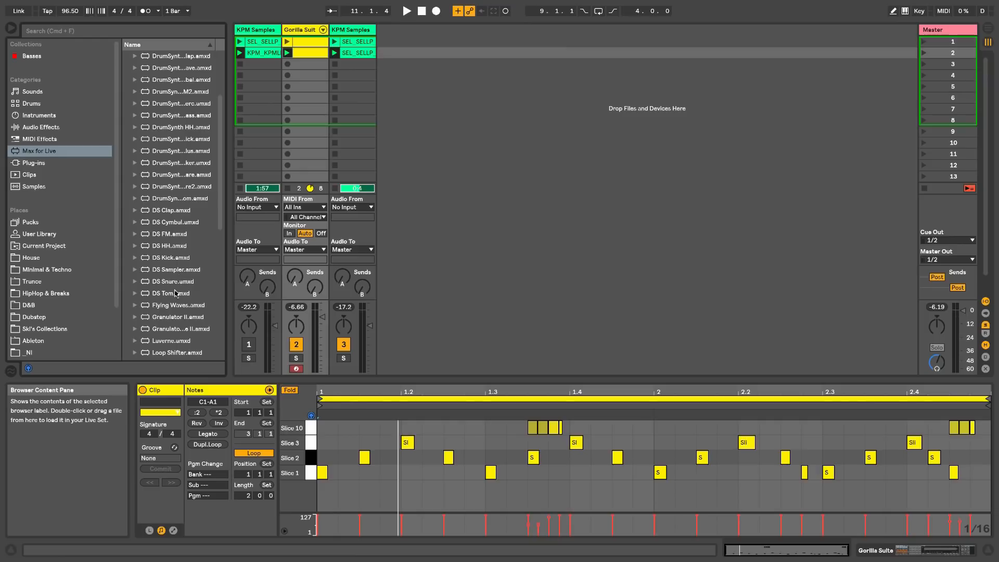
{"action": "left_click_drag", "start_coordinate": [168, 296], "coordinate": [309, 223]}
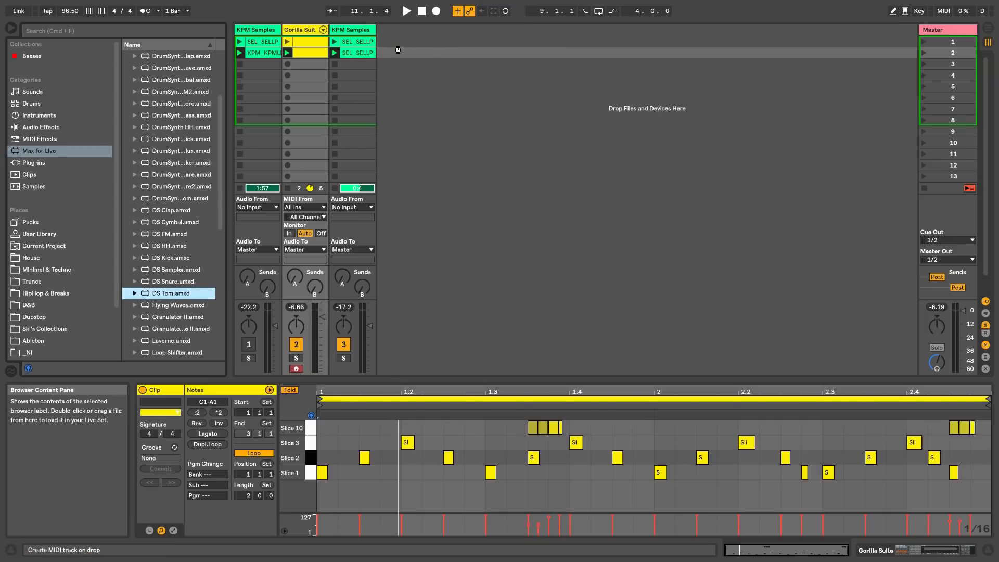
{"action": "left_click_drag", "start_coordinate": [398, 50], "coordinate": [398, 49]}
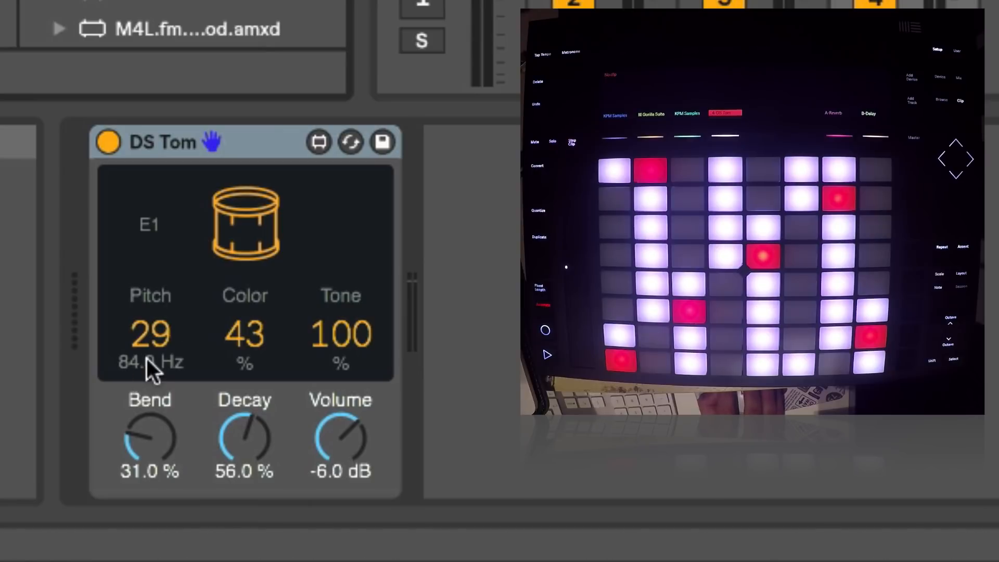
- Set the DS Tom's Pitch to 56, Color to 100 % and Tone to 42 %
{"action": "left_click_drag", "start_coordinate": [157, 342], "coordinate": [165, 290]}
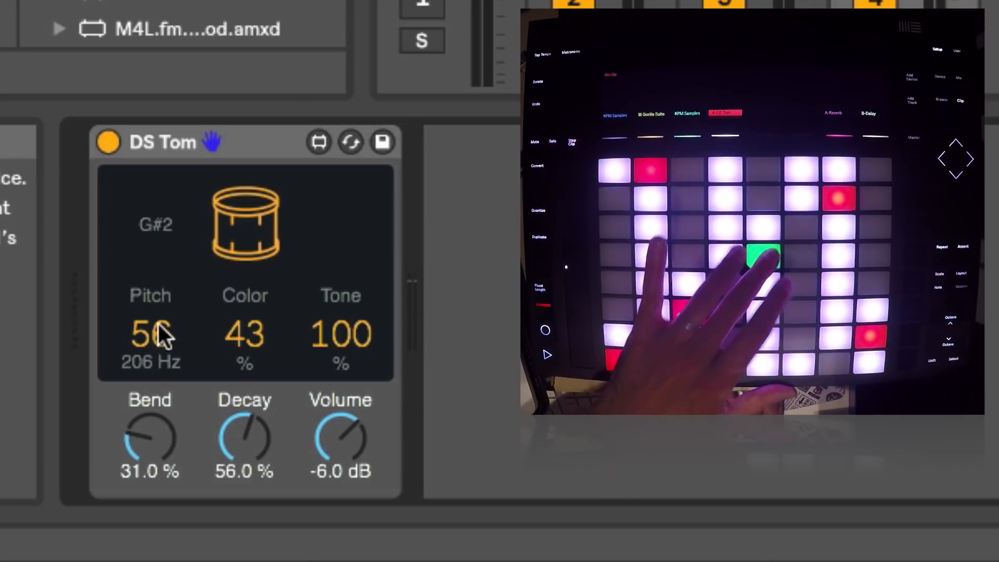
{"action": "left_click_drag", "start_coordinate": [239, 344], "coordinate": [232, 161]}
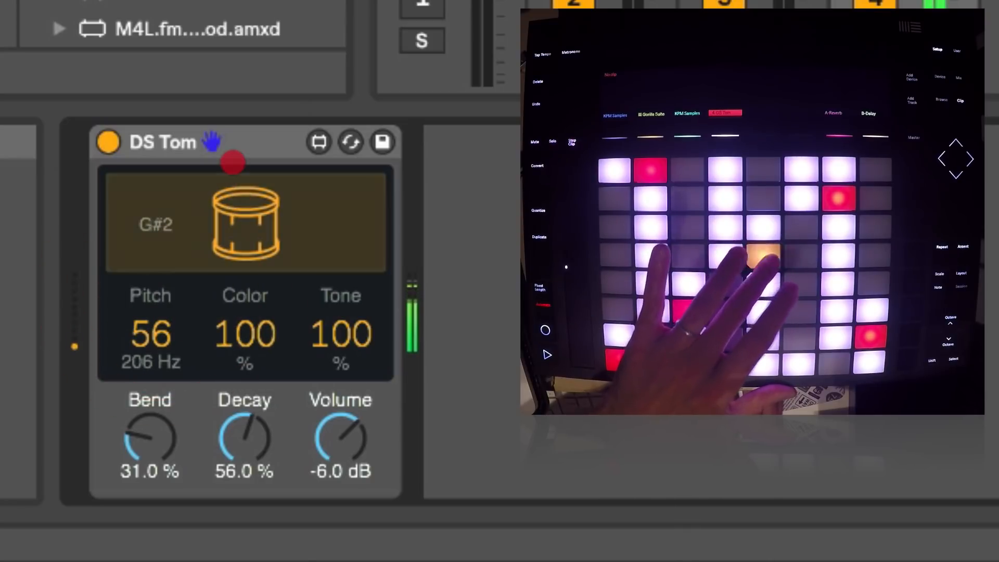
{"action": "left_click_drag", "start_coordinate": [330, 335], "coordinate": [328, 421]}
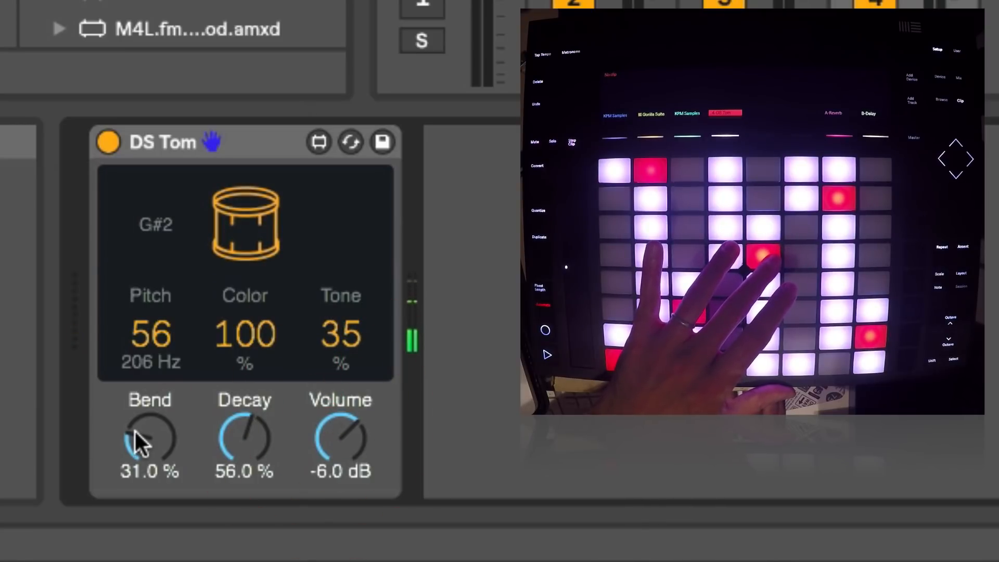
{"action": "left_click_drag", "start_coordinate": [353, 319], "coordinate": [349, 307]}
- Set the DS Tom's Bend to 115 % and Decay to 80.4 %
{"action": "left_click_drag", "start_coordinate": [155, 427], "coordinate": [154, 285]}
{"action": "left_click_drag", "start_coordinate": [236, 437], "coordinate": [238, 406]}
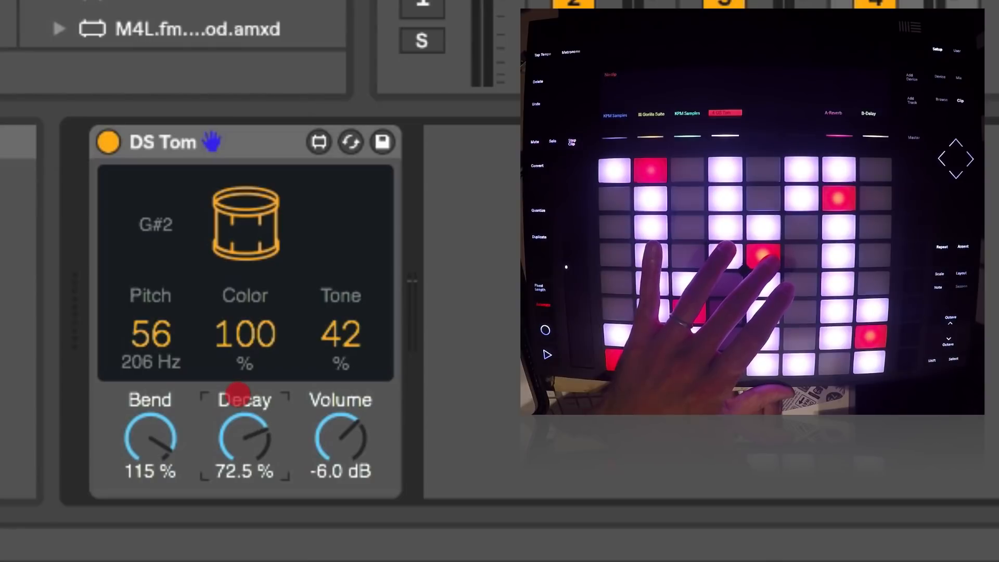
{"action": "left_click_drag", "start_coordinate": [237, 389], "coordinate": [237, 380]}
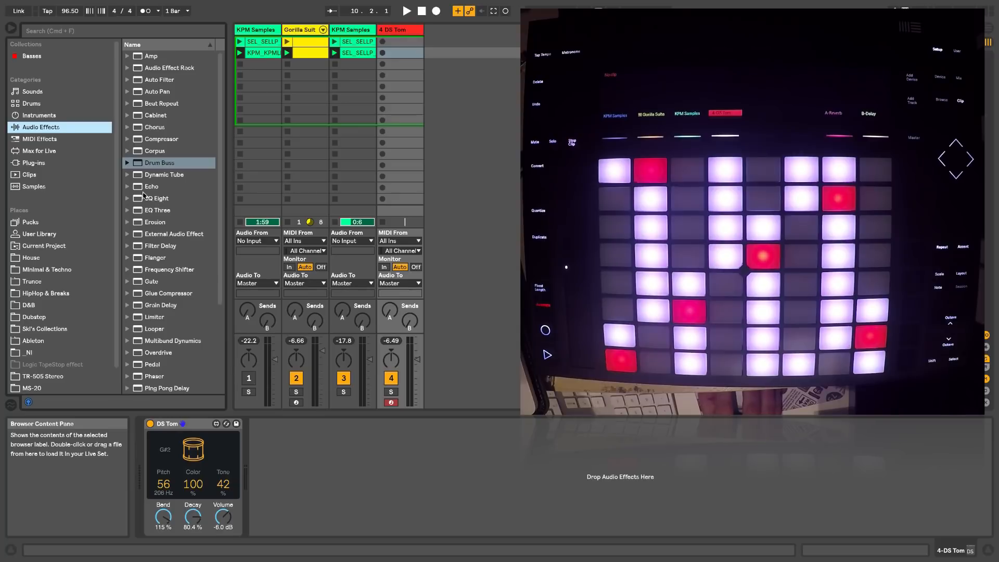
- Add the Echo effect after DS Tom, in Ping Pong mode with Dry/Wet at 52 %
{"action": "left_click", "coordinate": [141, 188]}
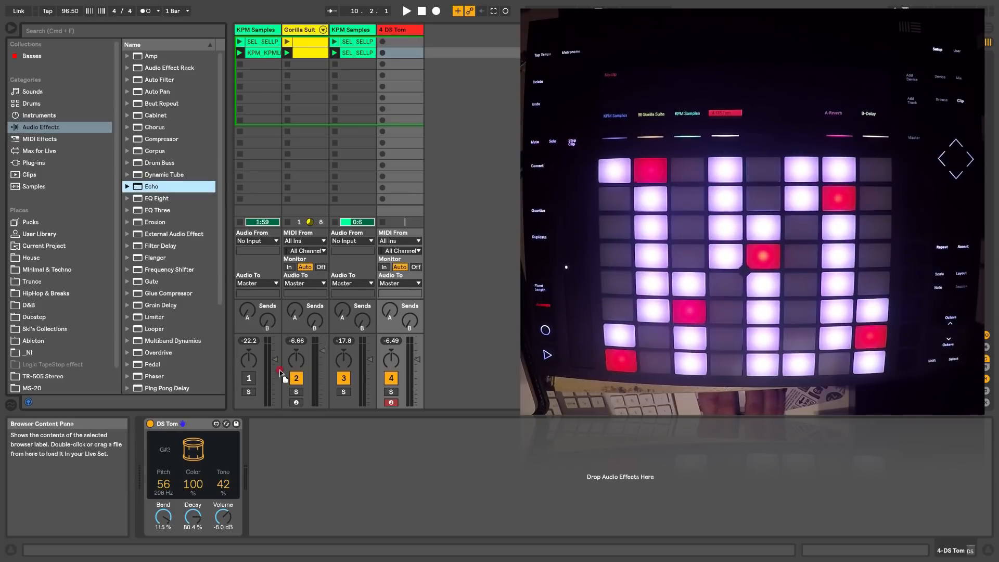
{"action": "left_click_drag", "start_coordinate": [292, 448], "coordinate": [279, 442]}
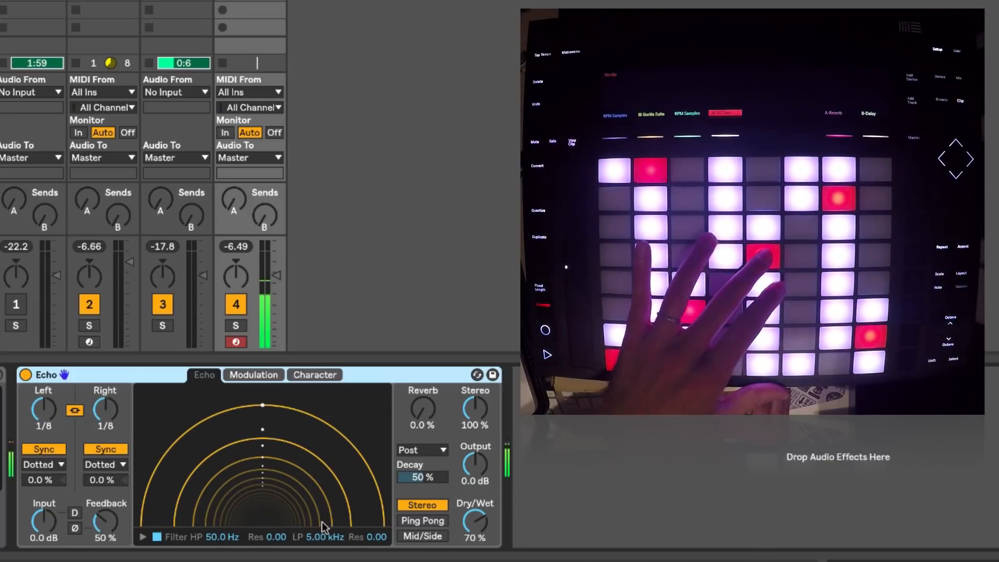
{"action": "left_click", "coordinate": [417, 522]}
- Review Echo's Modulation and Character settings, and raise its Feedback to about 119 % before easing it back
{"action": "left_click", "coordinate": [256, 376]}
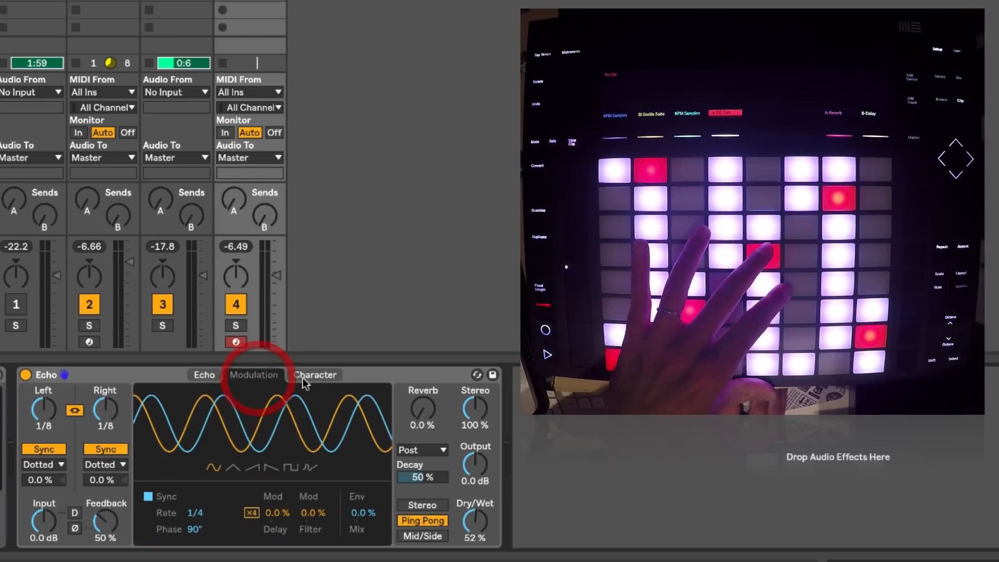
{"action": "left_click", "coordinate": [311, 377]}
{"action": "left_click", "coordinate": [205, 376]}
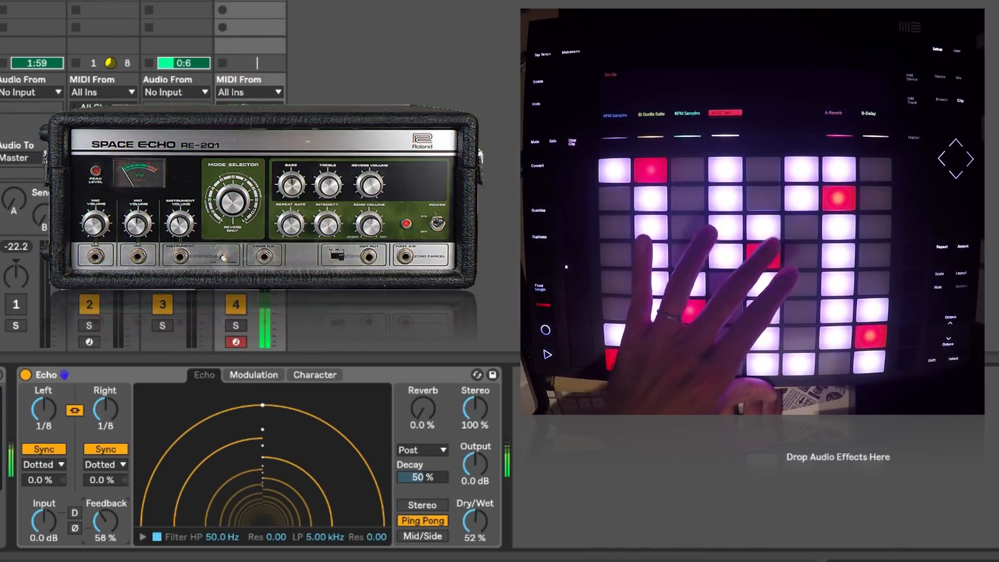
{"action": "left_click_drag", "start_coordinate": [108, 529], "coordinate": [108, 487]}
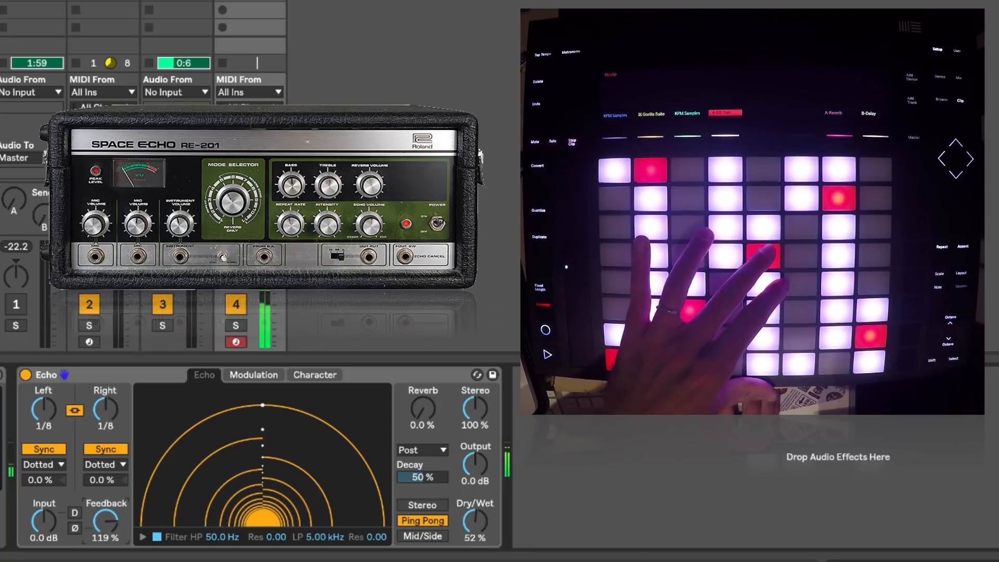
{"action": "left_click_drag", "start_coordinate": [108, 481], "coordinate": [108, 499]}
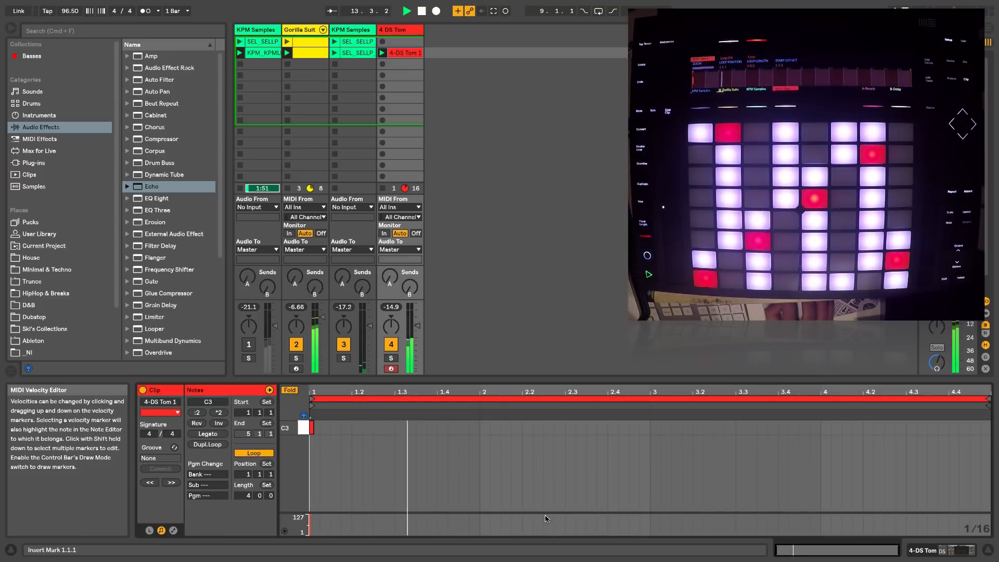
- Stop playback and enable looping for the third track's SEL_SELLP clip in scene 2
{"action": "key", "text": "space"}
{"action": "left_click", "coordinate": [363, 56]}
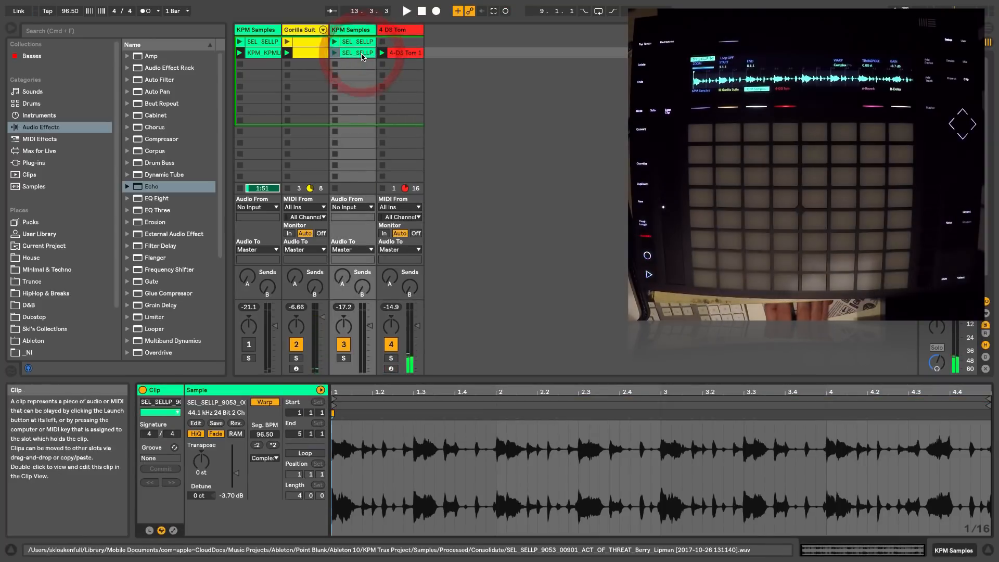
{"action": "left_click", "coordinate": [305, 453]}
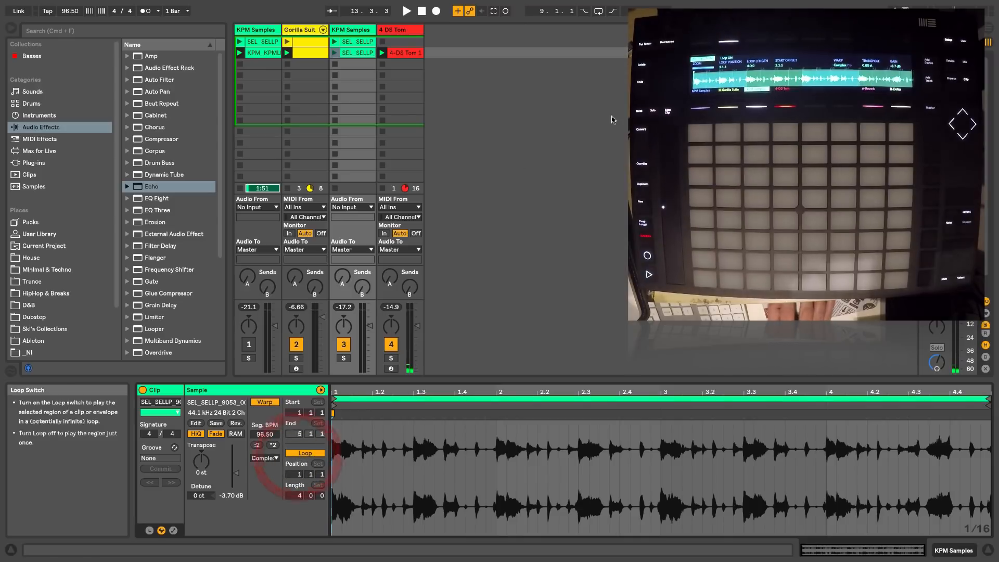
- Play scene 2 and lower the DS Tom track's volume to -23.0 dB
{"action": "key", "text": "space"}
{"action": "key", "text": "space"}
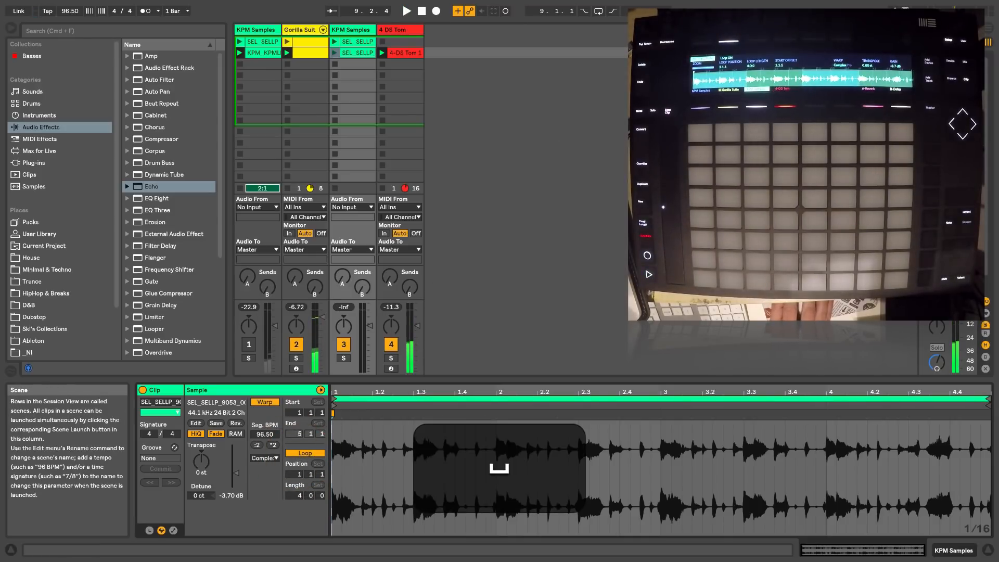
{"action": "key", "text": "space"}
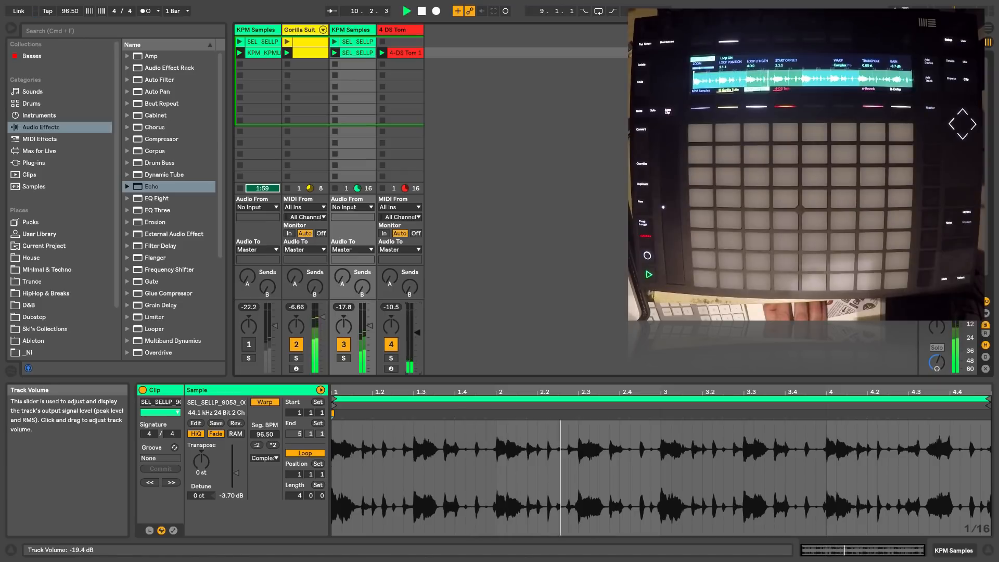
{"action": "key", "text": "space"}
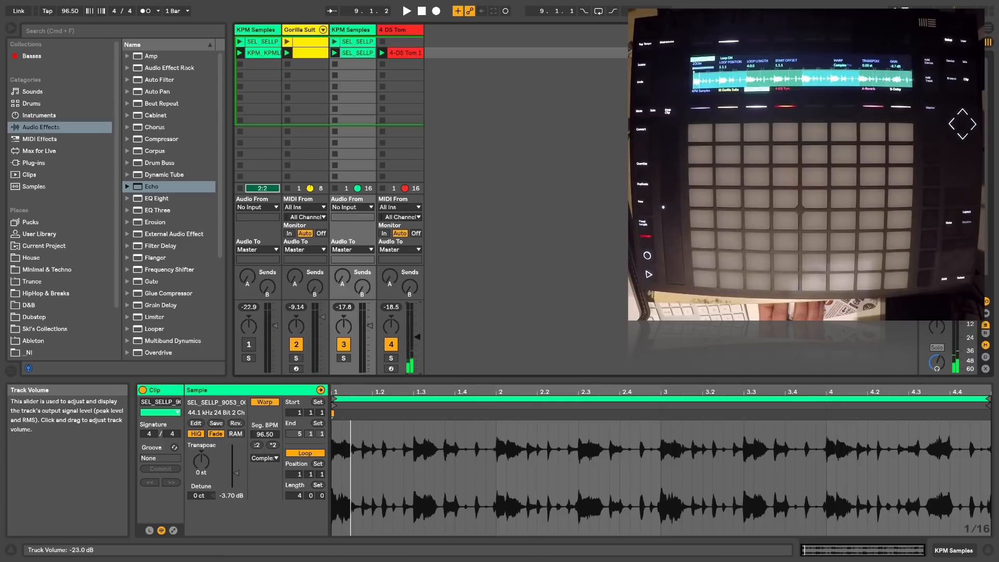
- Load the Max for Live DS Kick instrument onto a new MIDI track beside the DS Tom track
{"action": "left_click", "coordinate": [39, 151]}
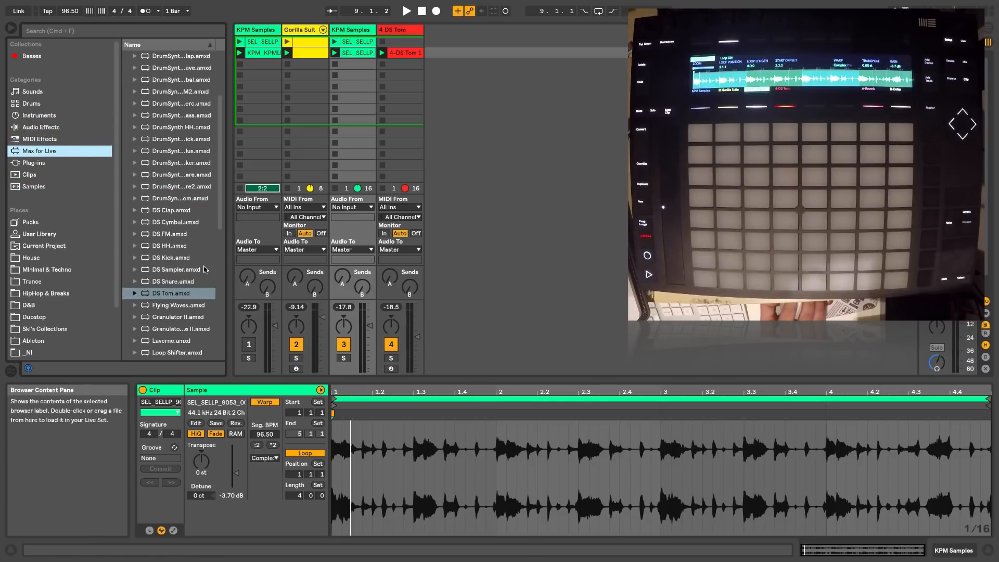
{"action": "left_click_drag", "start_coordinate": [165, 257], "coordinate": [443, 170]}
{"action": "left_click_drag", "start_coordinate": [443, 48], "coordinate": [442, 48]}
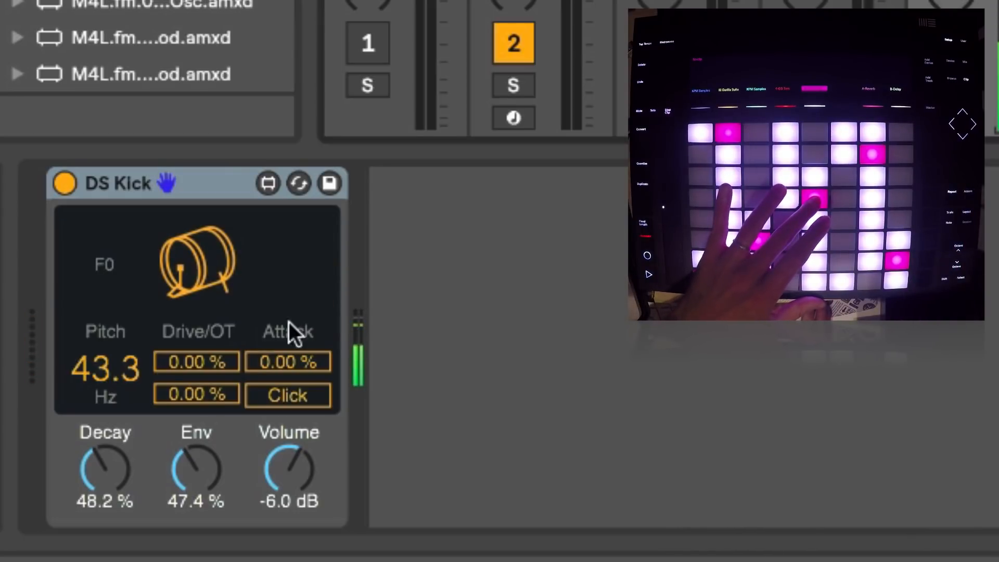
- Adjust the DS Kick's Pitch and raise its Decay and Env amounts
{"action": "mouse_move", "coordinate": [89, 368]}
{"action": "left_mouse_down"}
{"action": "mouse_move", "coordinate": [89, 352]}
{"action": "mouse_move", "coordinate": [99, 380]}
{"action": "left_mouse_up"}
{"action": "left_click_drag", "start_coordinate": [104, 468], "coordinate": [115, 393]}
{"action": "left_click_drag", "start_coordinate": [207, 480], "coordinate": [219, 365]}
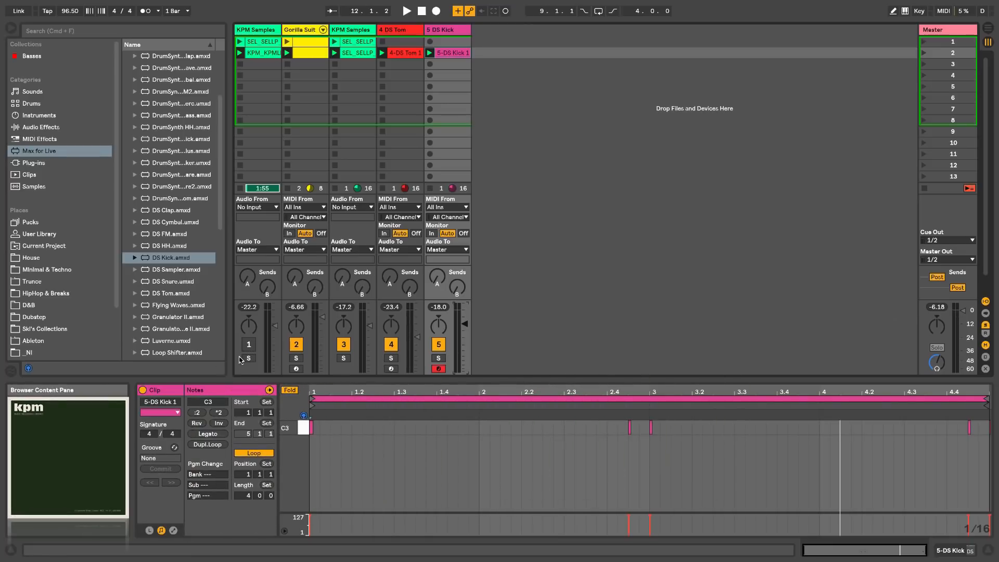
- Solo the first track and audition its KPM_KPMLP clip in scene 2
{"action": "left_click", "coordinate": [261, 52]}
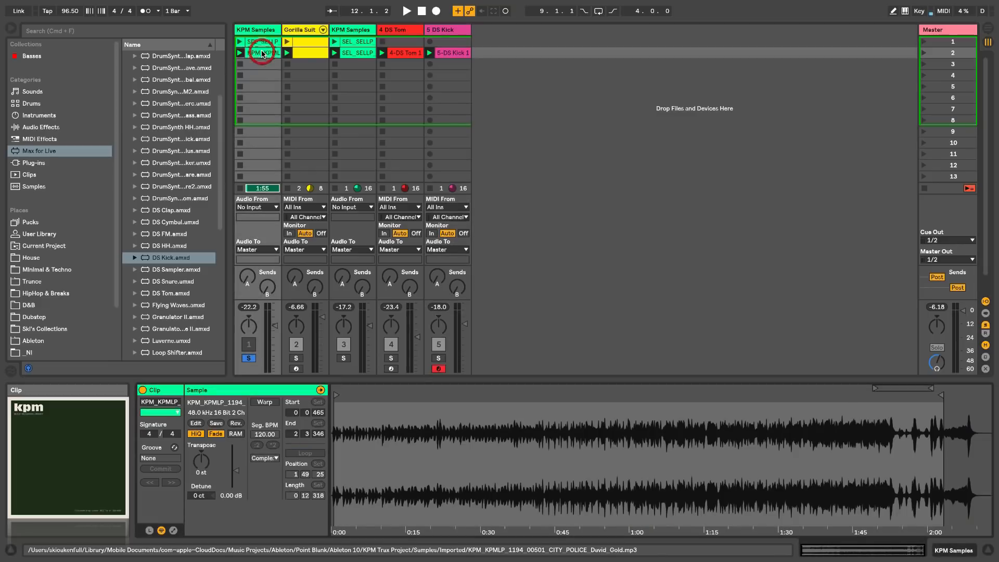
{"action": "left_click", "coordinate": [240, 53]}
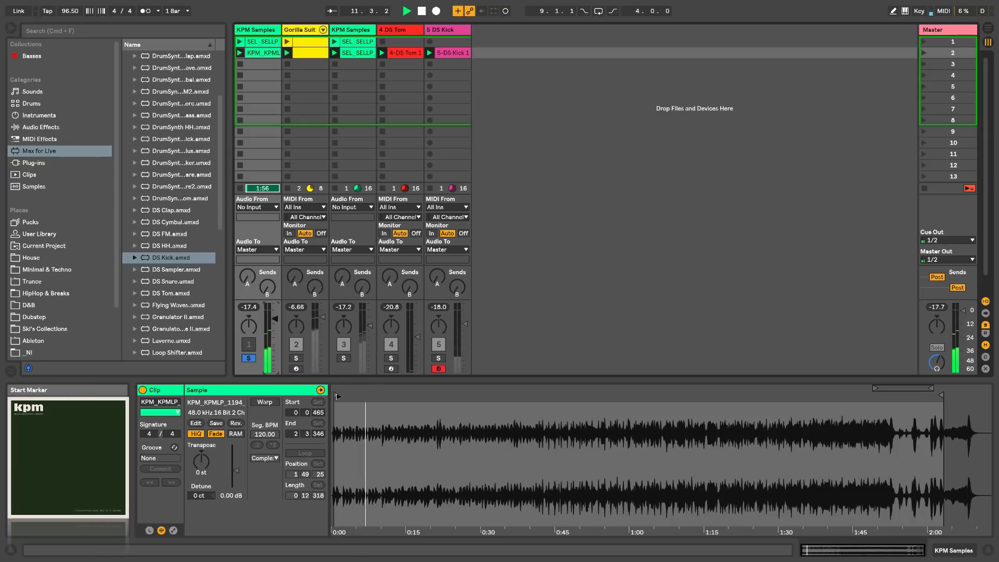
{"action": "key", "text": "space"}
- Move the KPM_KPMLP clip's start to 1:52:384 and its end to 2:10:663, and play the region
{"action": "left_click_drag", "start_coordinate": [339, 397], "coordinate": [875, 396]}
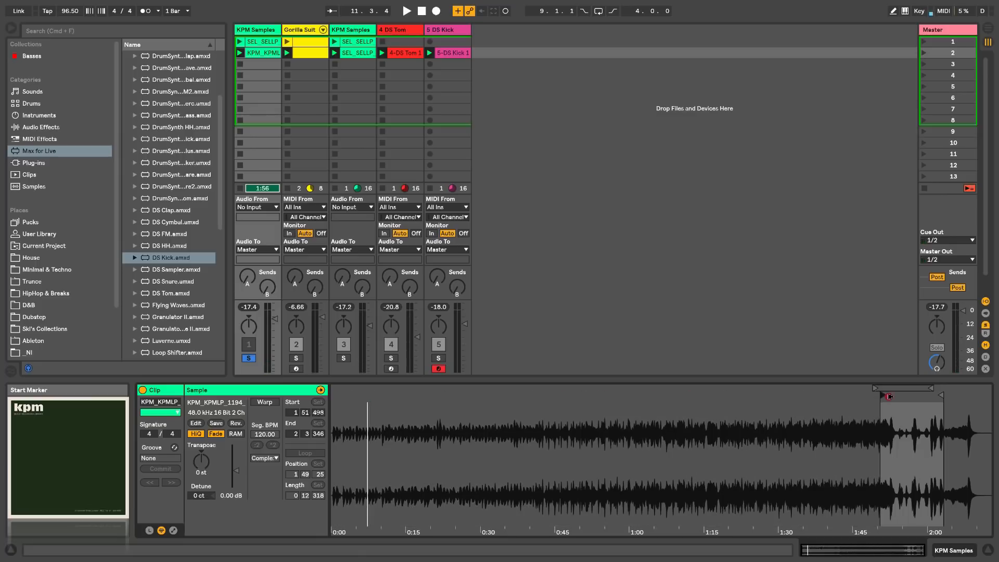
{"action": "left_click_drag", "start_coordinate": [940, 395], "coordinate": [979, 396]}
{"action": "key", "text": "space"}
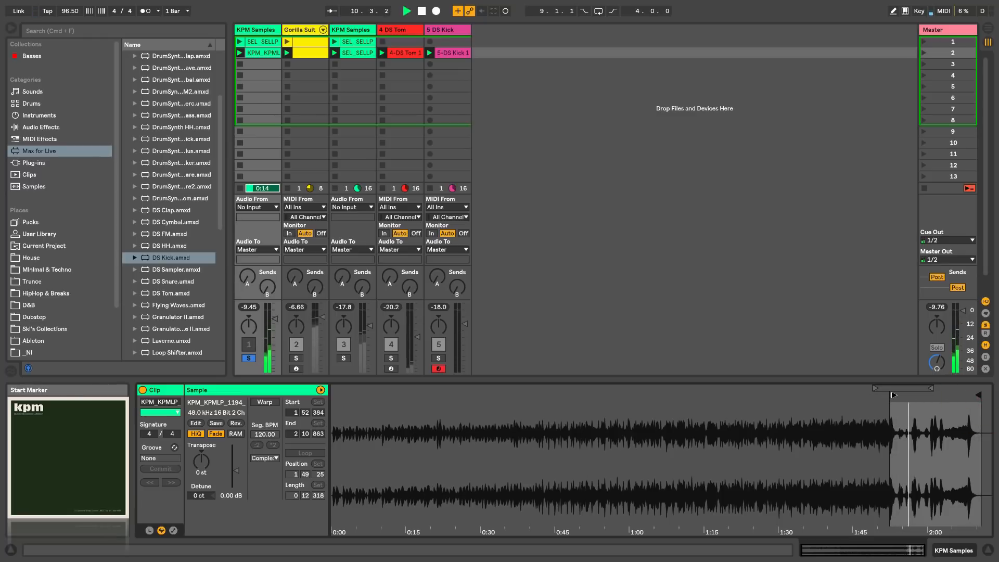
- Refine the KPM_KPMLP clip's start marker to 2:02:604 at the sustained hit, auditioning each position
{"action": "mouse_move", "coordinate": [894, 396]}
{"action": "left_mouse_down"}
{"action": "mouse_move", "coordinate": [937, 404]}
{"action": "mouse_move", "coordinate": [715, 392]}
{"action": "left_mouse_up"}
{"action": "key", "text": "space"}
{"action": "left_click", "coordinate": [873, 473]}
{"action": "key", "text": "space"}
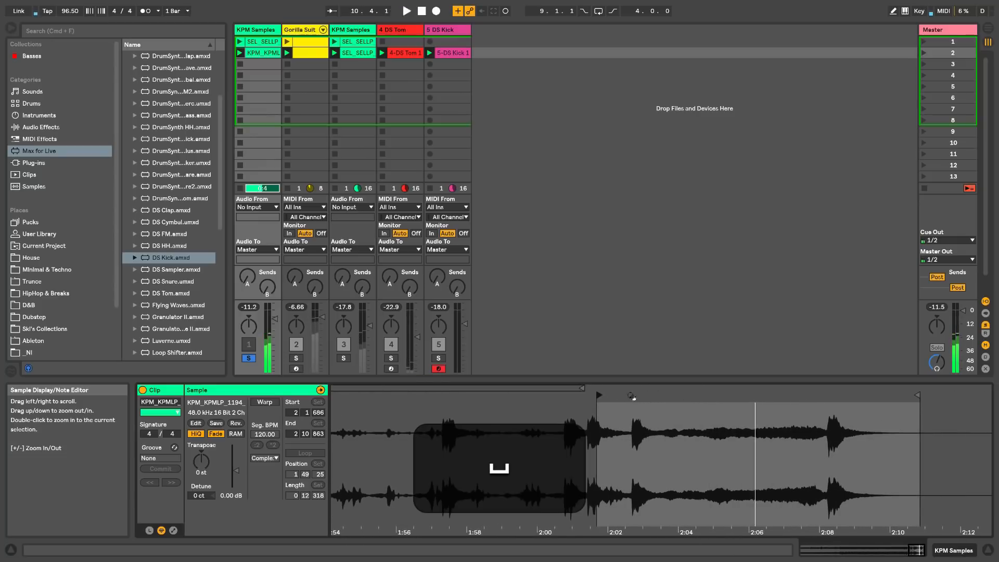
{"action": "left_click_drag", "start_coordinate": [597, 399], "coordinate": [629, 395]}
{"action": "key", "text": "space"}
{"action": "key", "text": "space"}
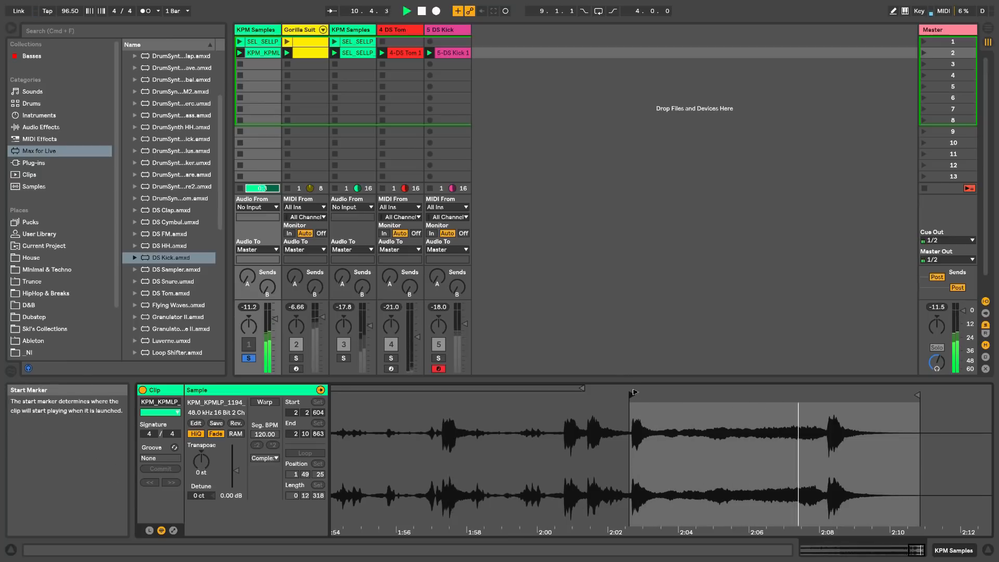
{"action": "key", "text": "space"}
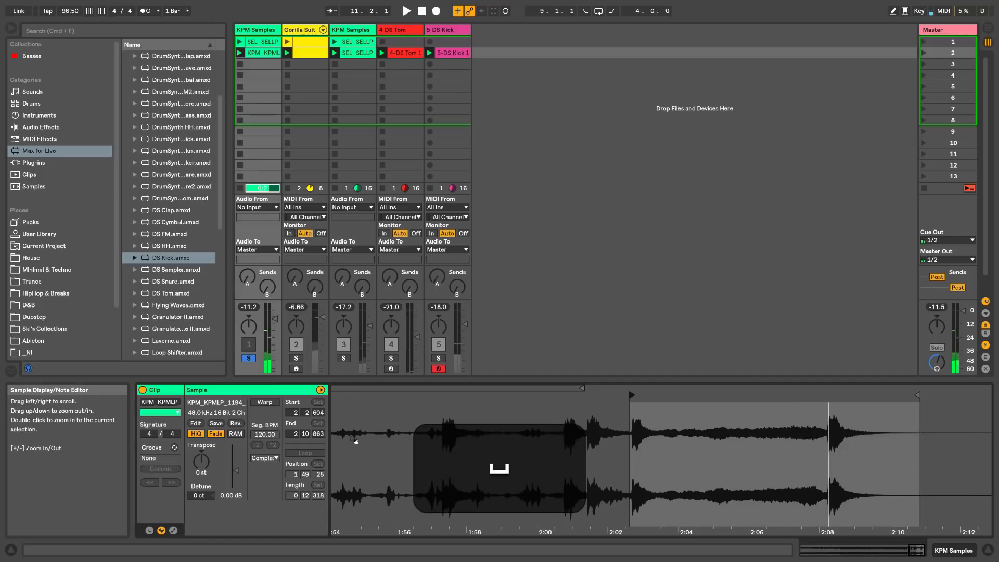
- Enable Warp for the KPM_KPMLP clip and play it from the start marker
{"action": "left_click", "coordinate": [265, 401]}
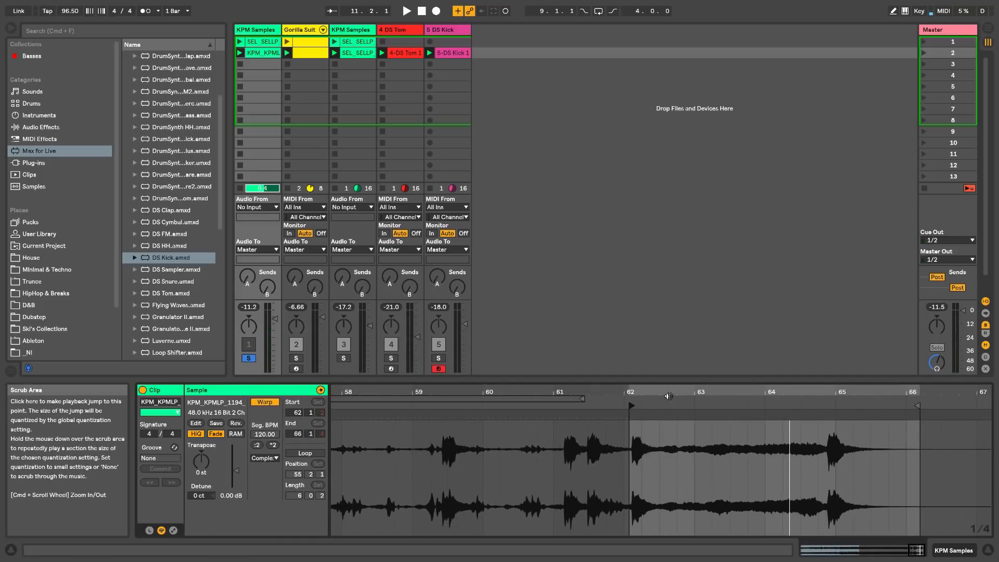
{"action": "left_click_drag", "start_coordinate": [670, 392], "coordinate": [501, 453]}
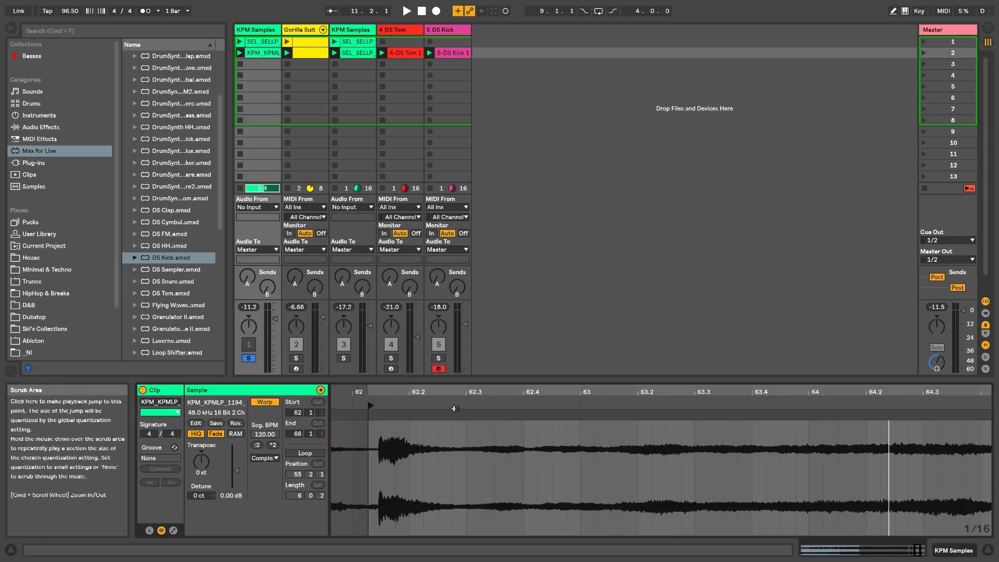
{"action": "key", "text": "space"}
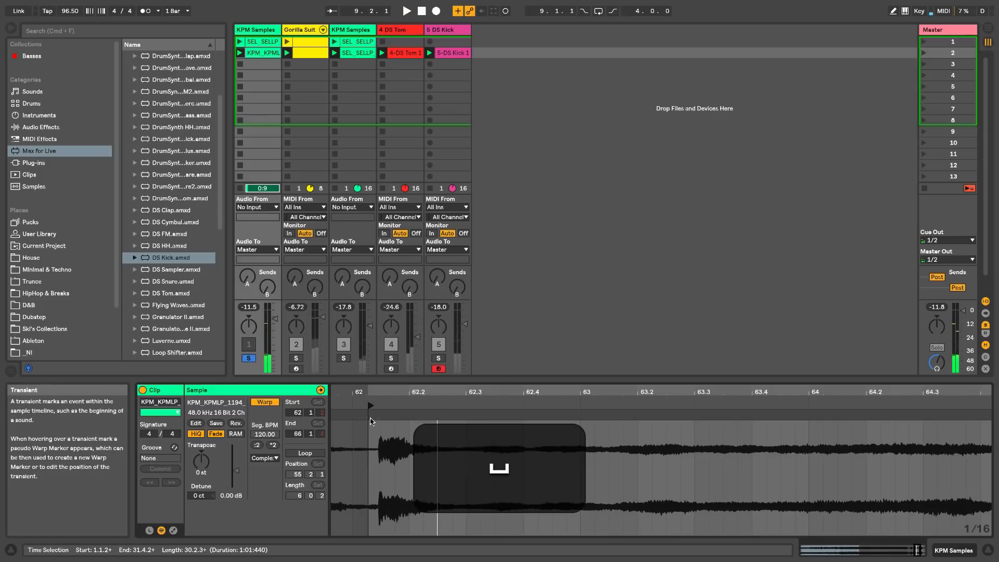
- Set 1.1.1 at the KPM_KPMLP clip's opening transient, enlarge the sample display and play the clip
{"action": "right_click", "coordinate": [381, 414]}
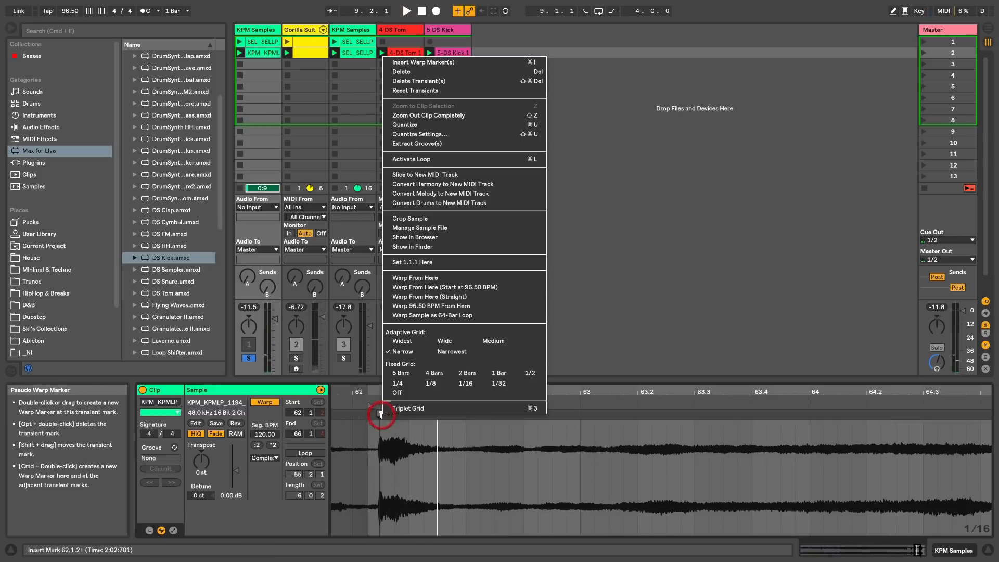
{"action": "left_click", "coordinate": [456, 262]}
{"action": "left_click_drag", "start_coordinate": [504, 380], "coordinate": [446, 292]}
{"action": "key", "text": "space"}
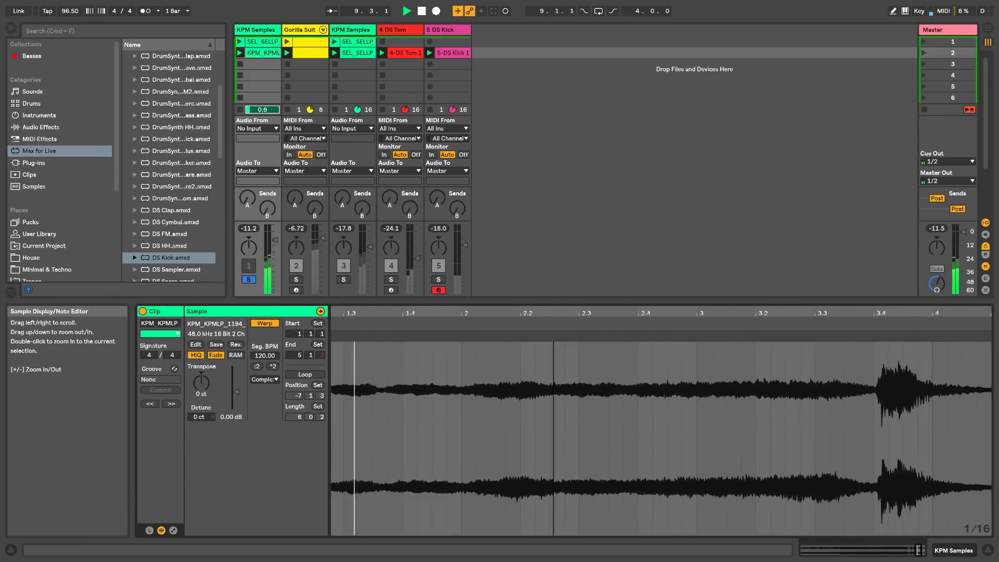
- Stop playback and place a warp marker at the start of the KPM_KPMLP clip's second hit, near 3.4.1
{"action": "left_click_drag", "start_coordinate": [553, 314], "coordinate": [553, 307]}
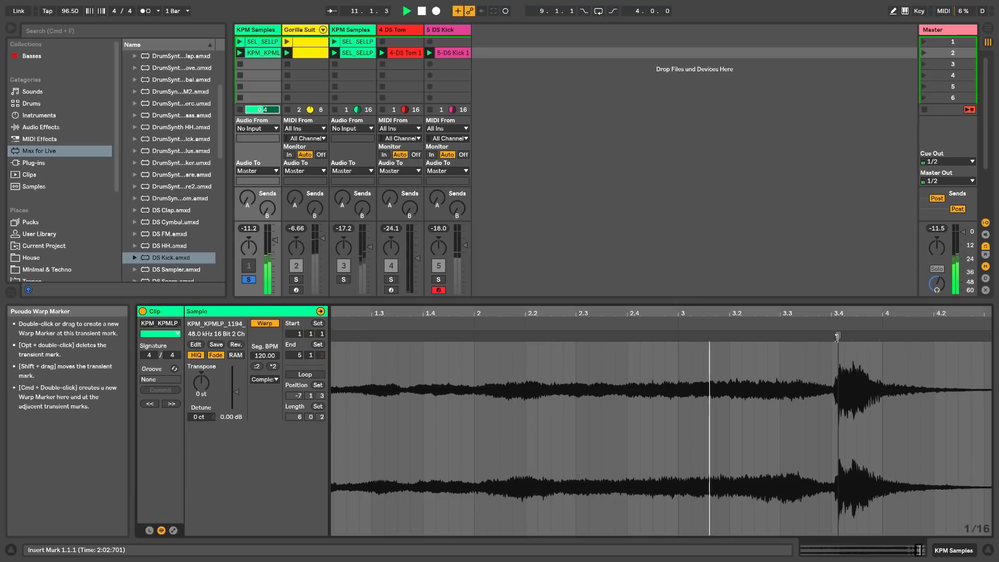
{"action": "key", "text": "space"}
{"action": "left_click_drag", "start_coordinate": [837, 336], "coordinate": [835, 345]}
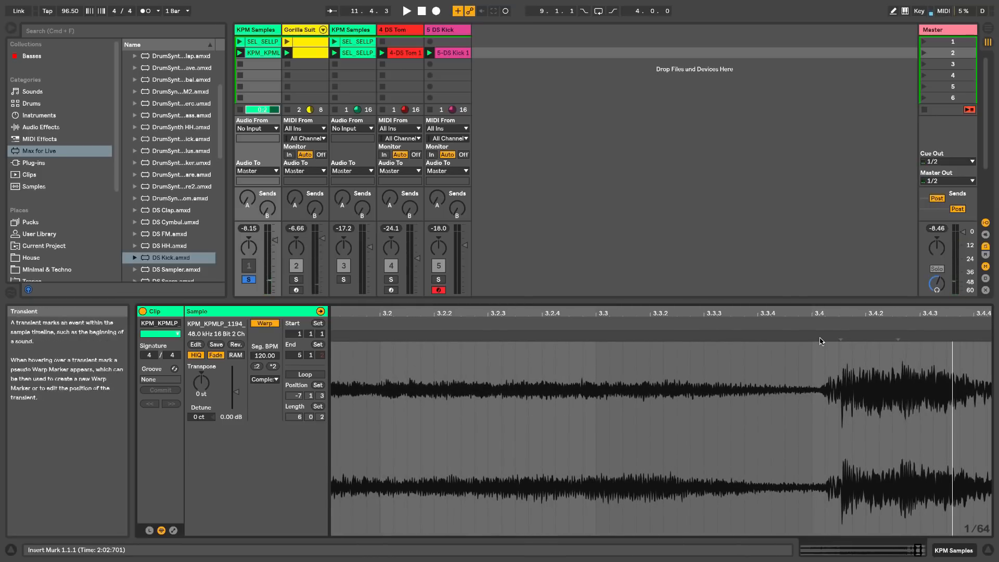
{"action": "double_click", "coordinate": [820, 336]}
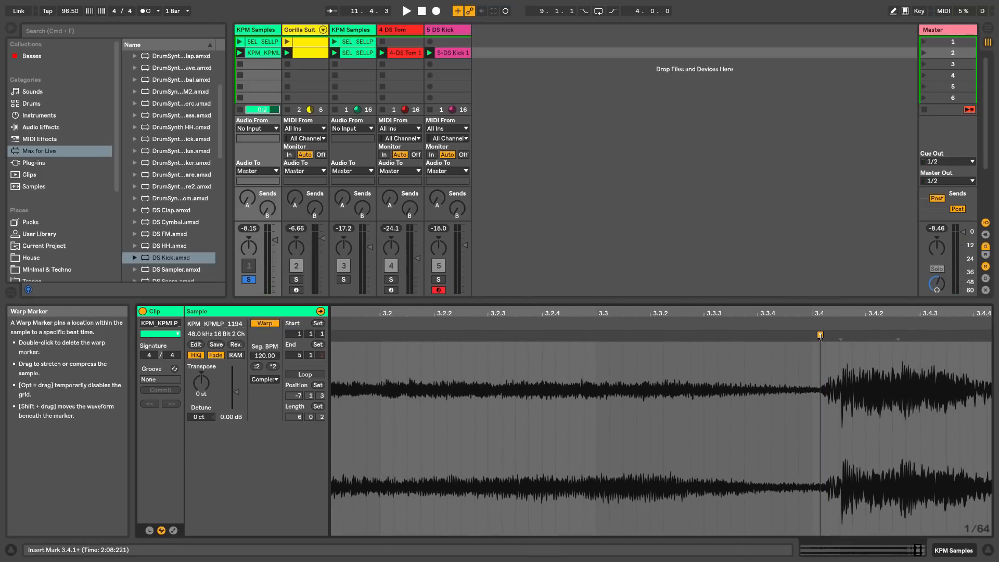
- Move the second hit's warp marker to bar 3 while playing the clip against the metronome
{"action": "left_click_drag", "start_coordinate": [872, 322], "coordinate": [872, 309]}
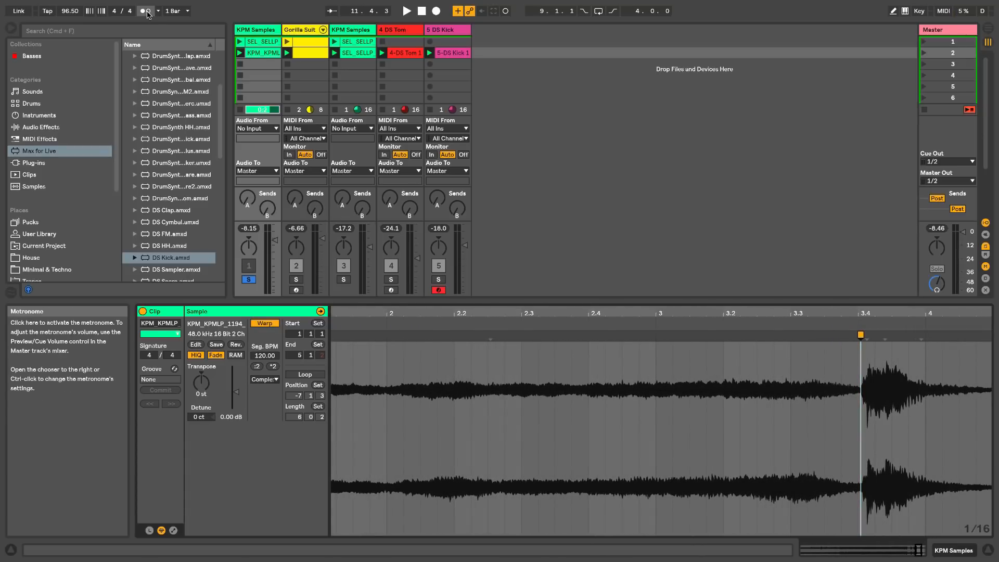
{"action": "key", "text": "space"}
{"action": "mouse_move", "coordinate": [860, 335]}
{"action": "left_mouse_down"}
{"action": "mouse_move", "coordinate": [652, 335]}
{"action": "mouse_move", "coordinate": [868, 333]}
{"action": "left_mouse_up"}
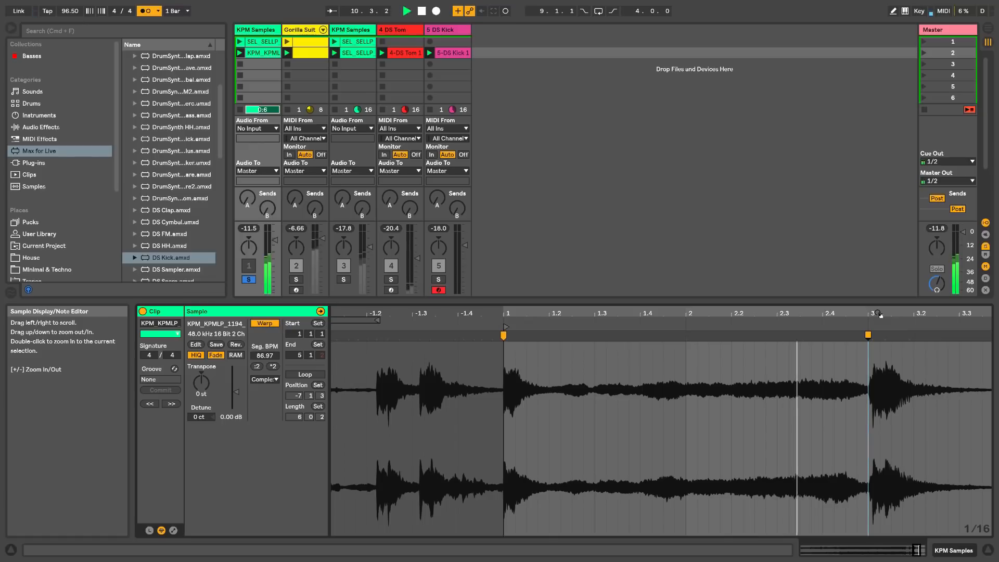
{"action": "key", "text": "space"}
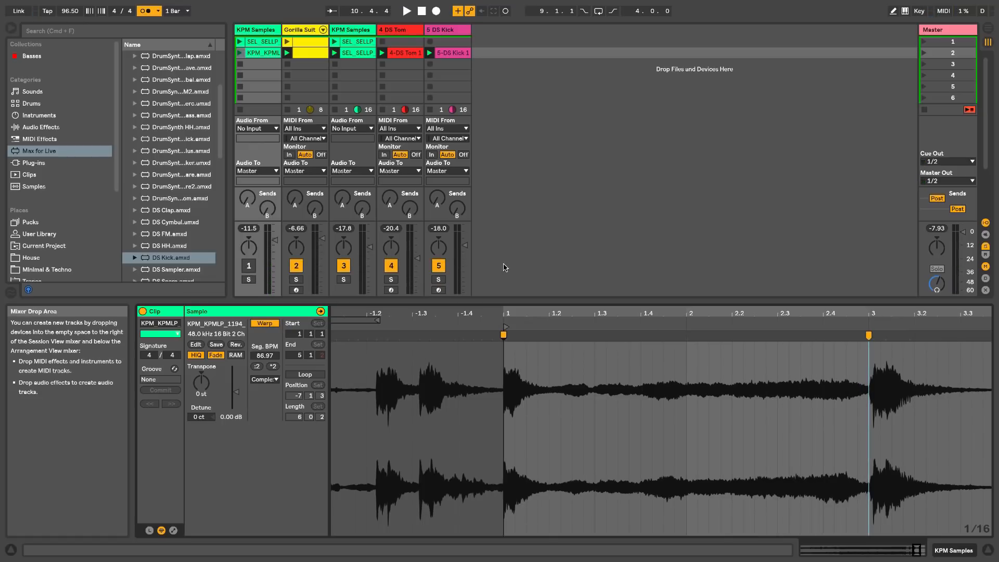
- Move the KPM_KPMLP clip's loop region to start at 1.1.1 with a length of 2.0.0
{"action": "left_click_drag", "start_coordinate": [357, 319], "coordinate": [798, 321]}
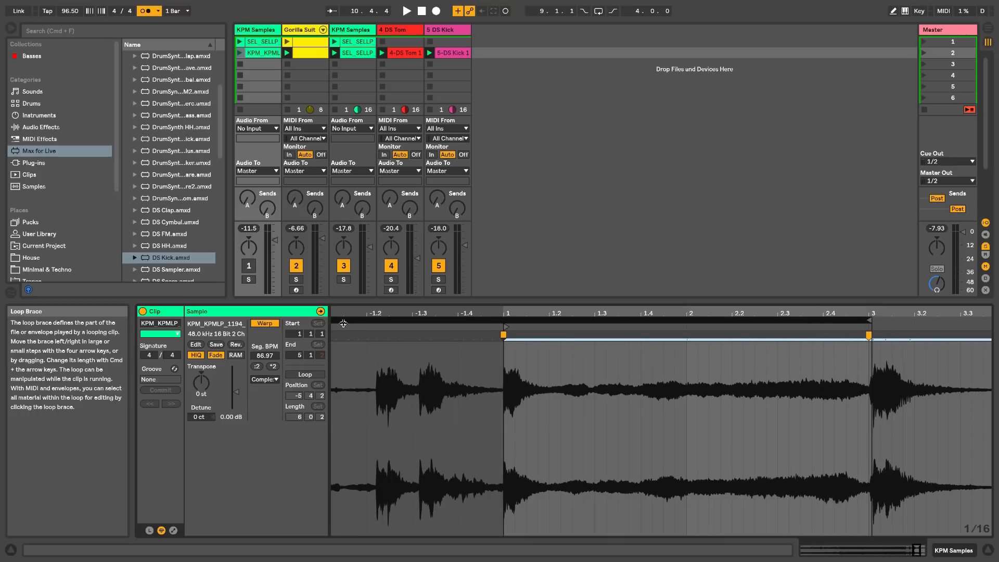
{"action": "left_click_drag", "start_coordinate": [336, 321], "coordinate": [431, 320]}
{"action": "left_click", "coordinate": [507, 319]}
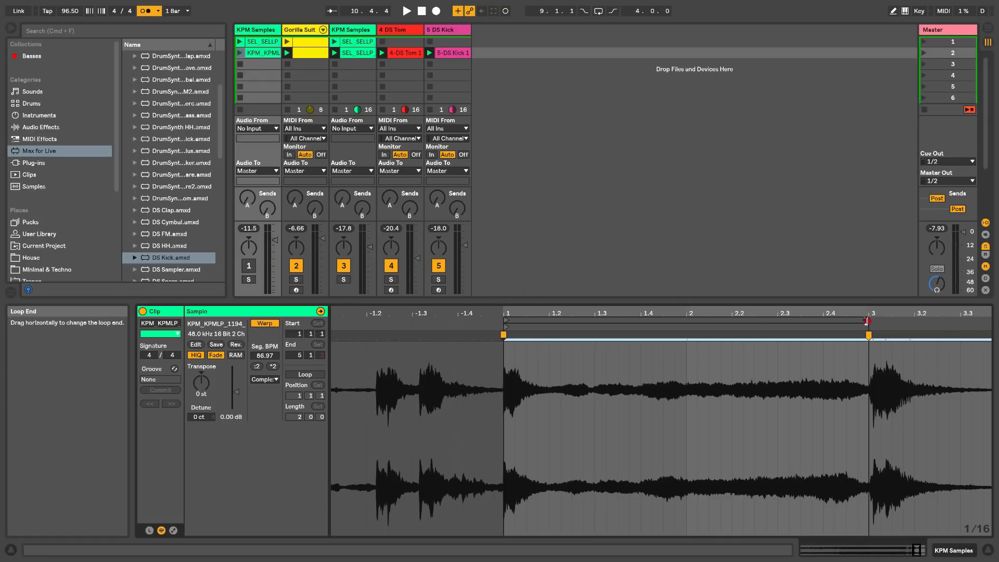
- Turn on looping for the KPM_KPMLP clip, audition the two-bar loop and unsolo its track
{"action": "key", "text": "space"}
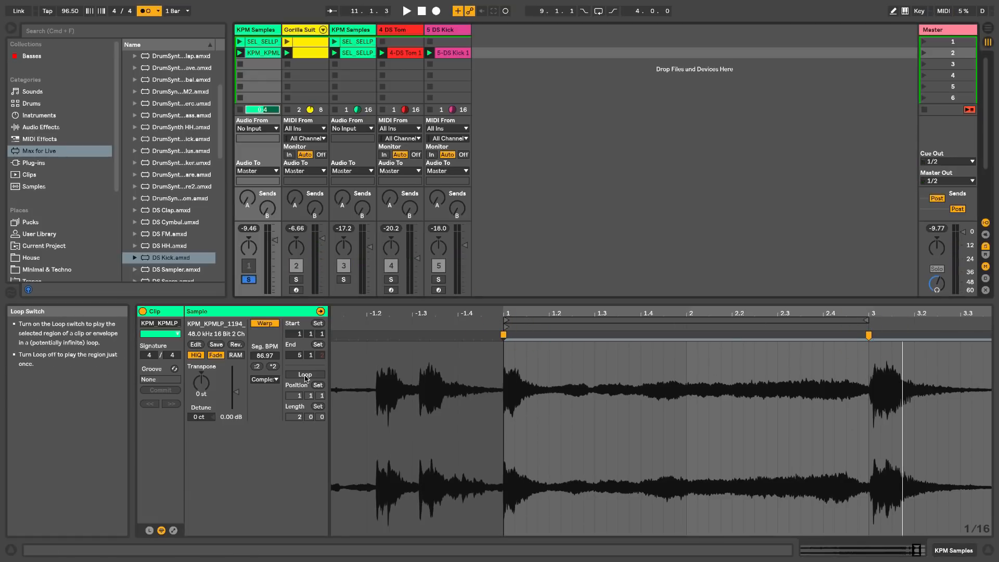
{"action": "left_click", "coordinate": [305, 375]}
{"action": "key", "text": "space"}
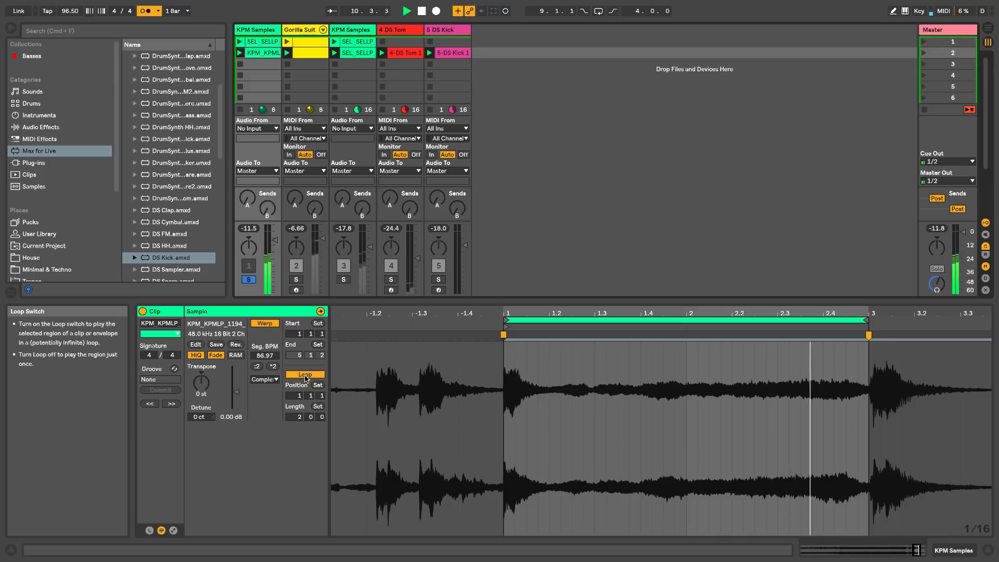
{"action": "key", "text": "space"}
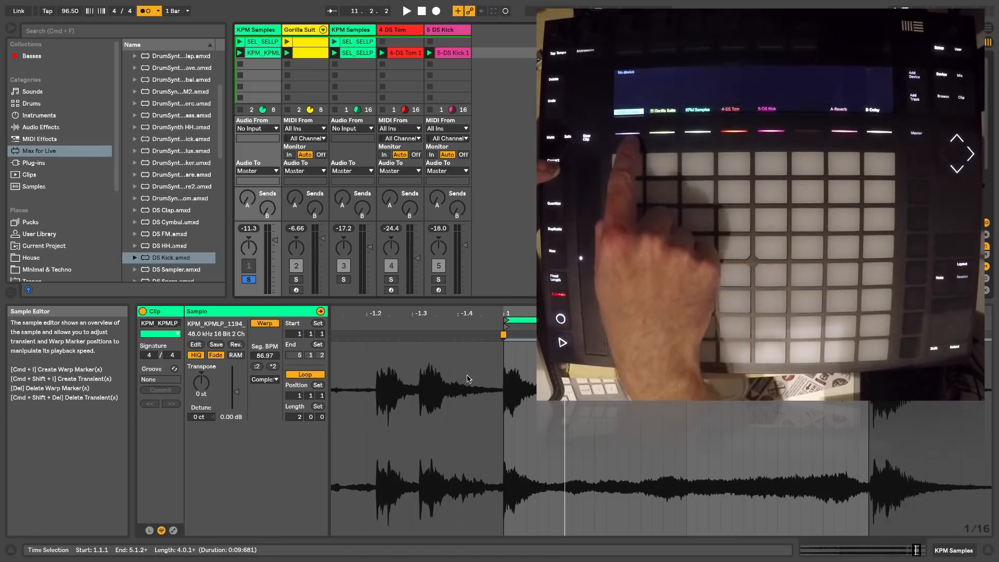
{"action": "left_click", "coordinate": [248, 280]}
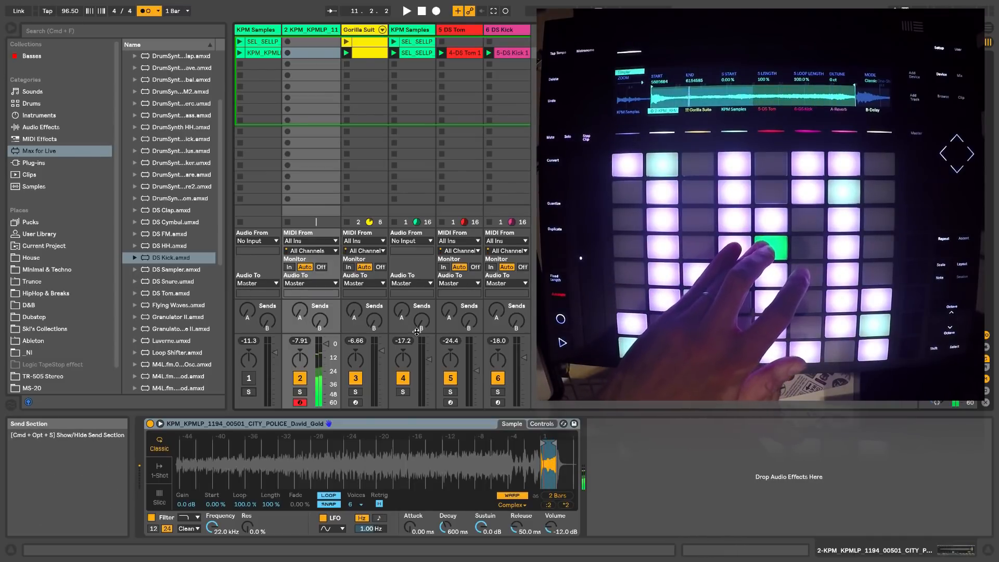
- Set the KPM_KPMLP Simpler track's volume to -6.4 dB, auditioning it against the beat
{"action": "left_click_drag", "start_coordinate": [326, 344], "coordinate": [329, 363]}
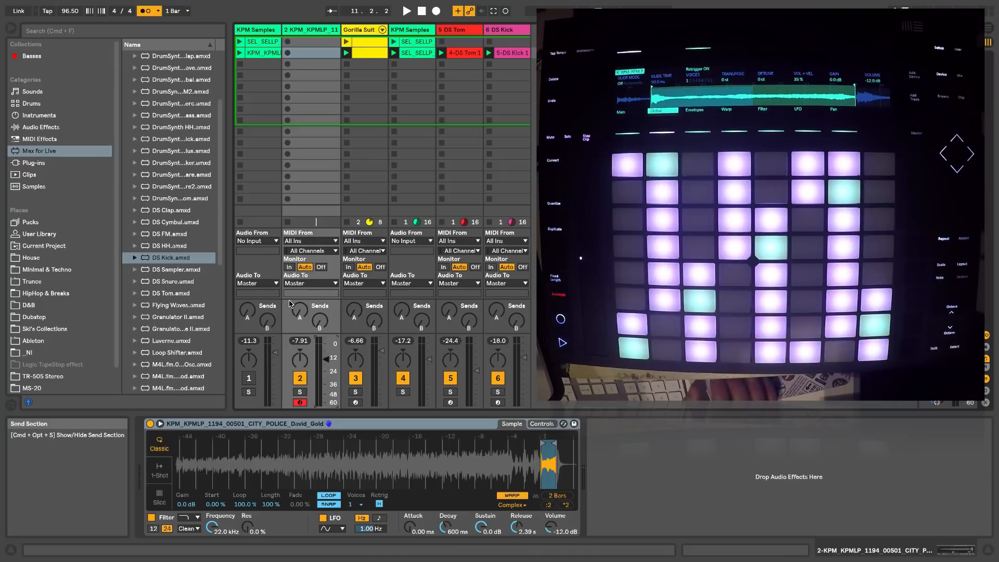
{"action": "key", "text": "space"}
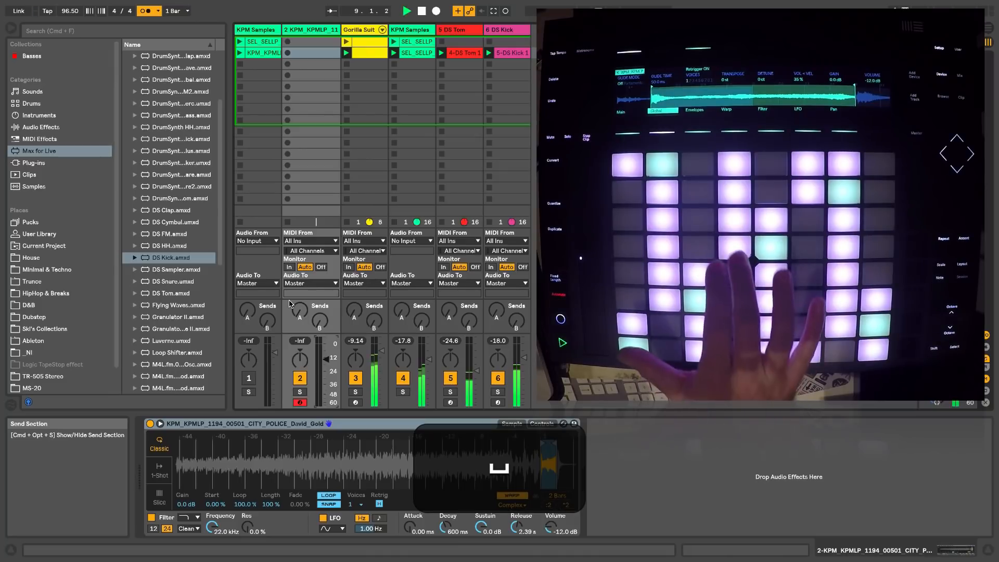
{"action": "key", "text": "space"}
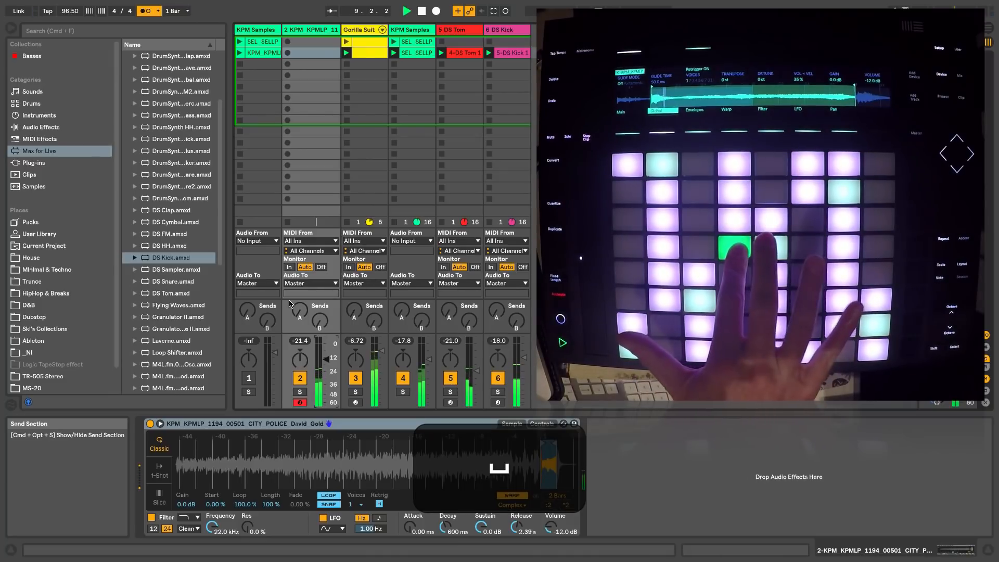
{"action": "key", "text": "space"}
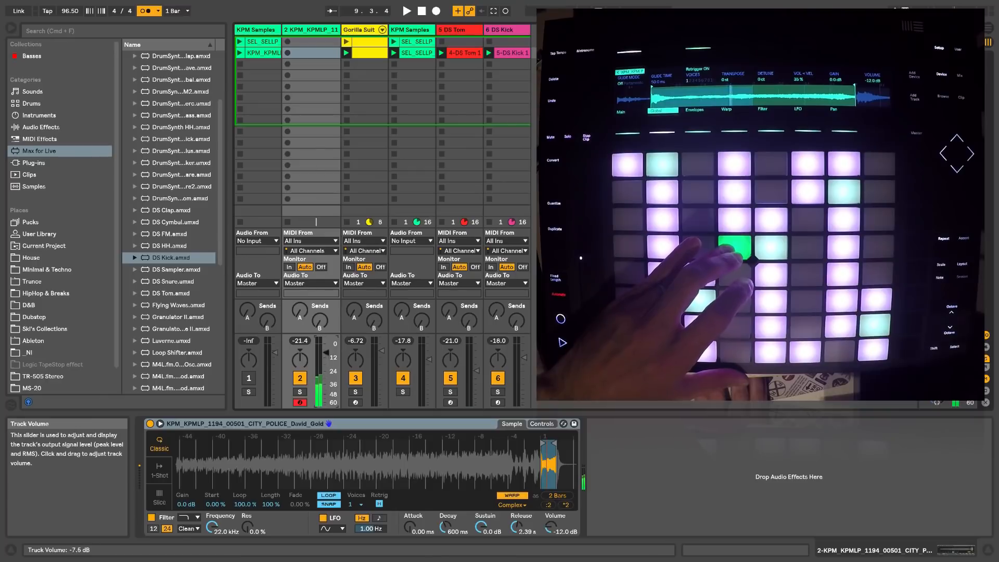
{"action": "key", "text": "space"}
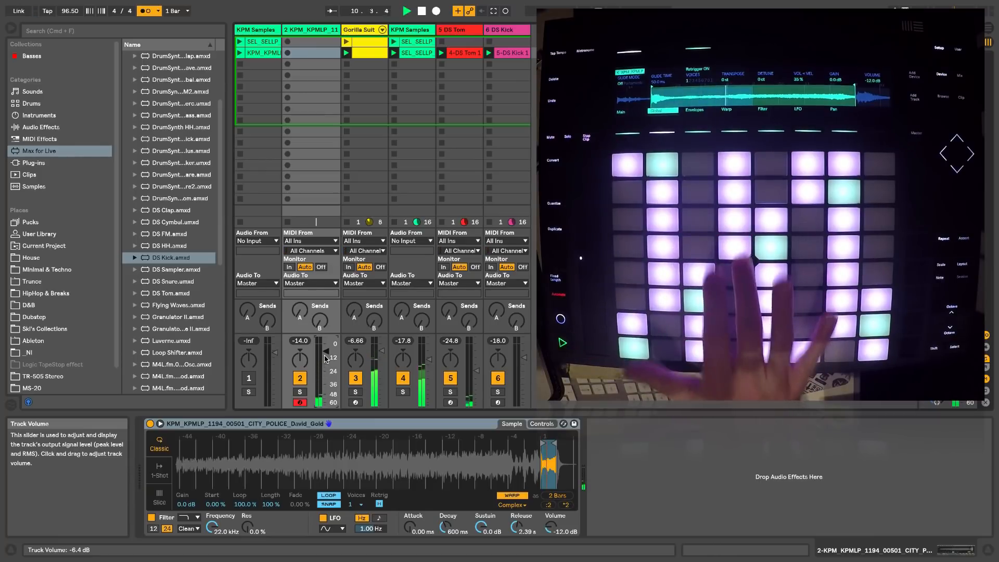
{"action": "key", "text": "space"}
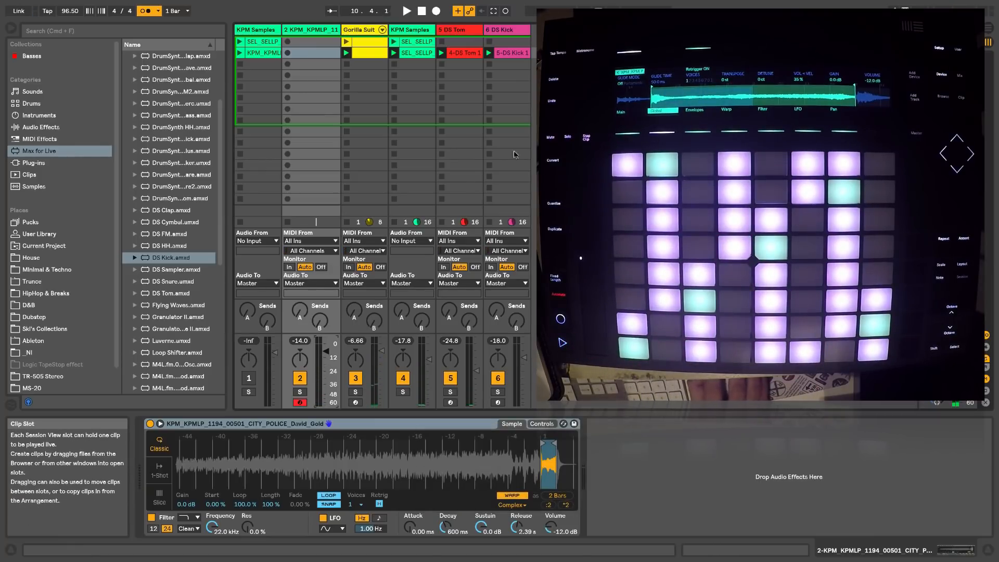
- Add EQ Eight with a 102 Hz low cut and a Reverb after the Simpler on the KPM_KPMLP track
{"action": "left_click", "coordinate": [51, 128]}
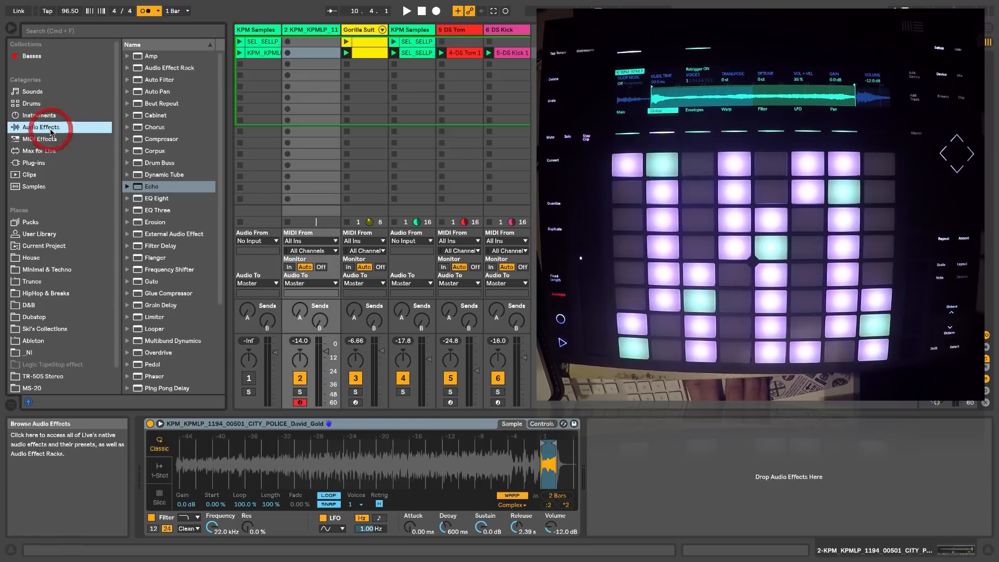
{"action": "double_click", "coordinate": [139, 198]}
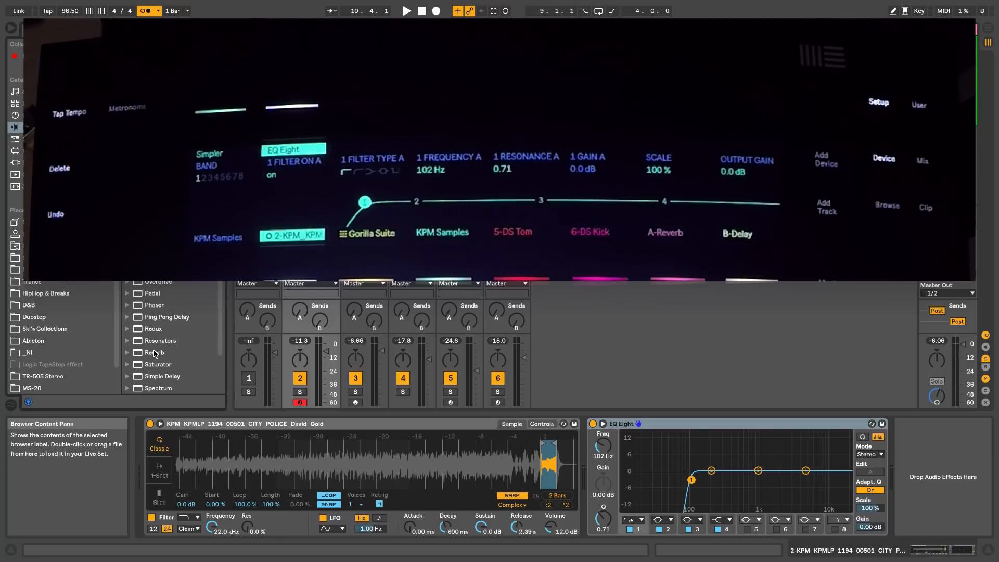
{"action": "double_click", "coordinate": [154, 354]}
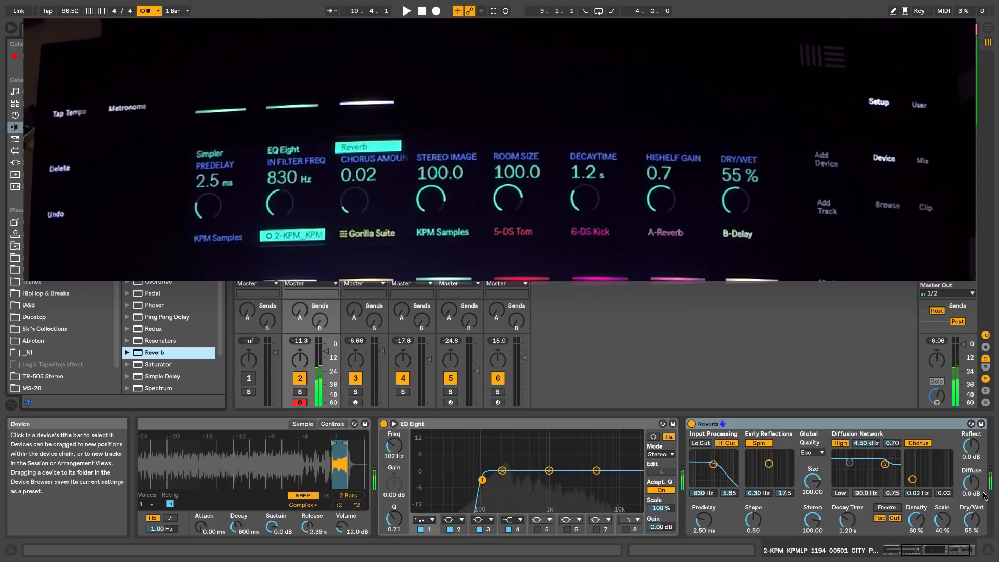
- Set the Reverb's decay time to 3.79 s, enable Lo Cut with the input filter at 1.36 kHz, and set Dry/Wet to 44%
{"action": "left_click", "coordinate": [848, 522]}
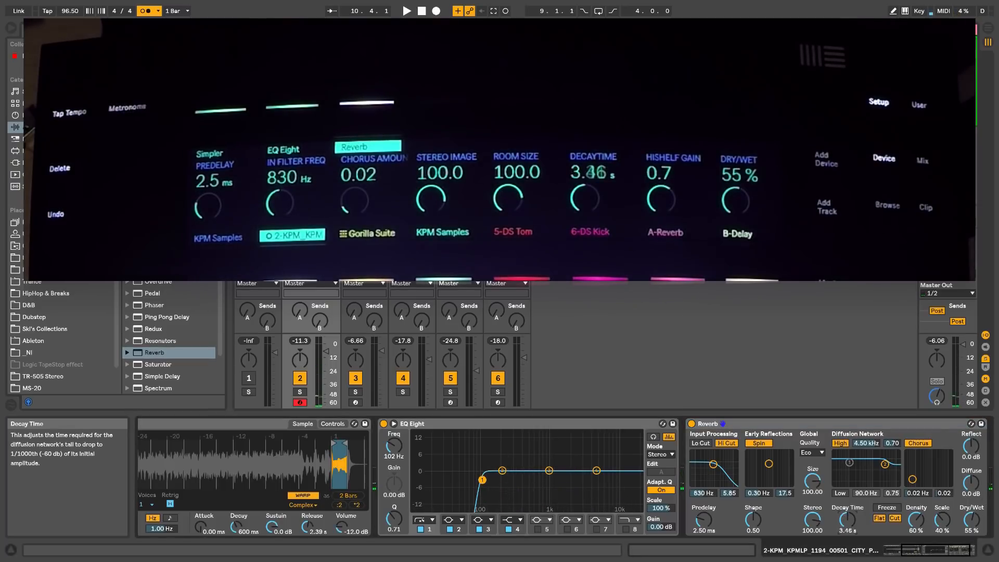
{"action": "left_click", "coordinate": [698, 443]}
{"action": "left_click_drag", "start_coordinate": [714, 464], "coordinate": [716, 465]}
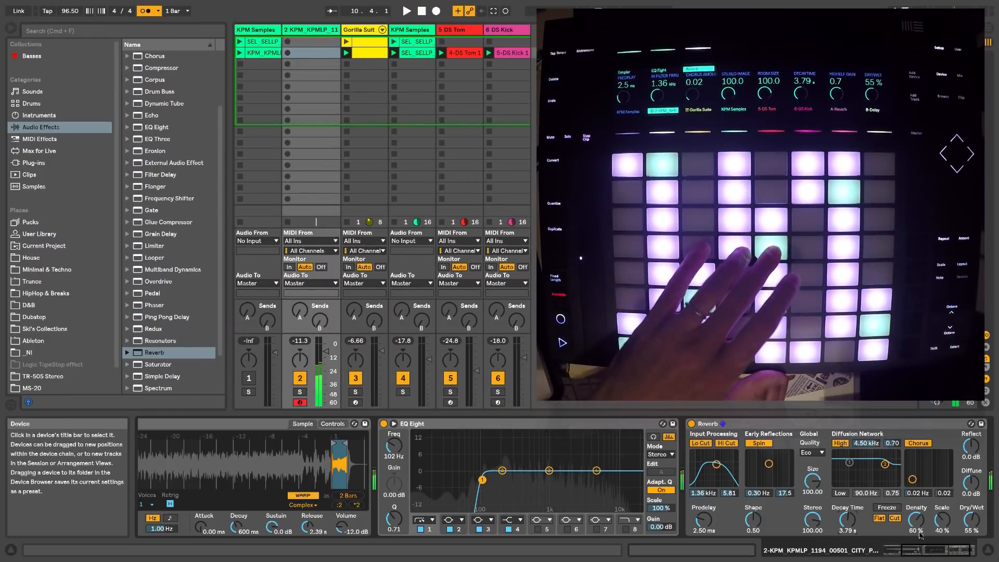
{"action": "left_click_drag", "start_coordinate": [972, 519], "coordinate": [972, 527]}
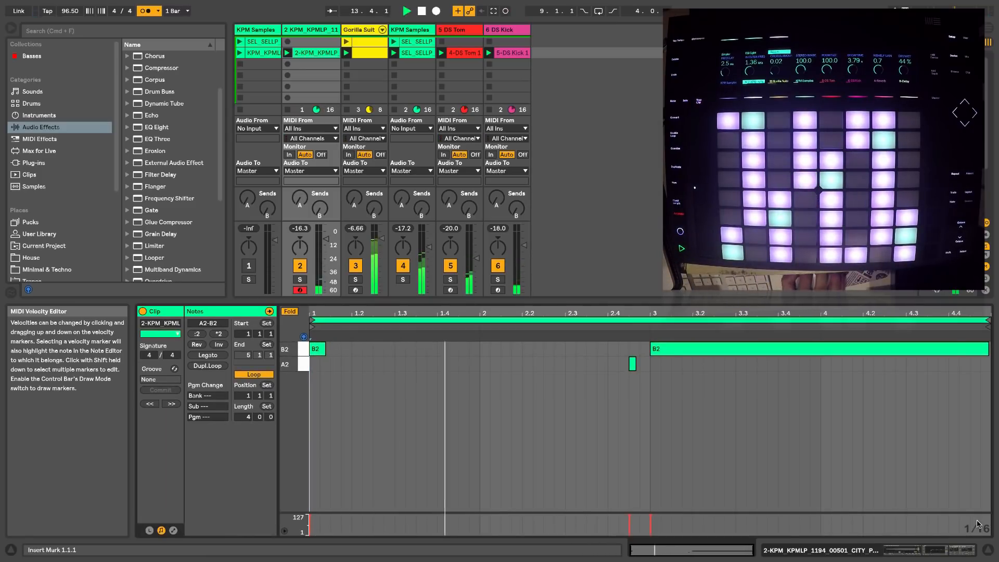
- Stop playback and load a Wavetable instrument onto a new track after 6 DS Kick
{"action": "key", "text": "space"}
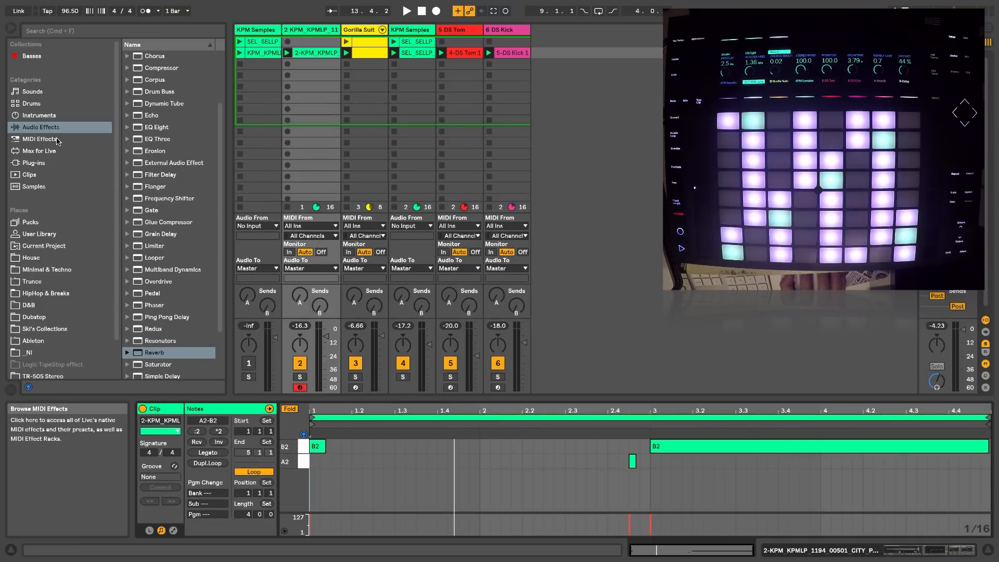
{"action": "left_click", "coordinate": [39, 164]}
{"action": "left_click", "coordinate": [39, 115]}
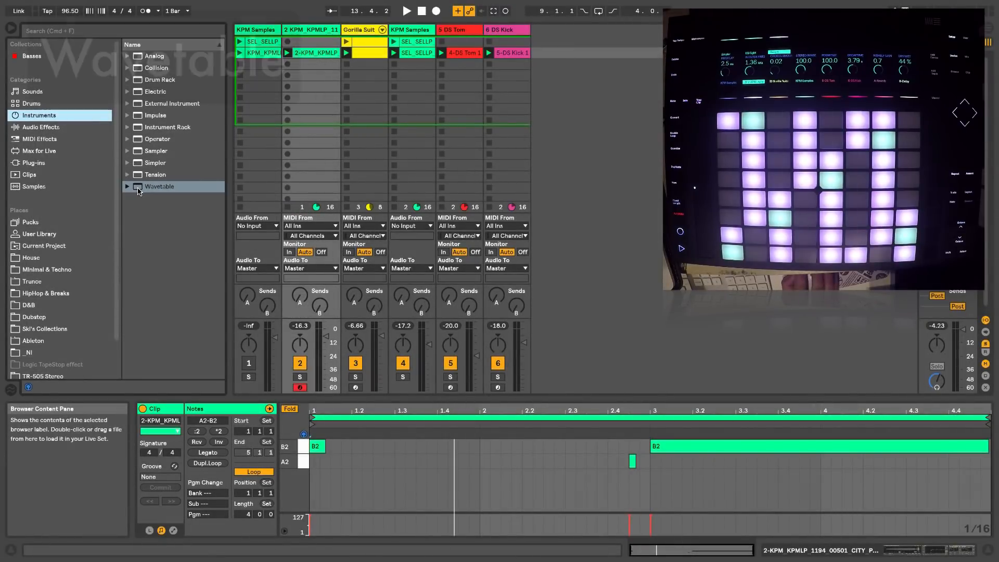
{"action": "left_click_drag", "start_coordinate": [136, 188], "coordinate": [564, 129]}
{"action": "left_click_drag", "start_coordinate": [571, 90], "coordinate": [571, 91]}
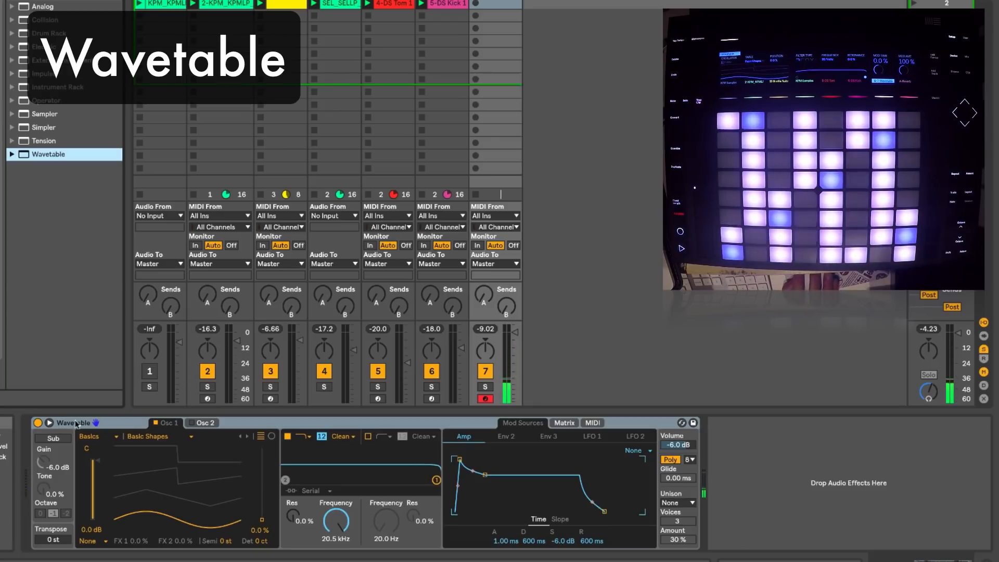
- Expand the Wavetable device, switch oscillator 1 to the Formant wavetable category and lower the Wavetable track's volume
{"action": "left_click", "coordinate": [49, 423]}
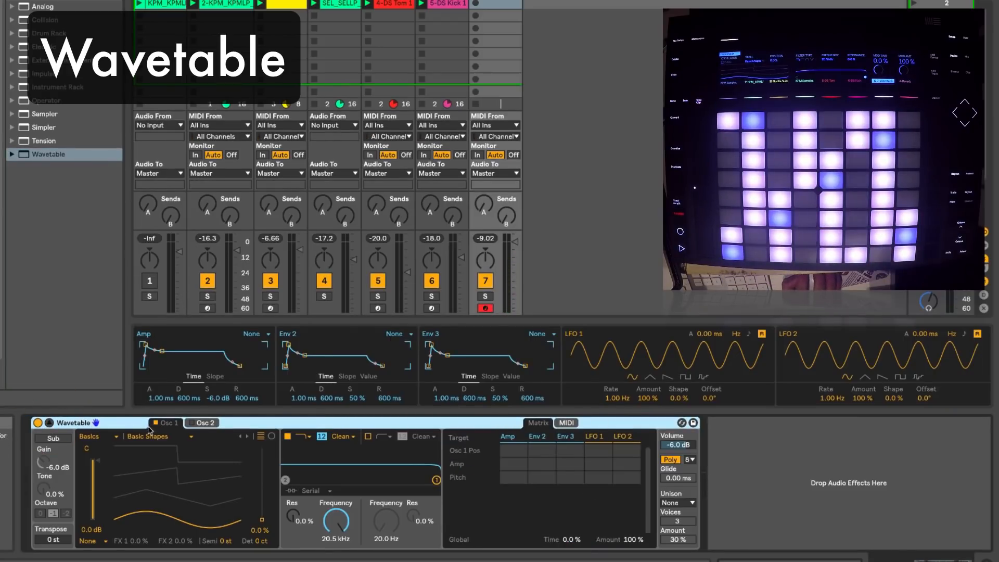
{"action": "left_click", "coordinate": [99, 437]}
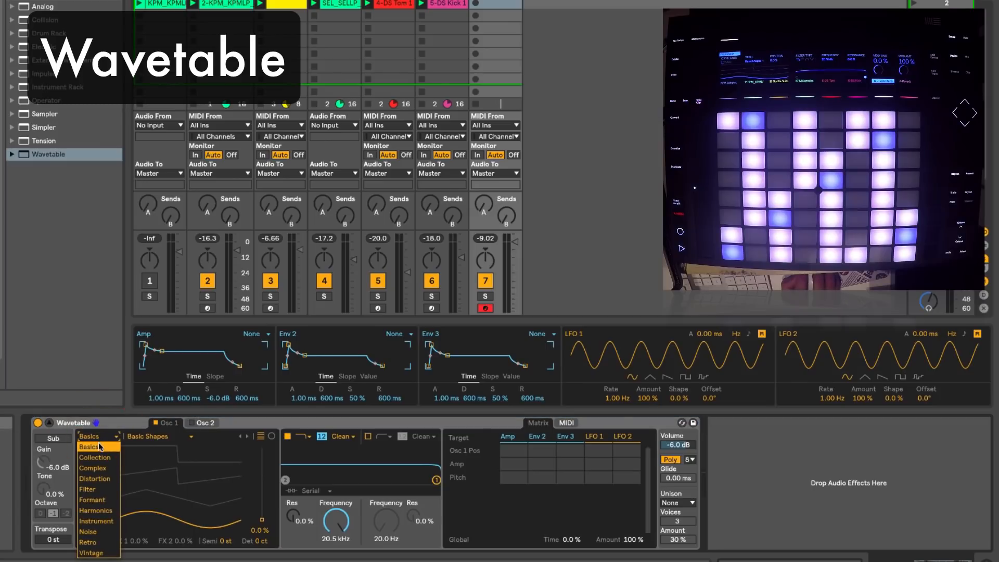
{"action": "left_click", "coordinate": [100, 501]}
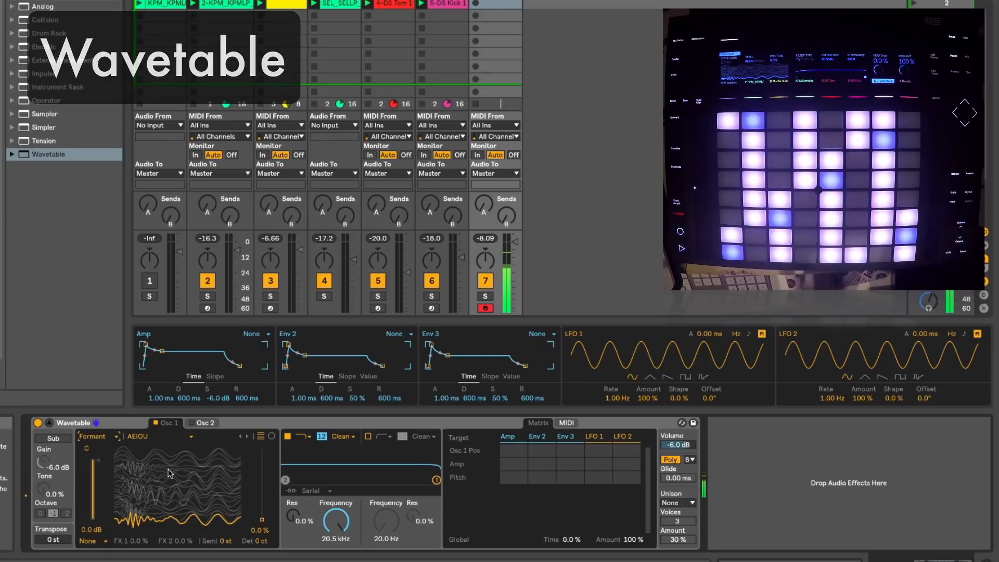
{"action": "left_click_drag", "start_coordinate": [515, 241], "coordinate": [515, 256]}
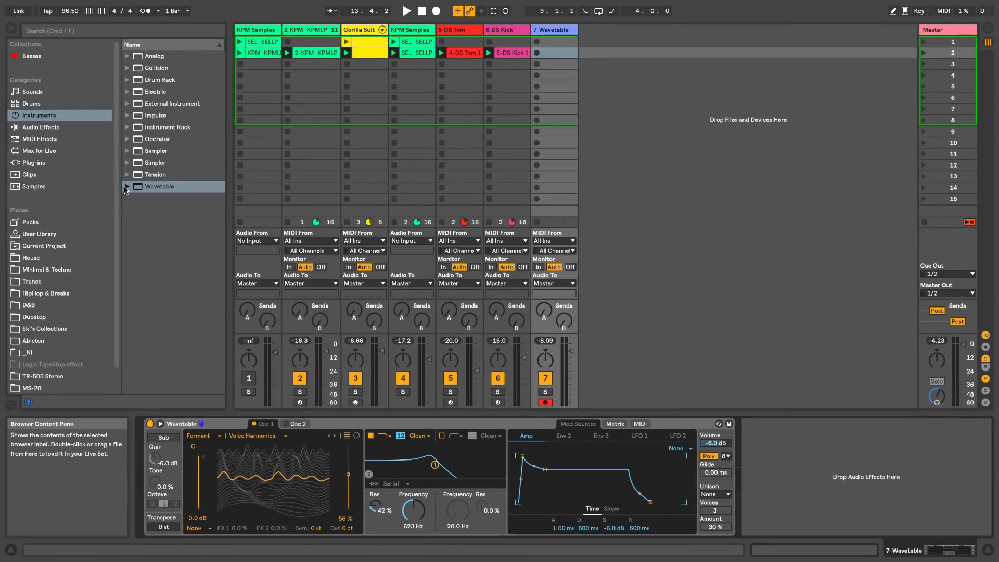
- Load the Polardazed Pattern preset from Wavetable's Synth Rhythmic folder onto track 7 and lower the track's volume to -13.5 dB
{"action": "left_click", "coordinate": [11, 154]}
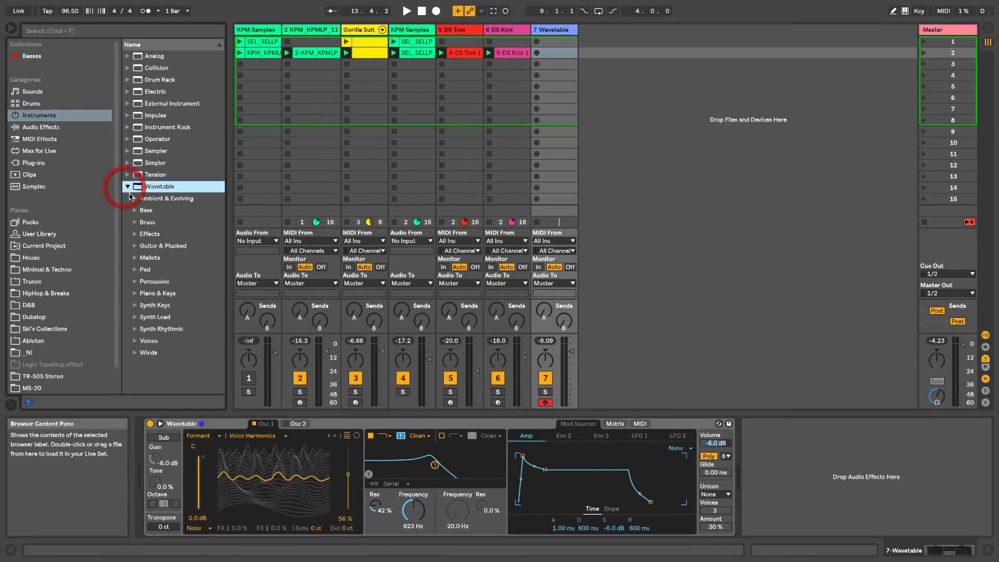
{"action": "left_click", "coordinate": [136, 330]}
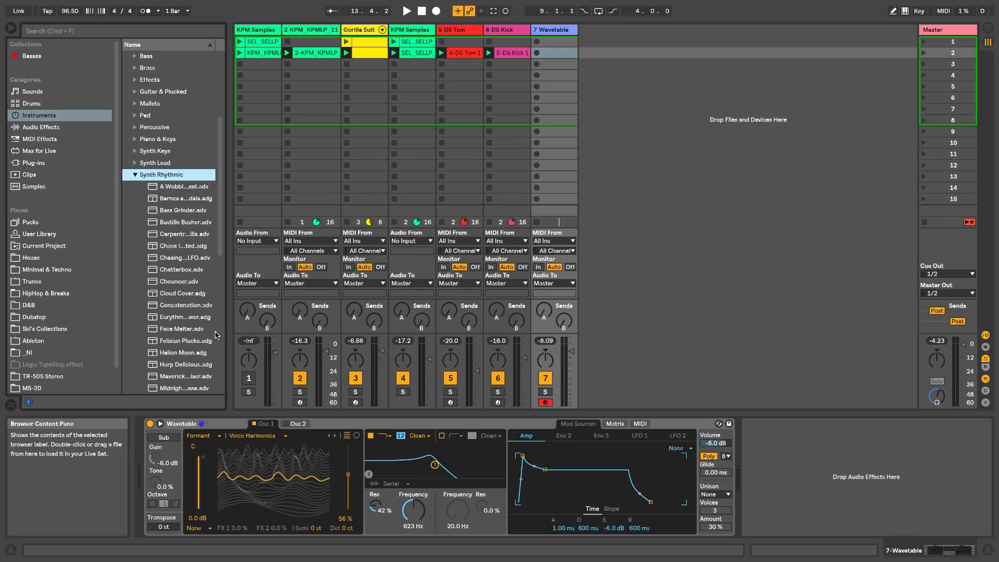
{"action": "left_click_drag", "start_coordinate": [224, 332], "coordinate": [268, 331]}
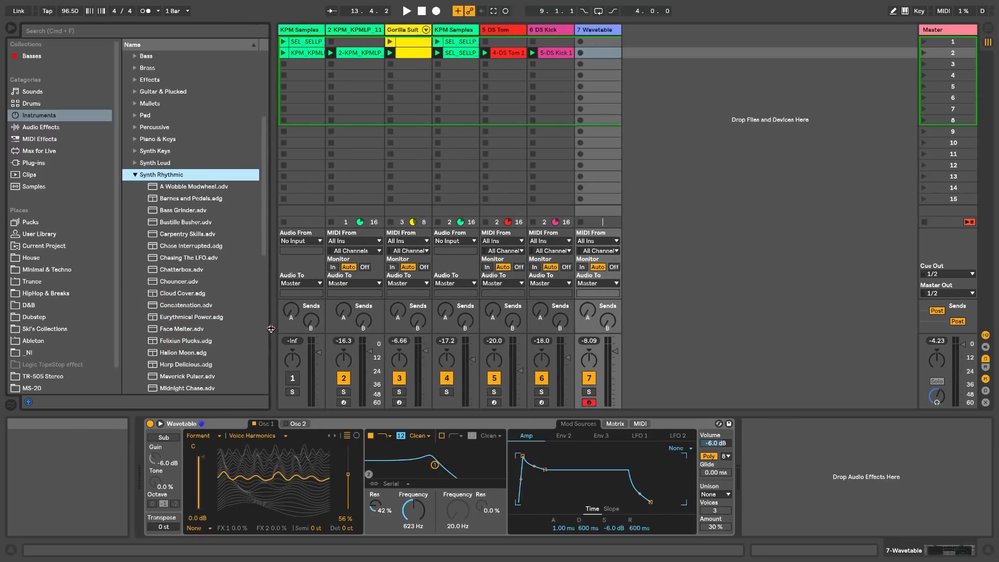
{"action": "scroll", "coordinate": [203, 315], "scroll_direction": "down", "scroll_amount": 1}
{"action": "scroll", "coordinate": [203, 314], "scroll_direction": "down", "scroll_amount": 5}
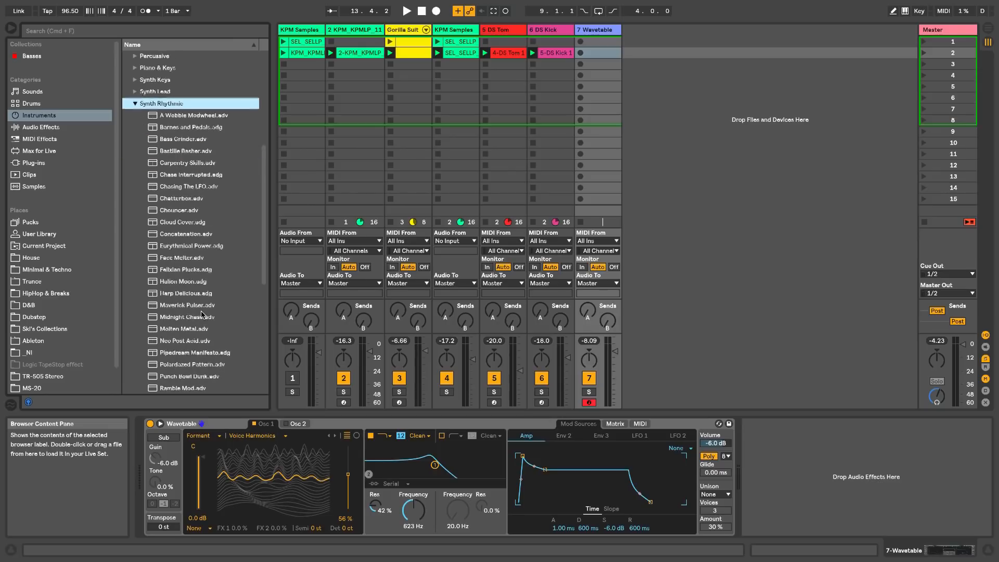
{"action": "scroll", "coordinate": [202, 314], "scroll_direction": "down", "scroll_amount": 1}
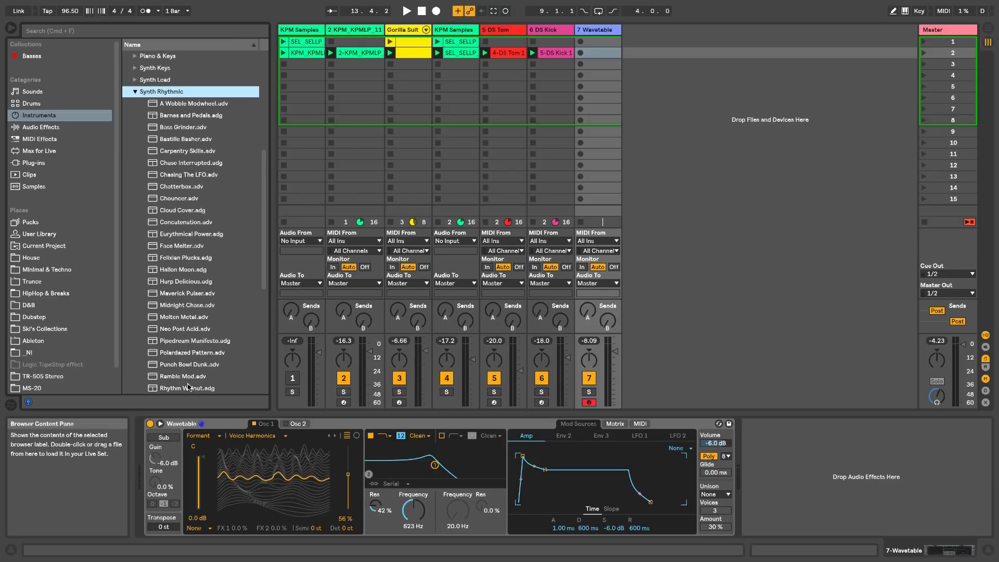
{"action": "double_click", "coordinate": [182, 355]}
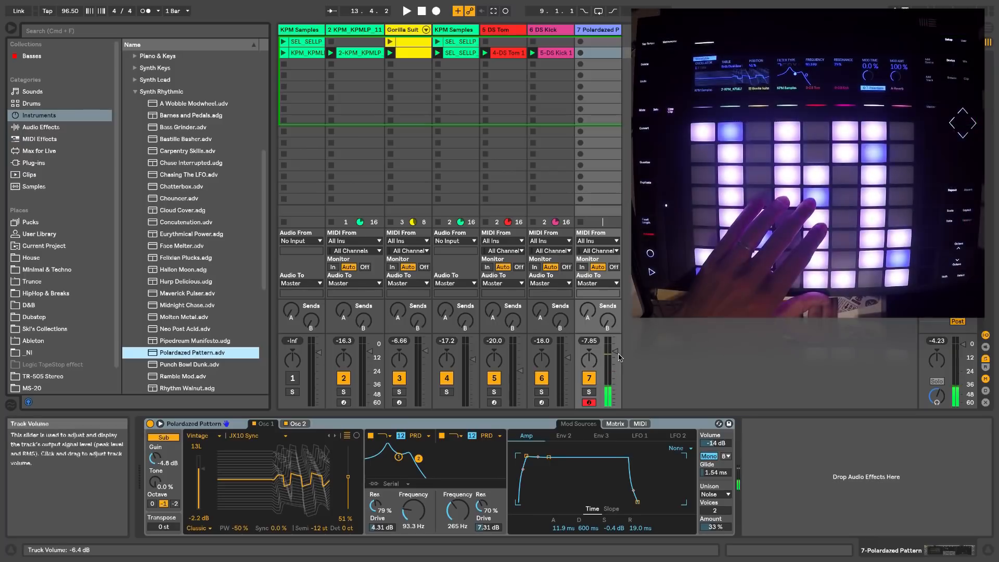
{"action": "left_click_drag", "start_coordinate": [614, 354], "coordinate": [618, 358]}
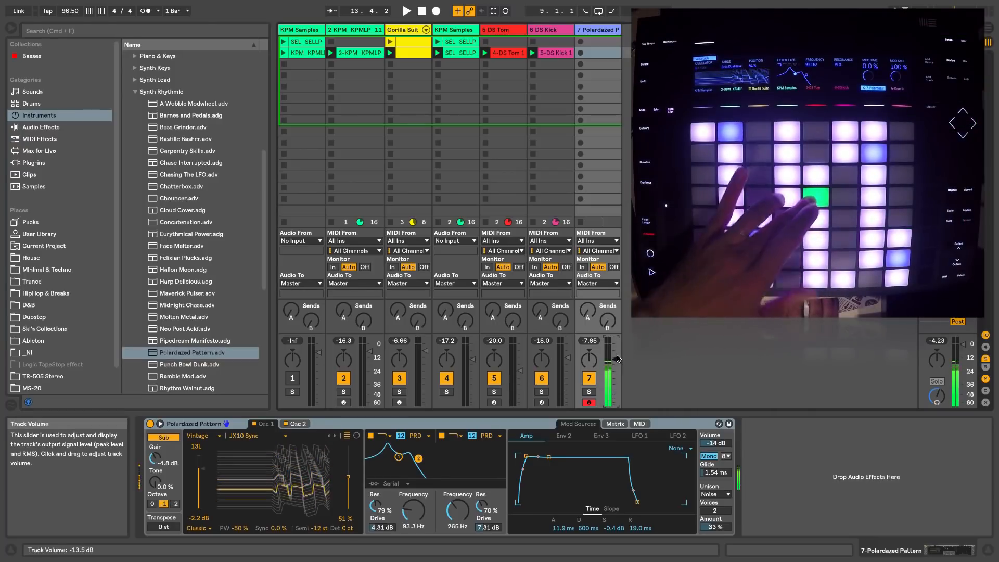
- Add a Reverb after the Polardazed Pattern instrument and set its decay time to 1.76 s
{"action": "left_click", "coordinate": [52, 128]}
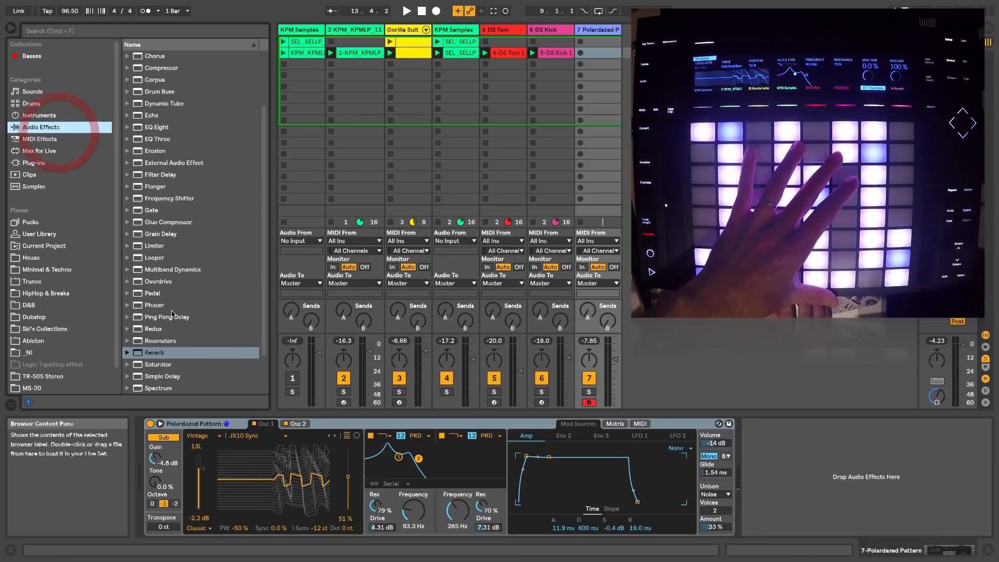
{"action": "left_click", "coordinate": [164, 355]}
{"action": "double_click", "coordinate": [164, 355]}
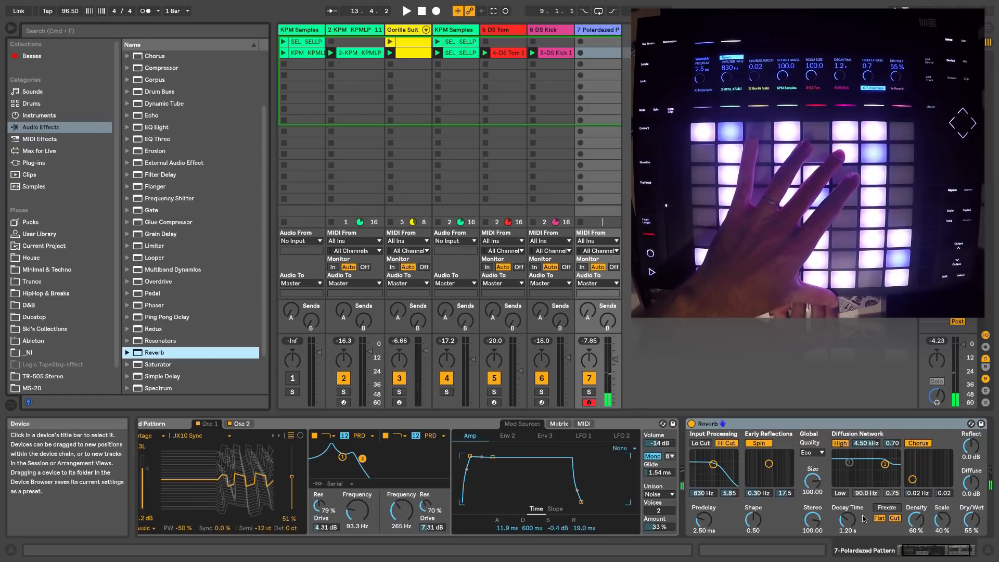
{"action": "left_click_drag", "start_coordinate": [863, 519], "coordinate": [863, 500]}
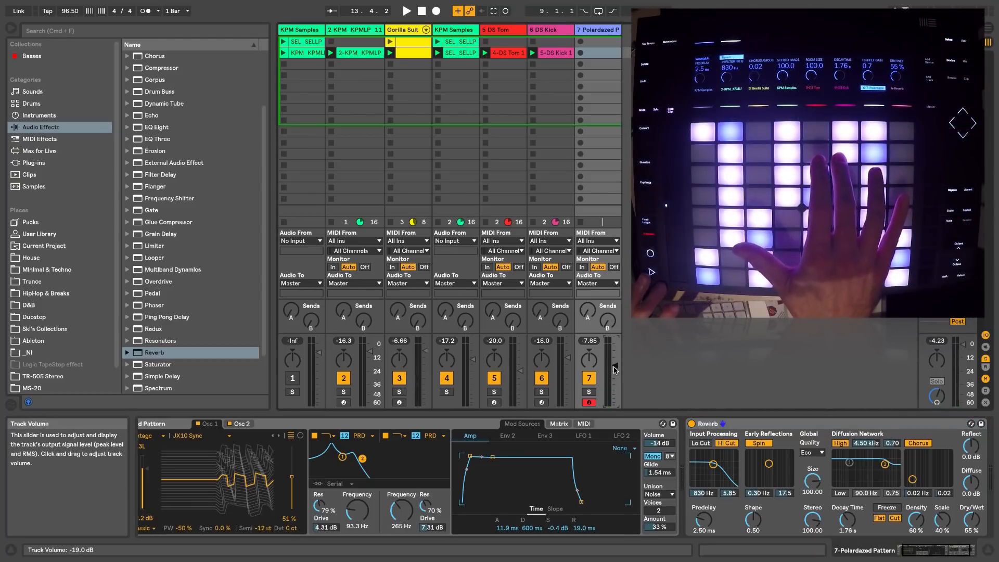
- Start playback and fine-tune the Polardazed Pattern track's volume against the other clips
{"action": "key", "text": "space"}
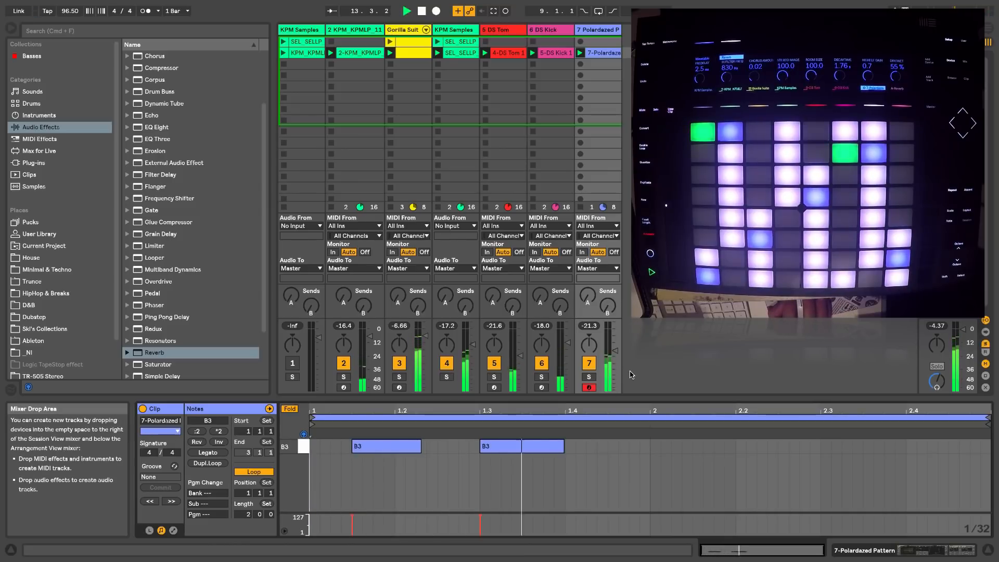
{"action": "left_click_drag", "start_coordinate": [615, 351], "coordinate": [615, 352]}
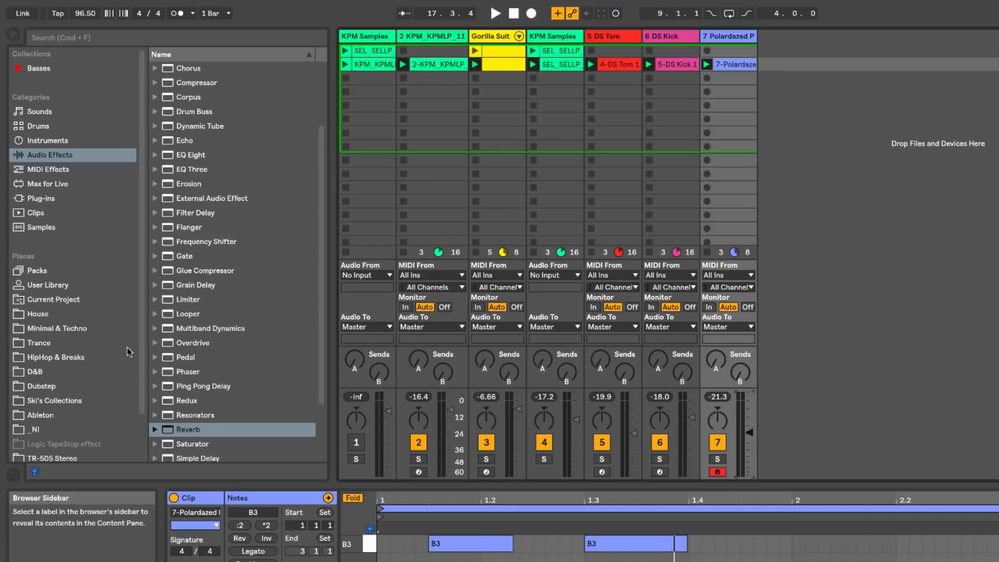
- Assign the Polardazed Pattern.adv preset to the orange browser collection
{"action": "left_click", "coordinate": [51, 138]}
{"action": "scroll", "coordinate": [233, 345], "scroll_direction": "down", "scroll_amount": 2}
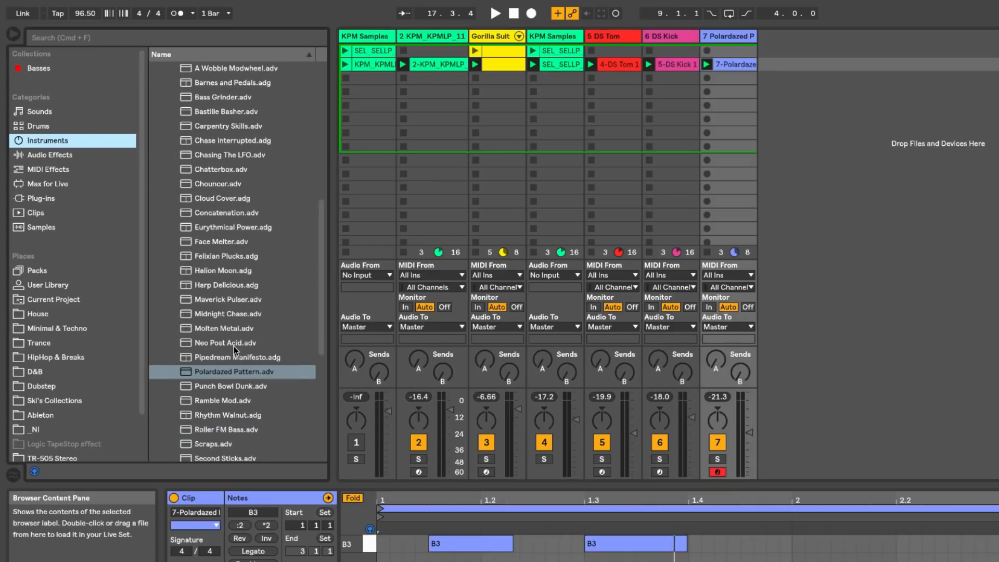
{"action": "right_click", "coordinate": [231, 374]}
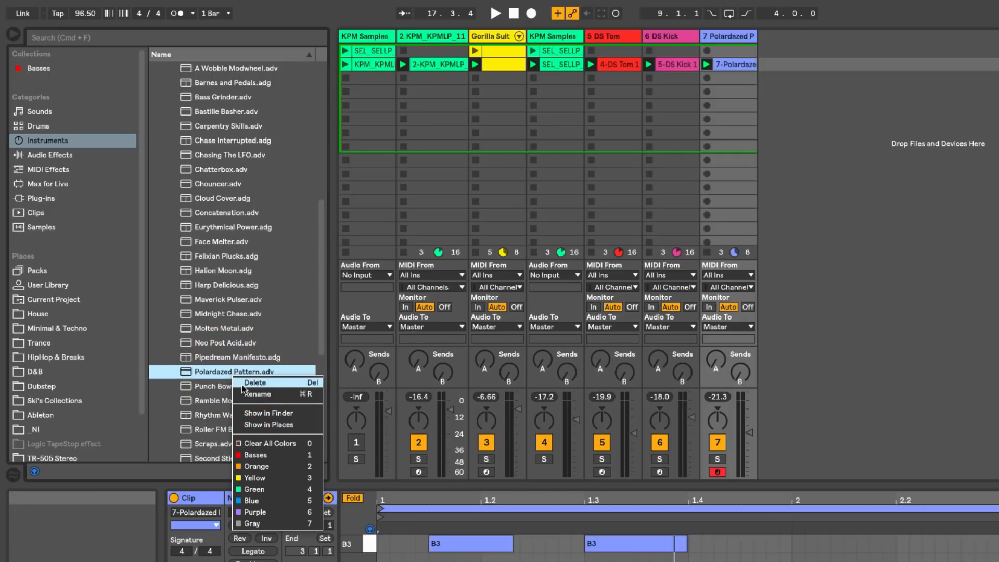
{"action": "left_click", "coordinate": [266, 467]}
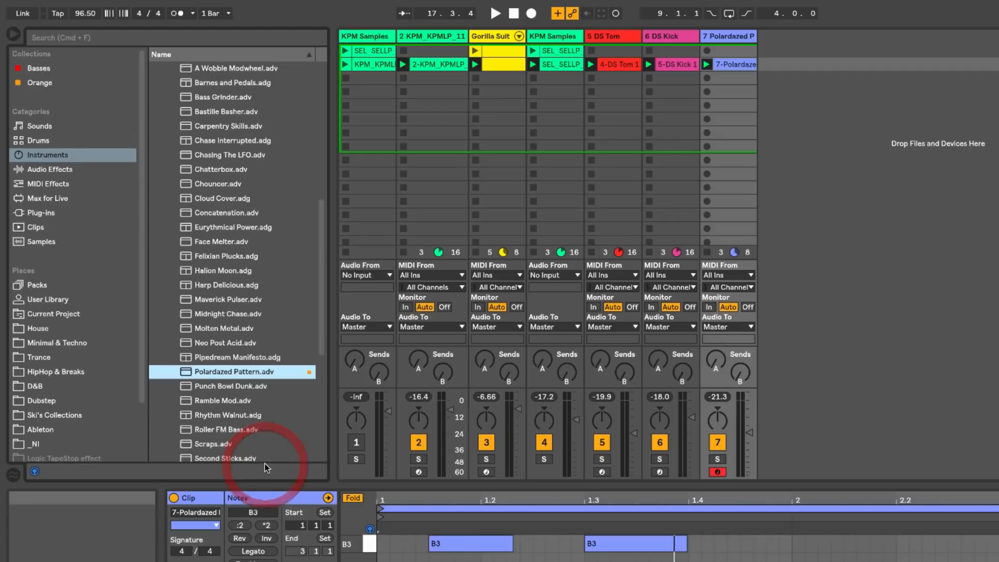
- Rename the orange collection as Ryhthmic Synths and display its contents
{"action": "left_click", "coordinate": [38, 83]}
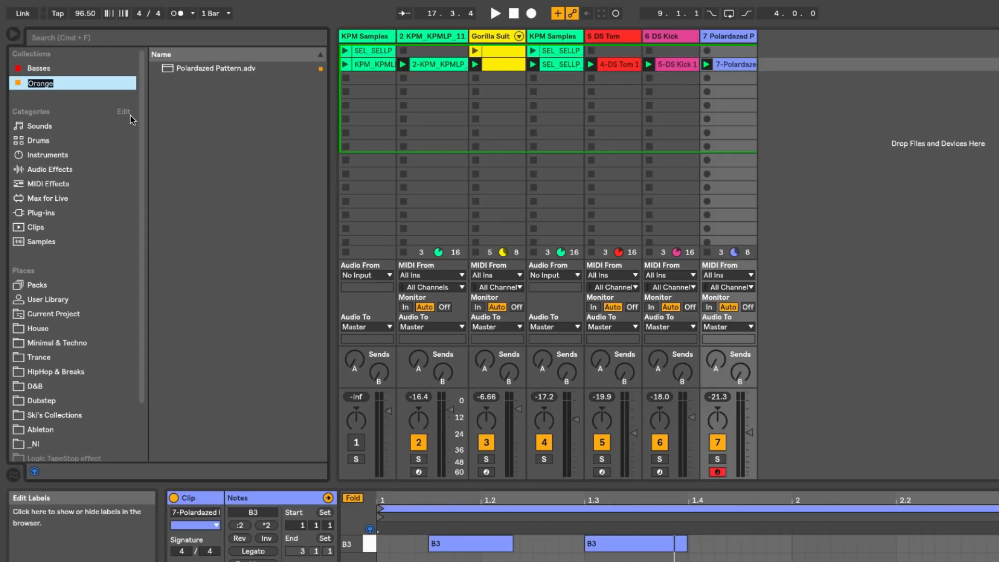
{"action": "type", "text": "Ryhthmic Synths"}
{"action": "key", "text": "Return"}
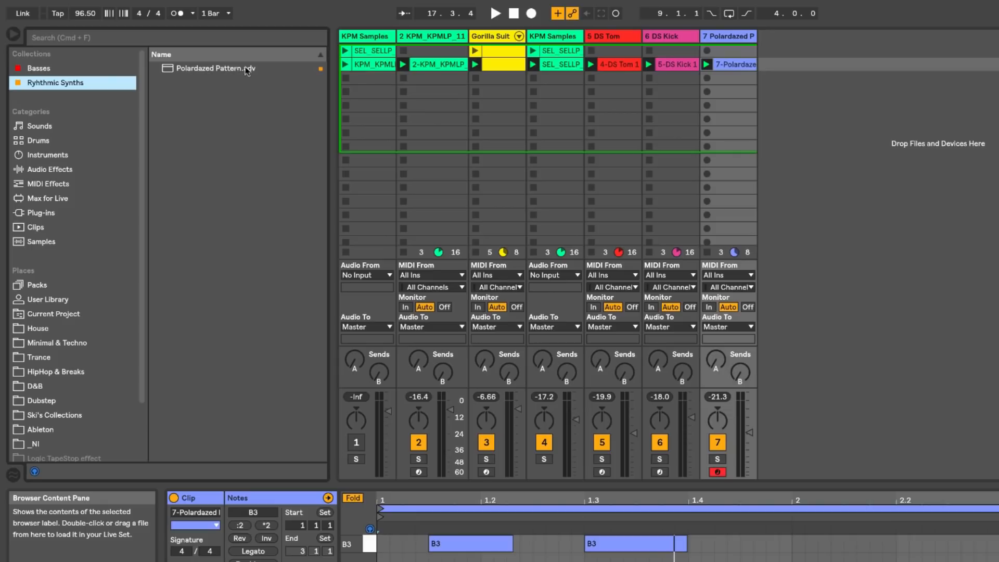
{"action": "left_click", "coordinate": [61, 75]}
{"action": "left_click", "coordinate": [62, 81]}
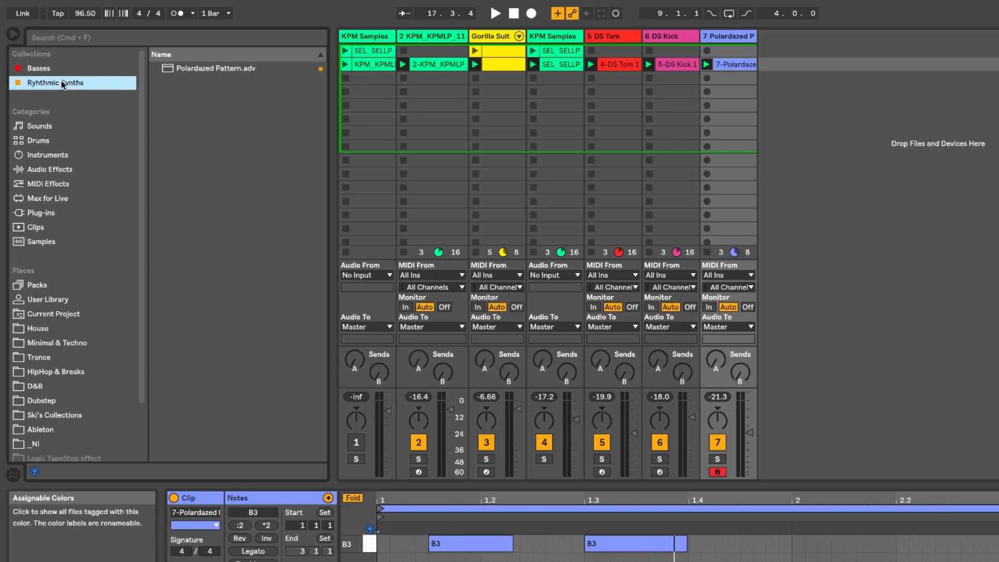
- Assign Universal Audio's UAD EMT 140 Audio Unit to the yellow collection and rename that collection as Reverbs
{"action": "left_click", "coordinate": [50, 169]}
{"action": "left_click", "coordinate": [52, 214]}
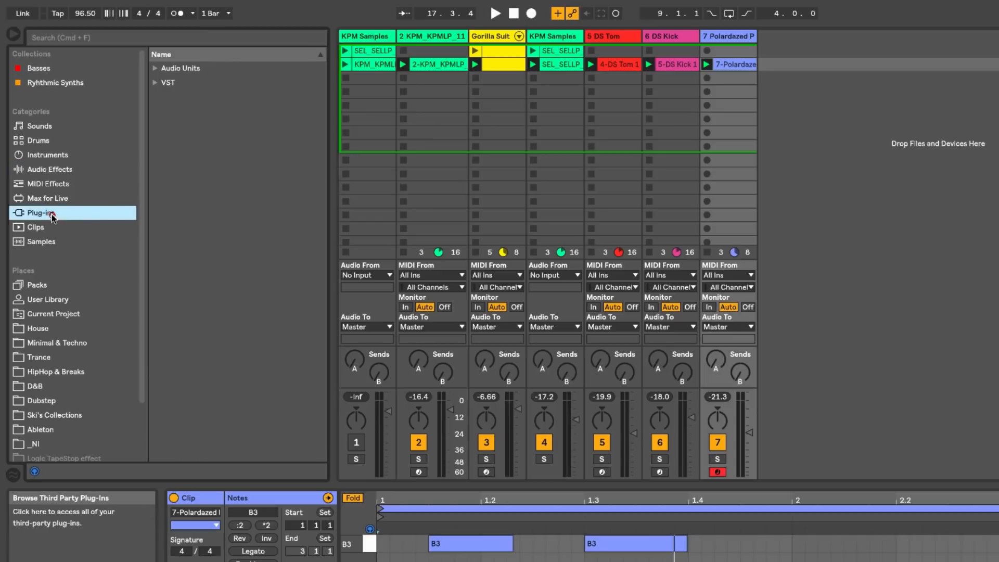
{"action": "left_click", "coordinate": [155, 68]}
{"action": "scroll", "coordinate": [206, 250], "scroll_direction": "down", "scroll_amount": 10}
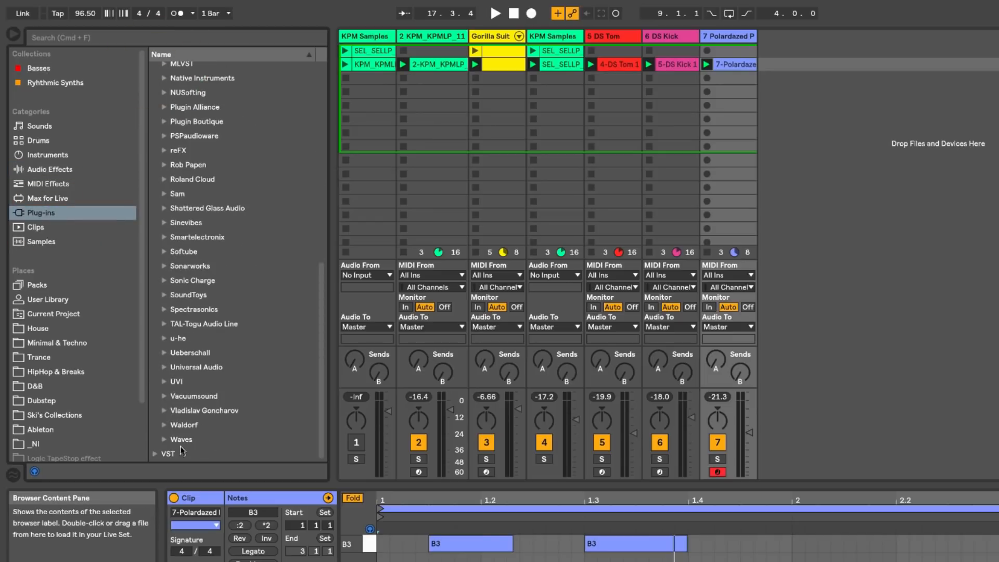
{"action": "left_click", "coordinate": [165, 369]}
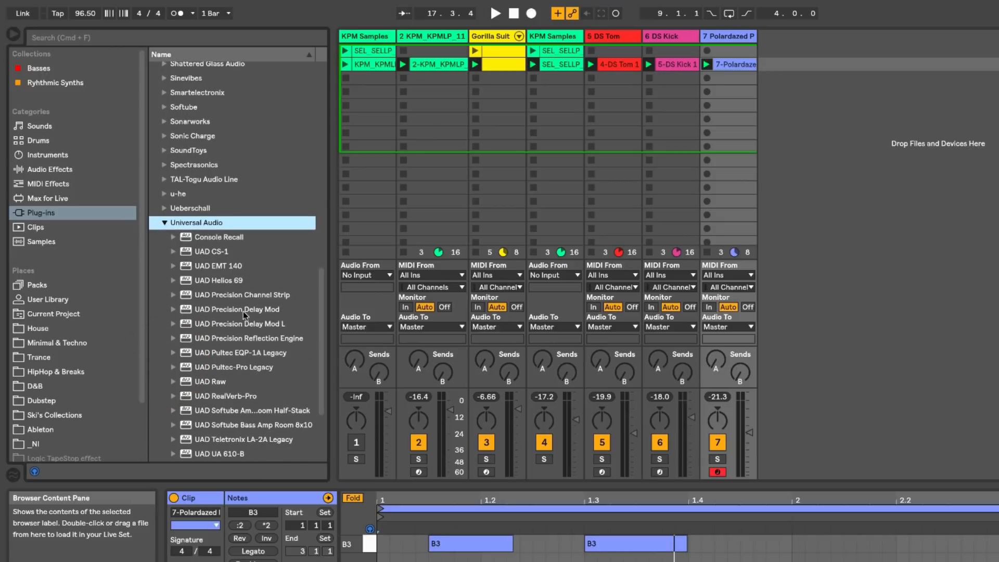
{"action": "right_click", "coordinate": [228, 268]}
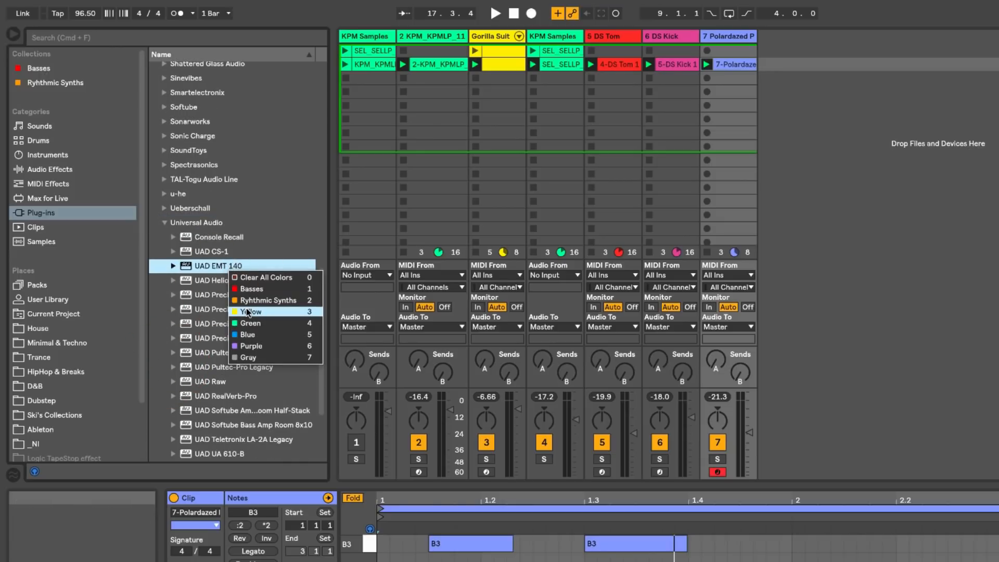
{"action": "left_click", "coordinate": [248, 311]}
{"action": "left_click", "coordinate": [42, 99]}
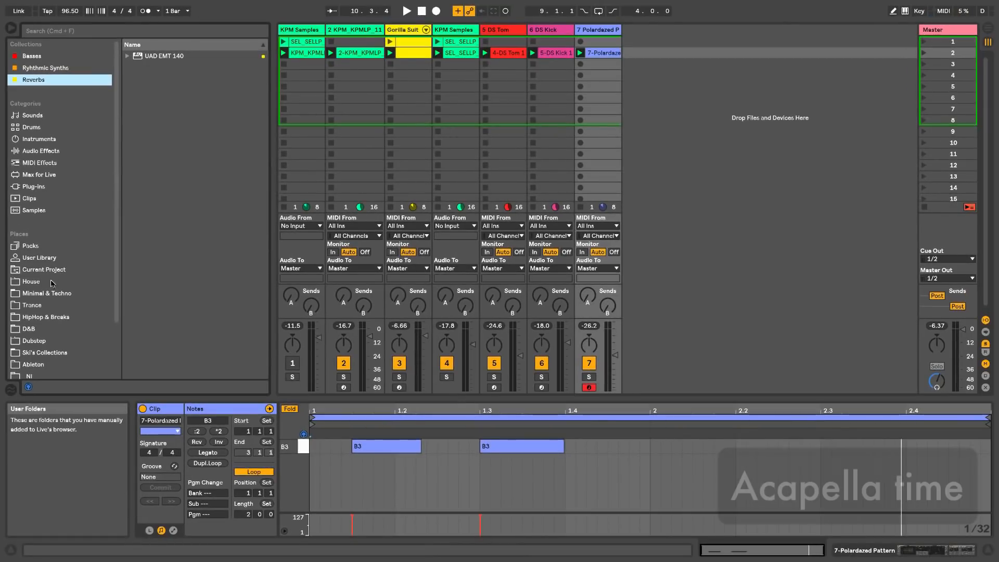
- Add Acapella.alc from the current project's Clips folder to scene 2 of a new track after Polardazed Pattern and show its devices
{"action": "left_click", "coordinate": [51, 271]}
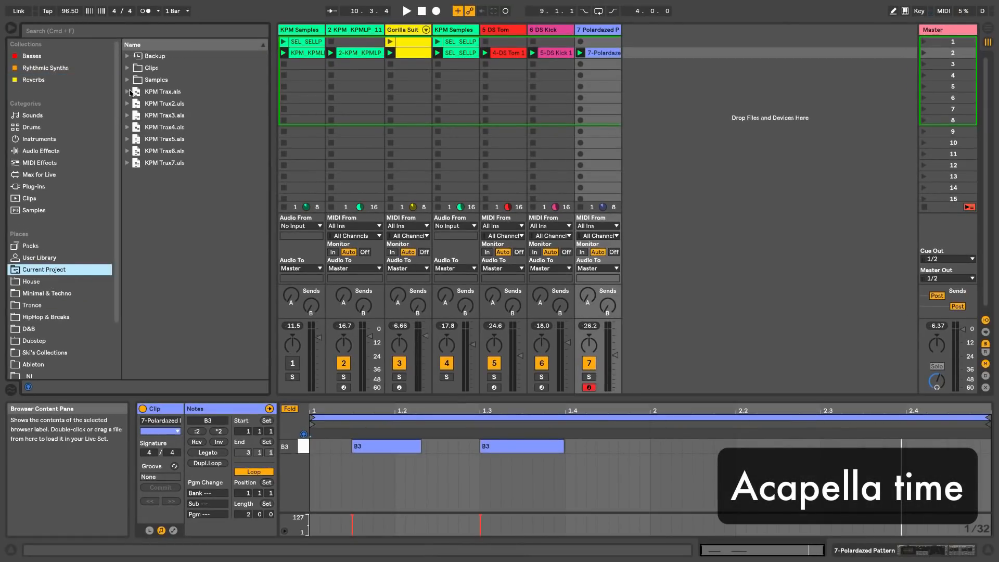
{"action": "left_click", "coordinate": [128, 70]}
{"action": "left_click", "coordinate": [146, 81]}
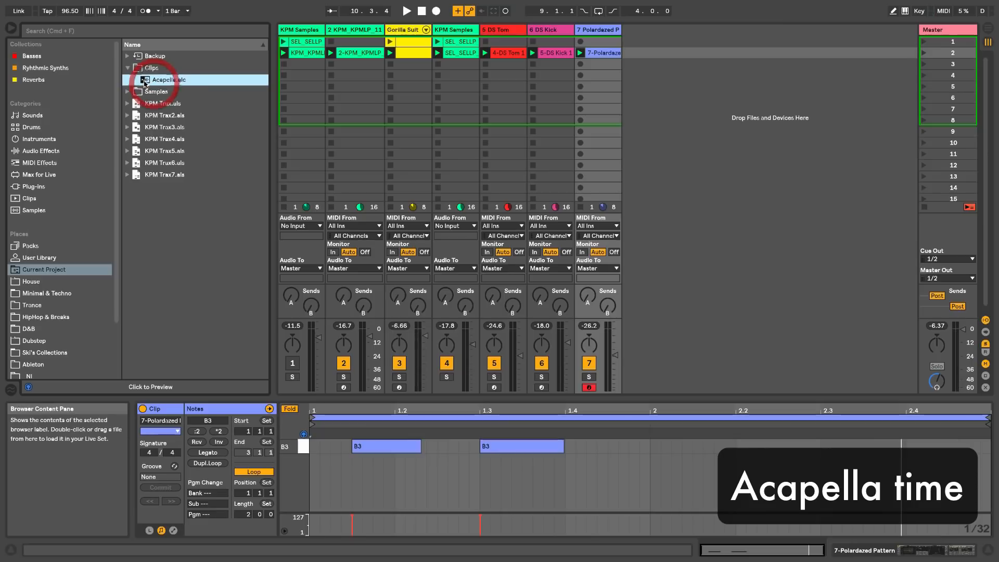
{"action": "left_click_drag", "start_coordinate": [650, 65], "coordinate": [646, 52]}
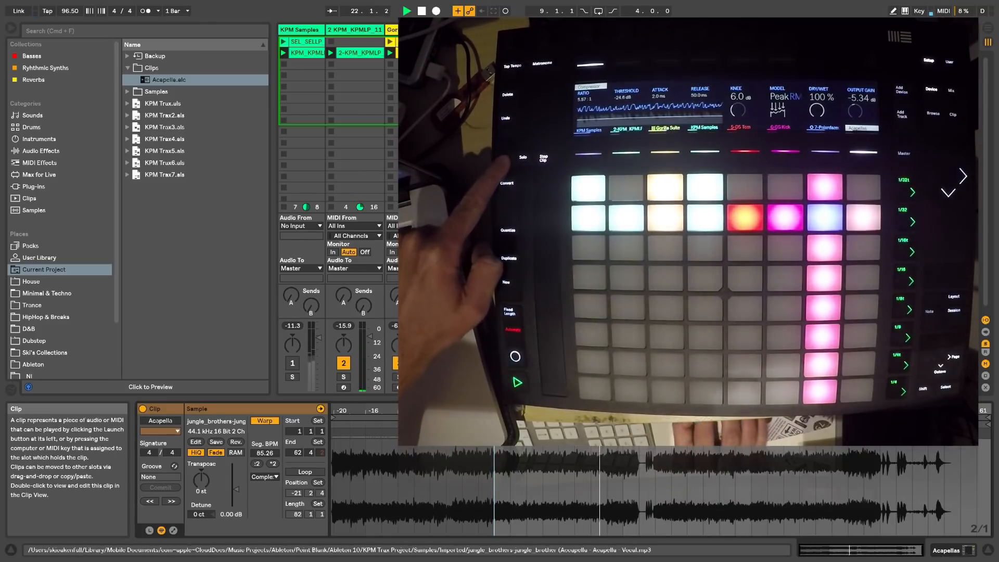
{"action": "key", "text": "shift+Tab"}
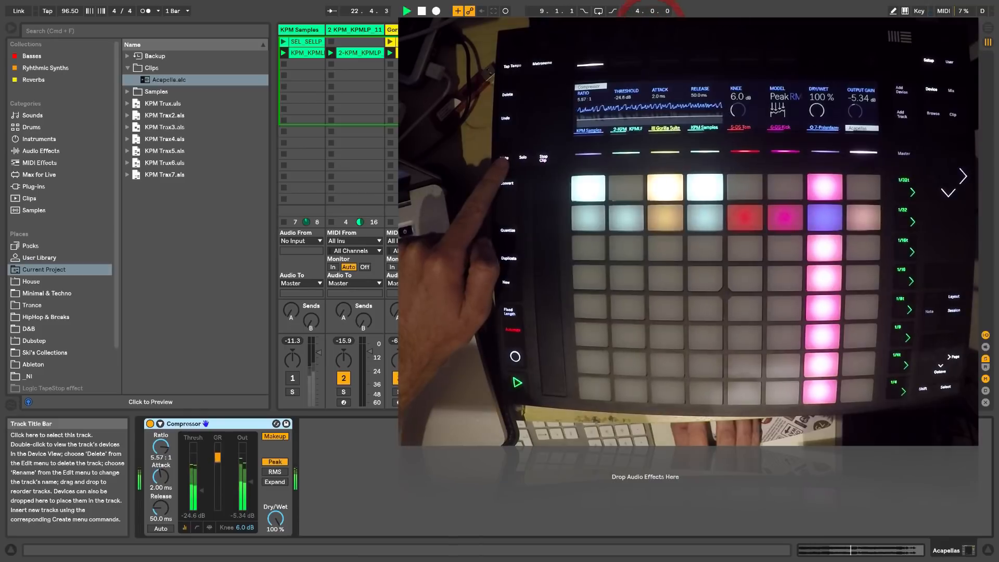